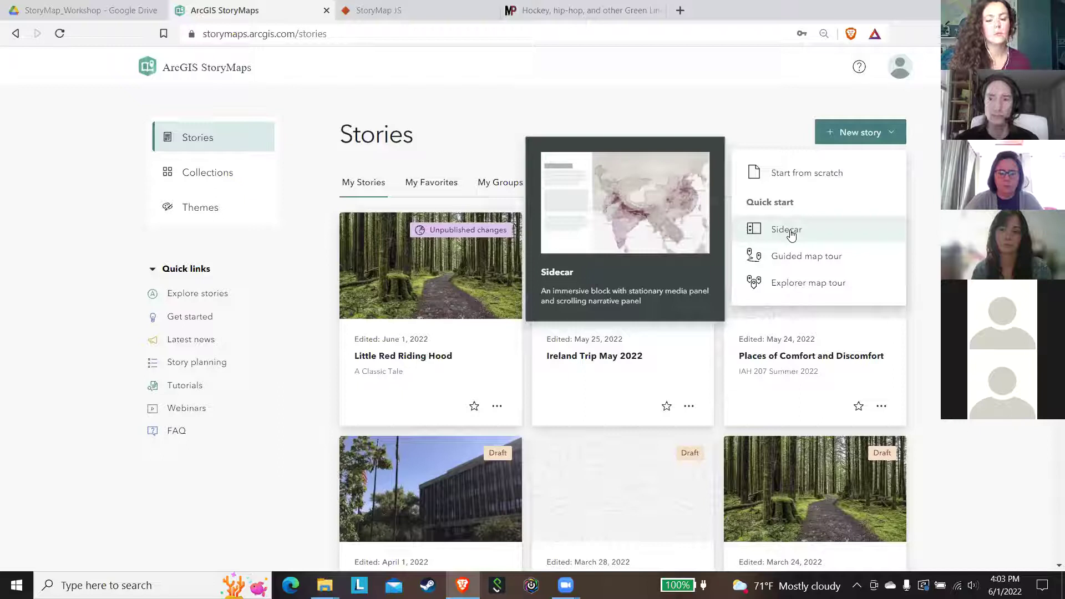
Create a new story from the Sidecar quick start and title it "Little Red Riding Hood".
click(790, 233)
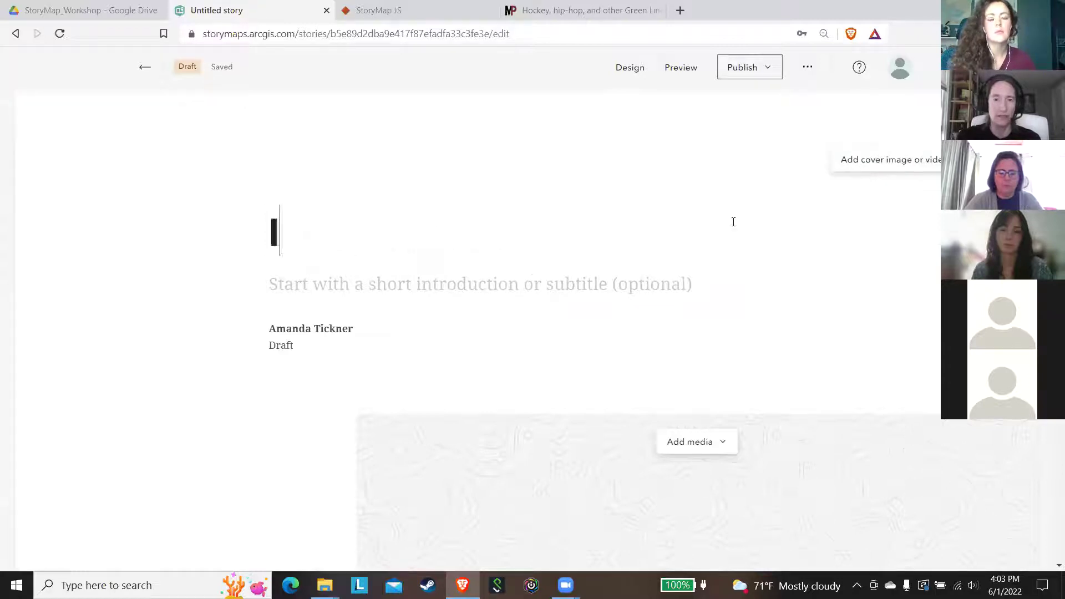
key(BackSpace)
text(Litt)
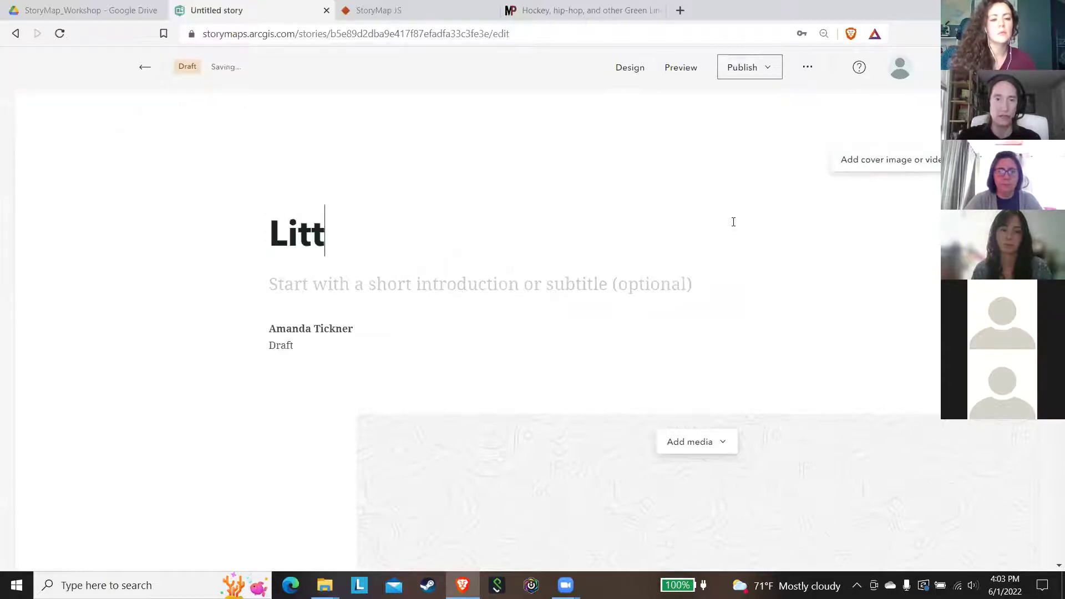
text(le Red )
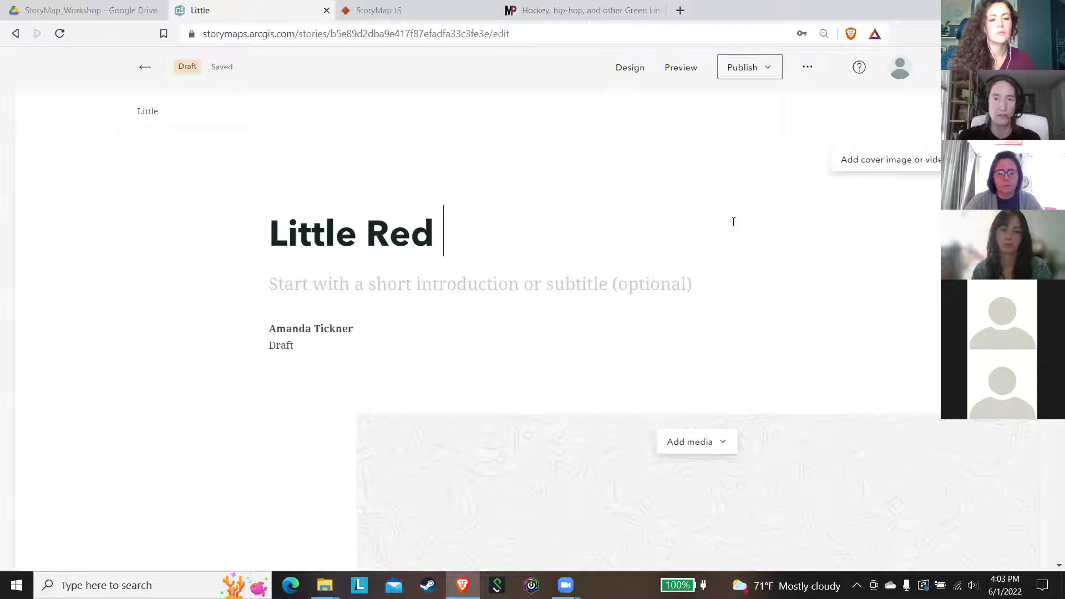
text(Riding Hood)
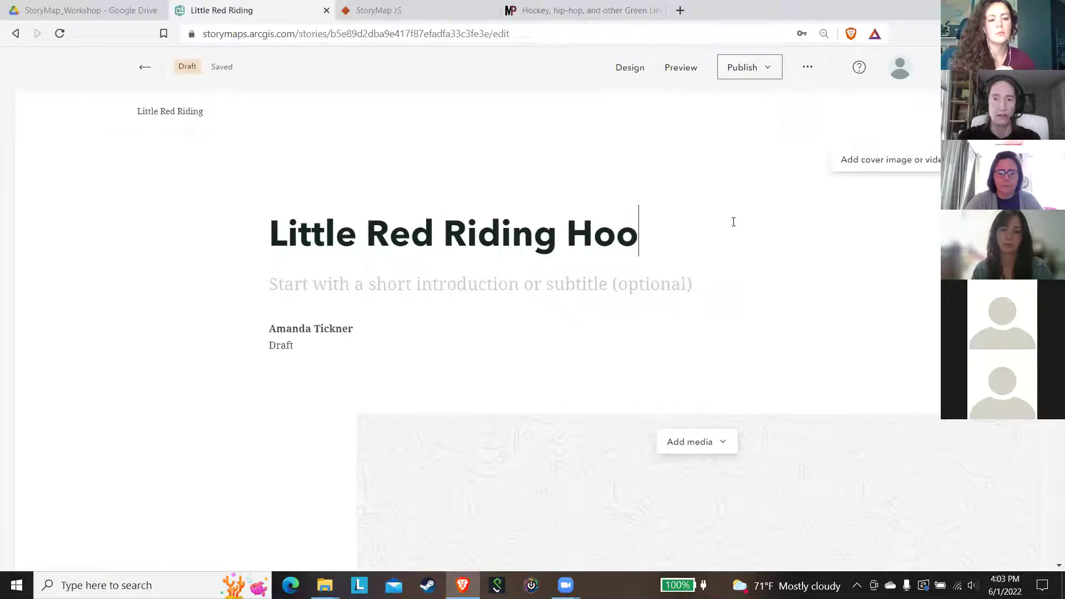
Enter "A Classic Tale" as the story's subtitle.
click(487, 290)
text(A C)
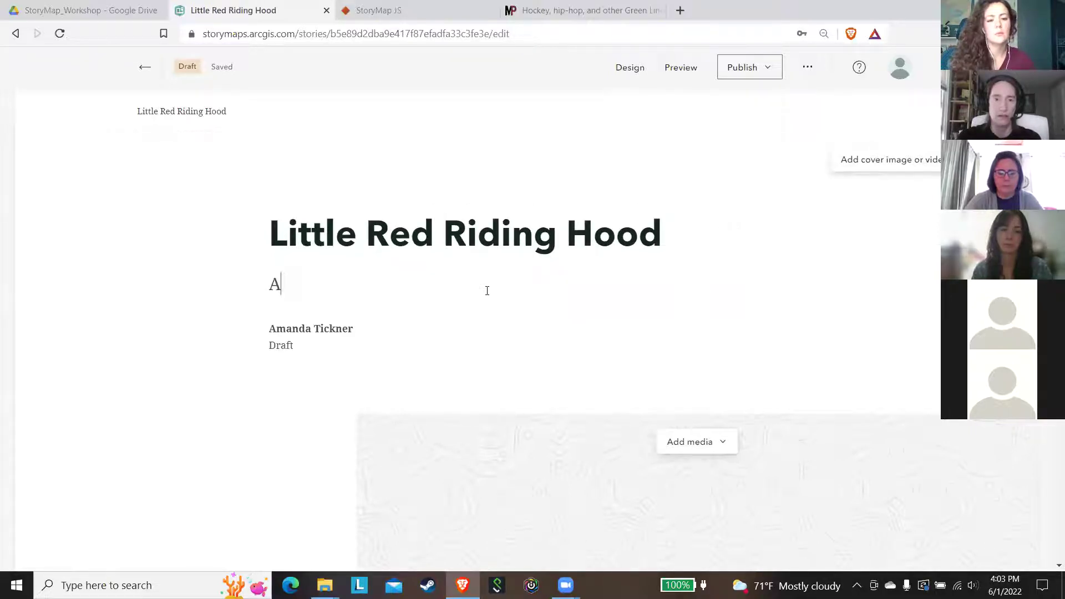
key(BackSpace)
text(Classic Tale)
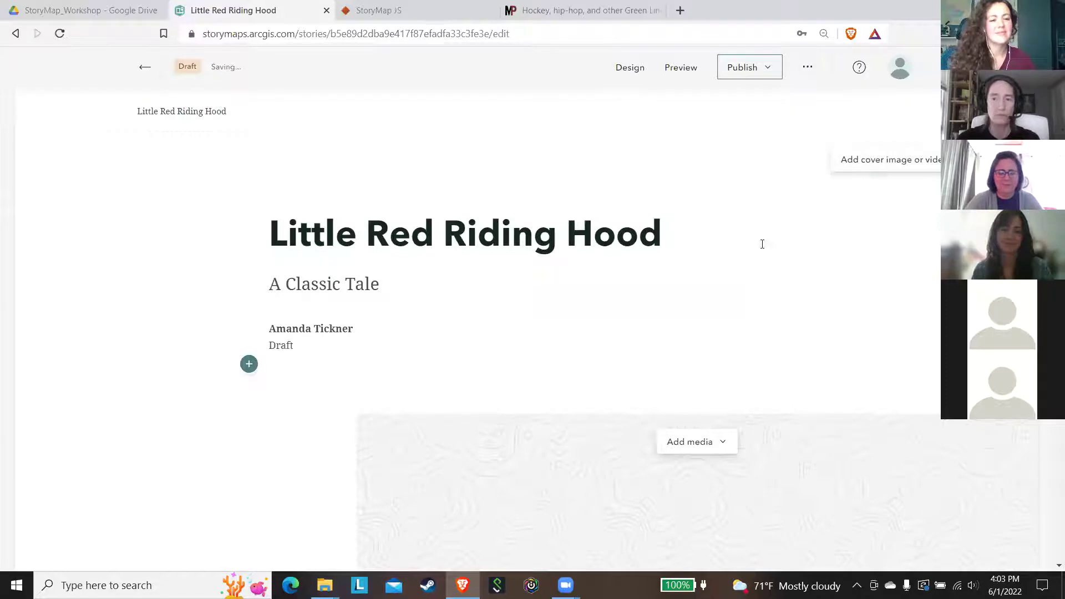
Upload 0_woods_with_path from the RedRidingHood folder as the story's cover image.
click(894, 161)
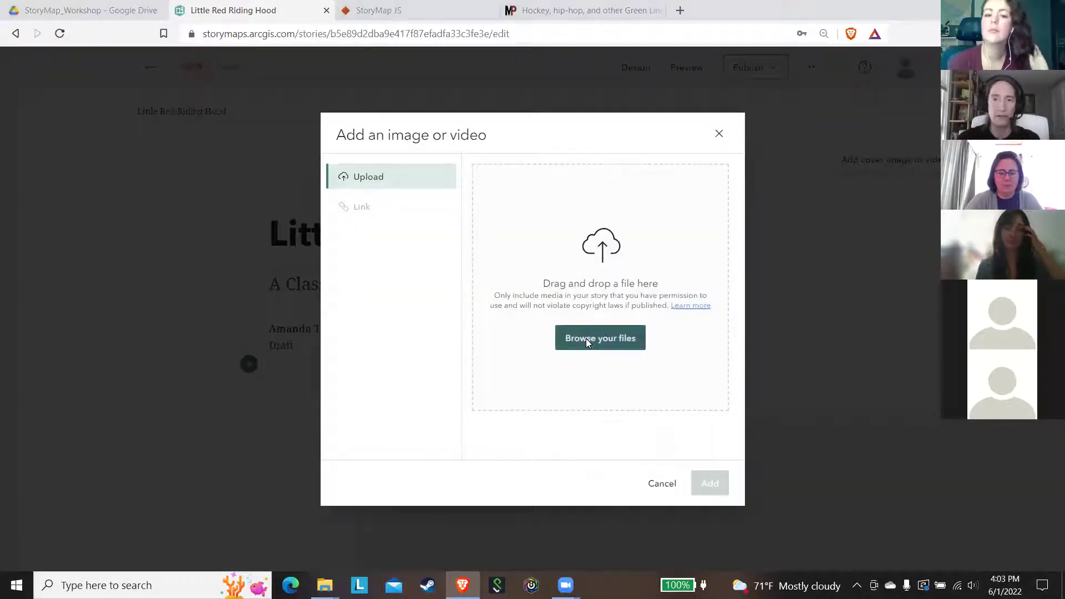
click(585, 338)
double_click(279, 171)
click(275, 187)
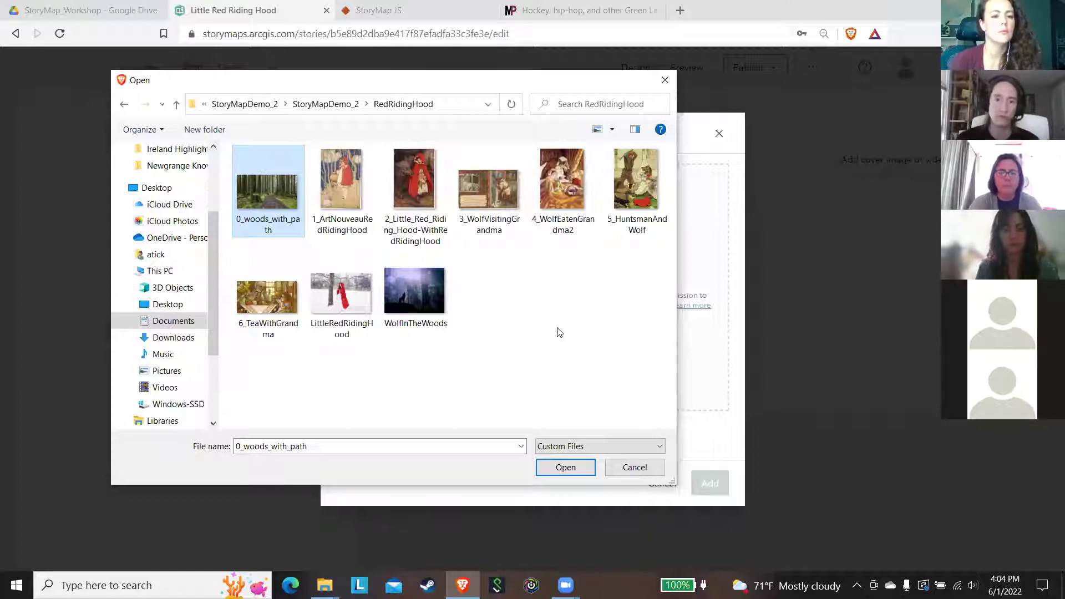
click(563, 467)
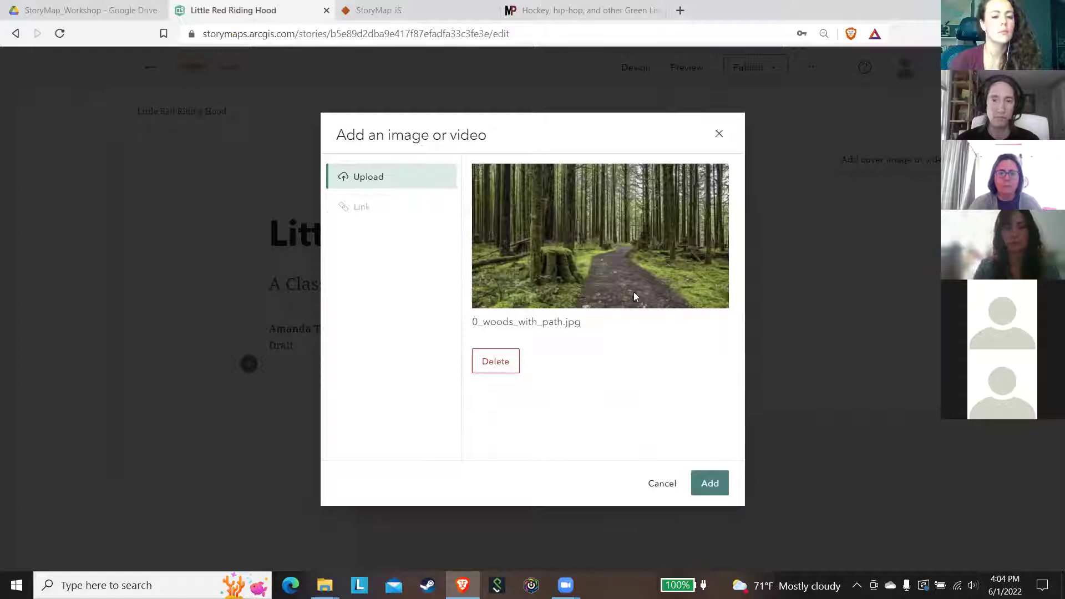
click(712, 484)
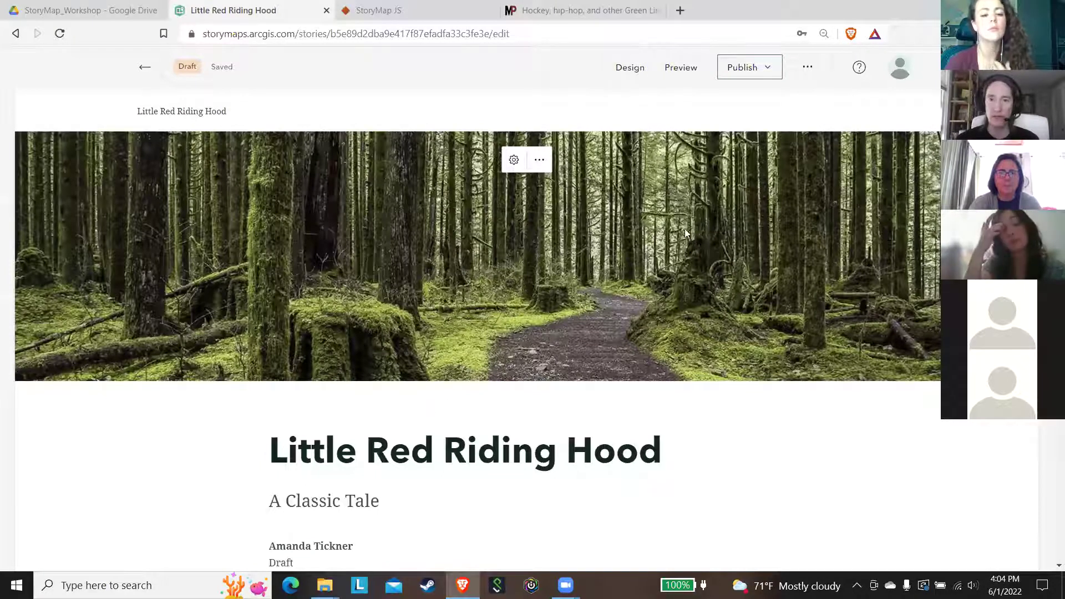
Apply the Mesa theme in the story's design settings.
click(634, 73)
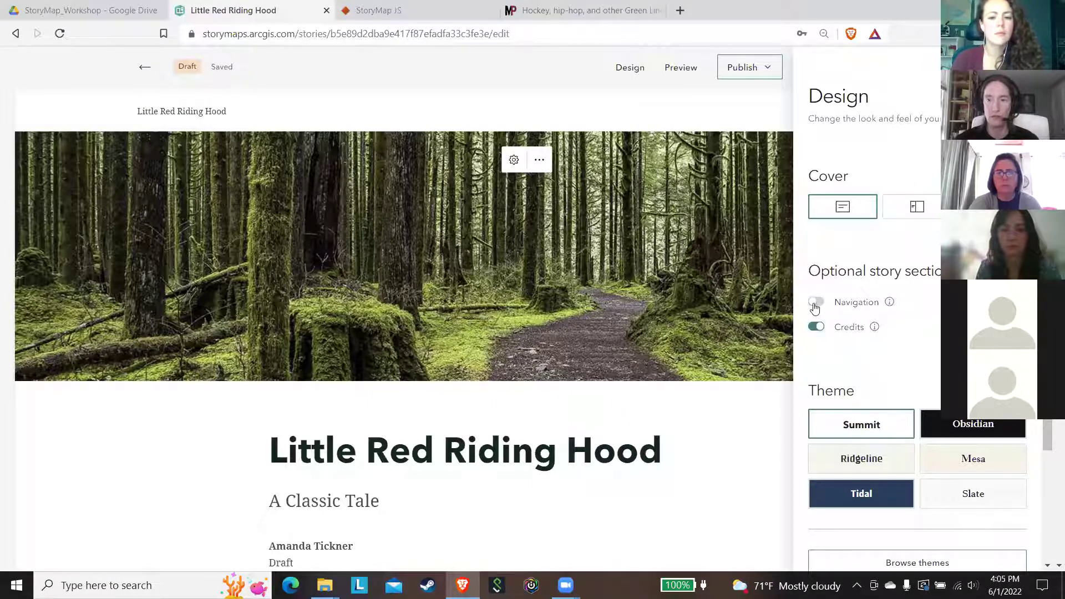
scroll(1046, 435, down, 1)
scroll(1047, 435, down, 2)
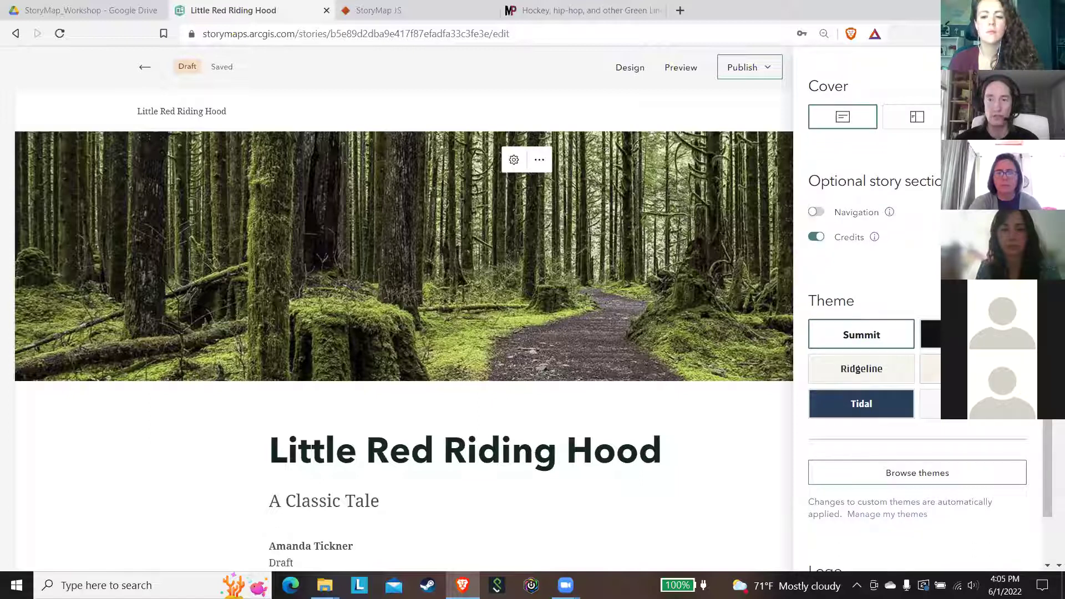
click(972, 369)
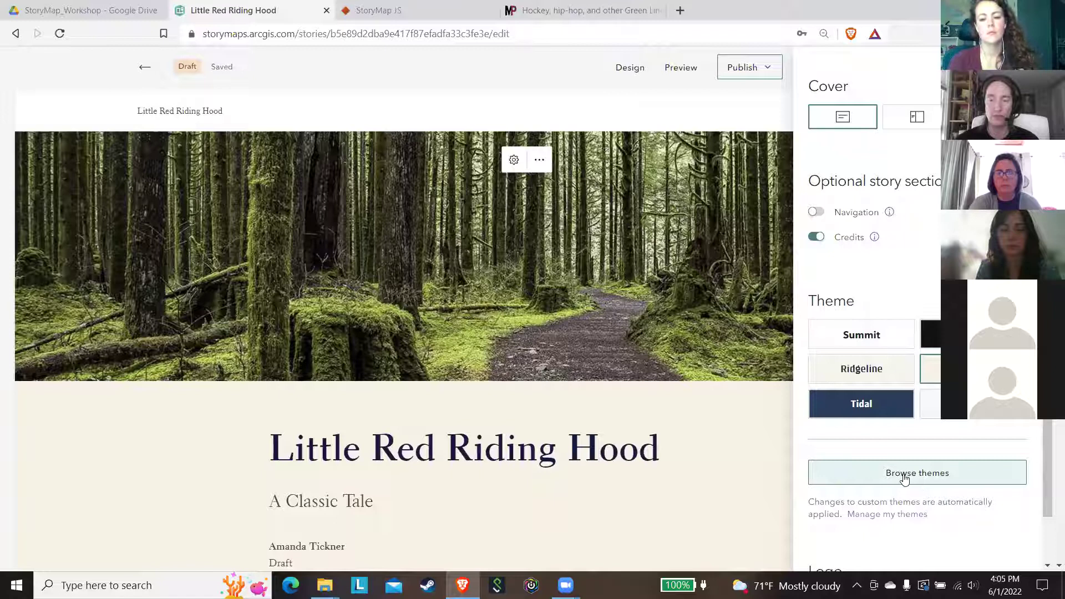
scroll(917, 333, down, 1)
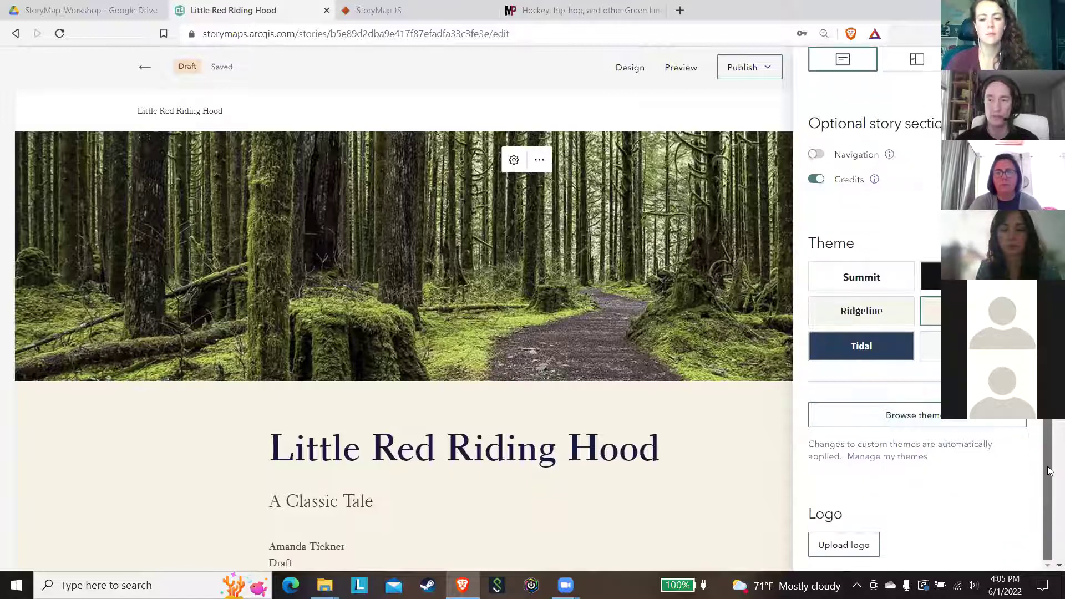
Switch the cover to the full-image layout with the title centred over the picture, and close the design settings.
scroll(917, 333, up, 3)
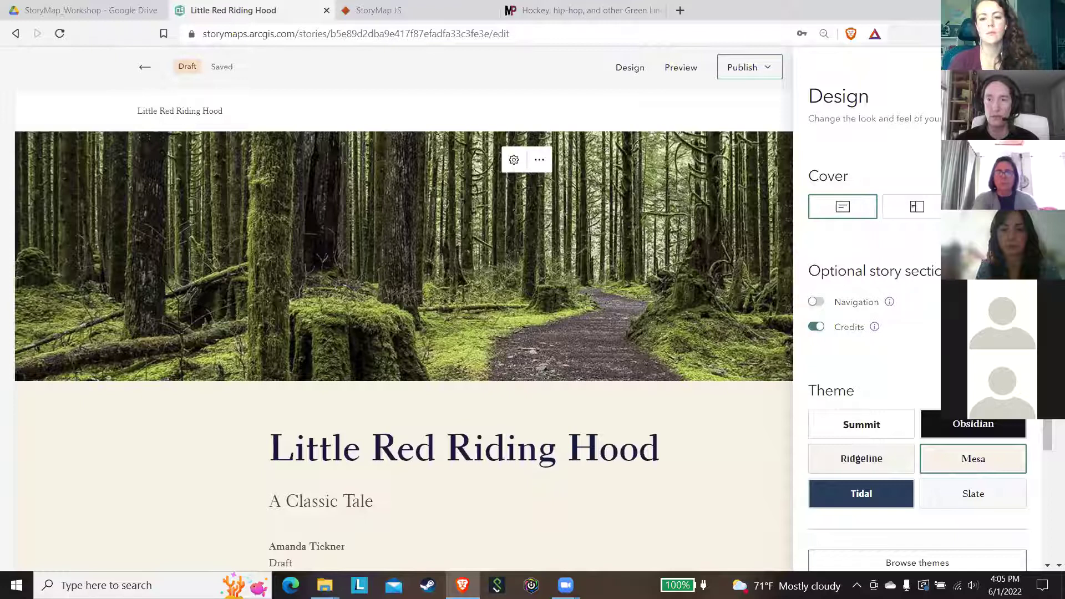
click(991, 206)
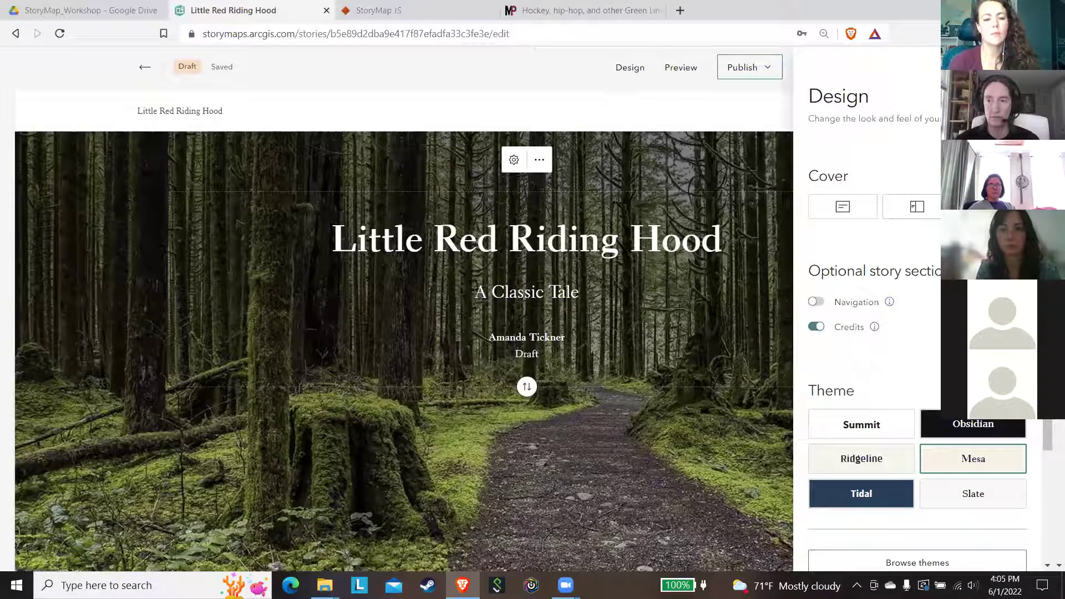
scroll(1008, 433, down, 3)
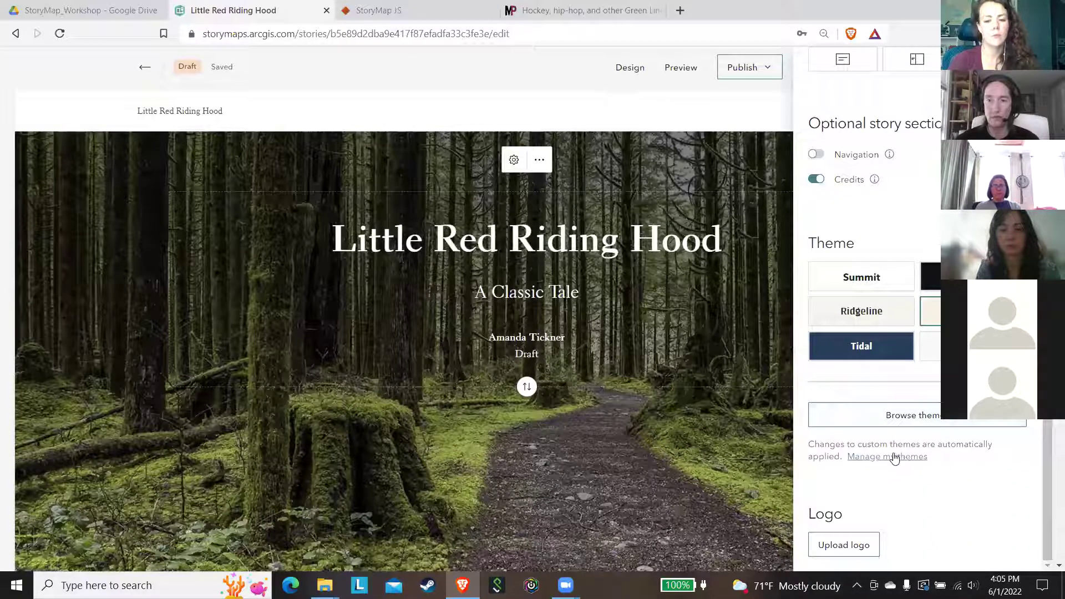
scroll(1008, 432, up, 3)
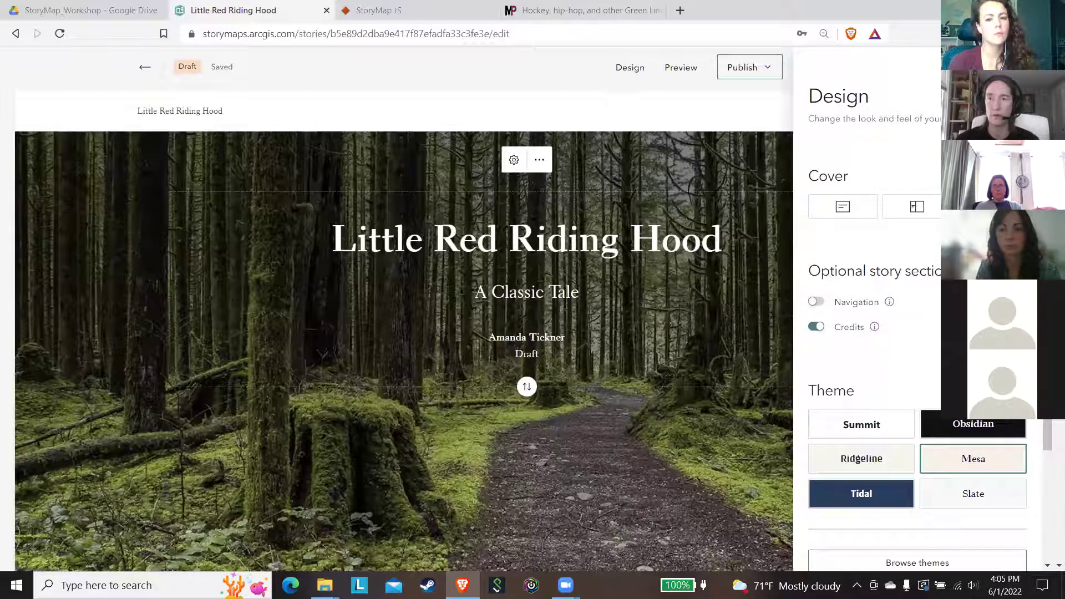
key(Escape)
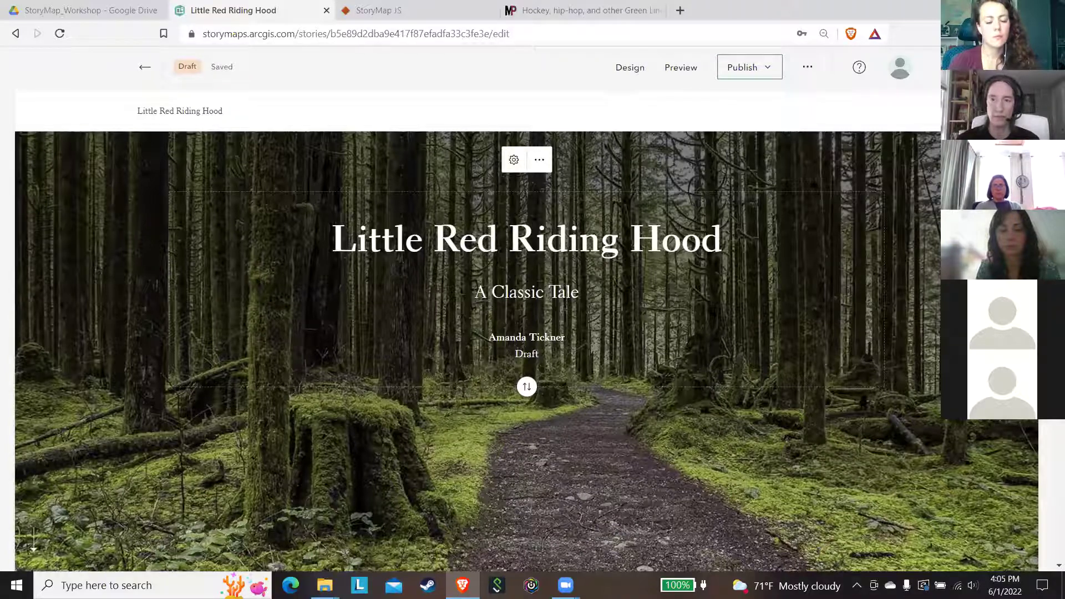
Set the cover image's alternative text to "a woods with a path" and save the image options.
scroll(476, 349, down, 5)
scroll(476, 350, up, 2)
scroll(752, 201, up, 3)
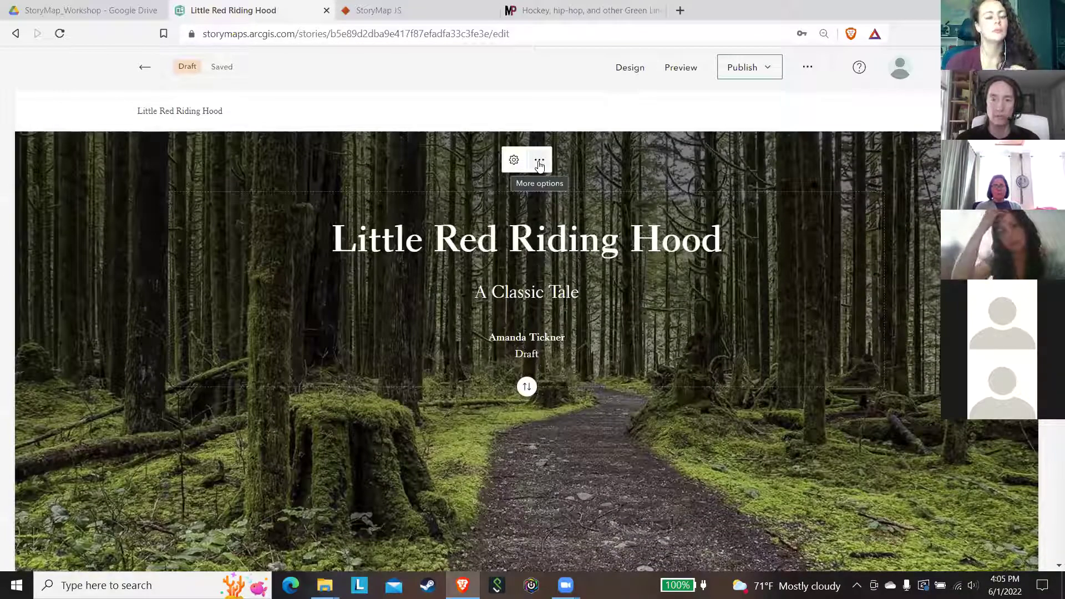
click(514, 162)
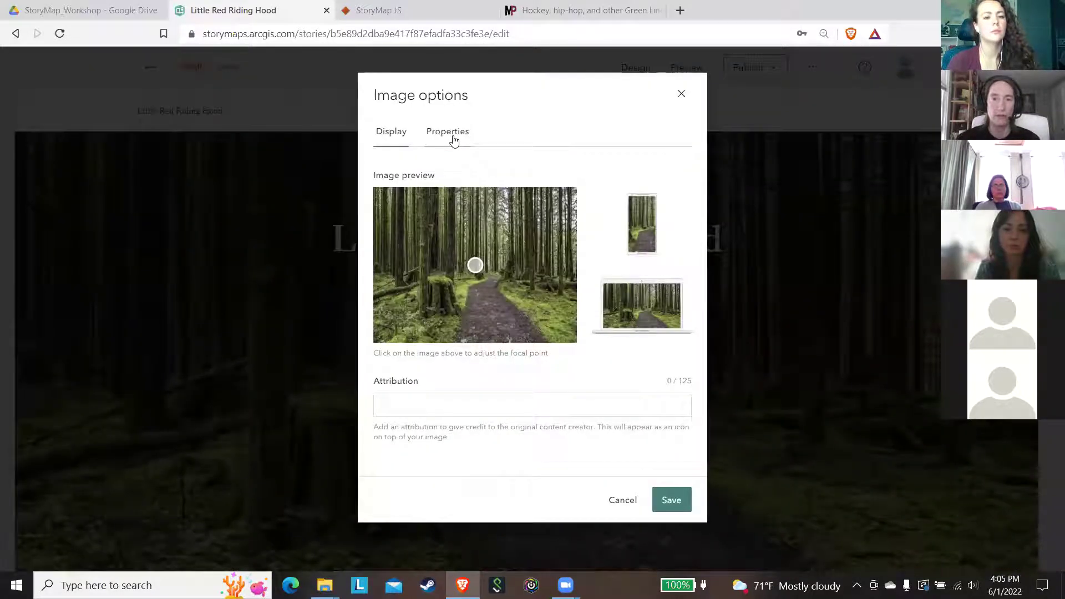
click(454, 141)
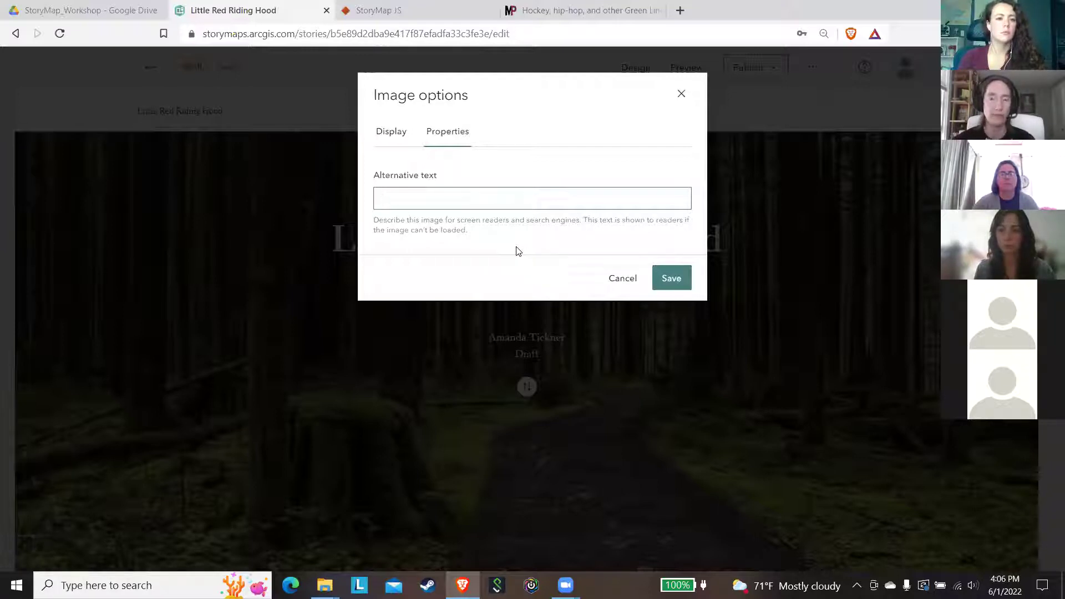
text(a )
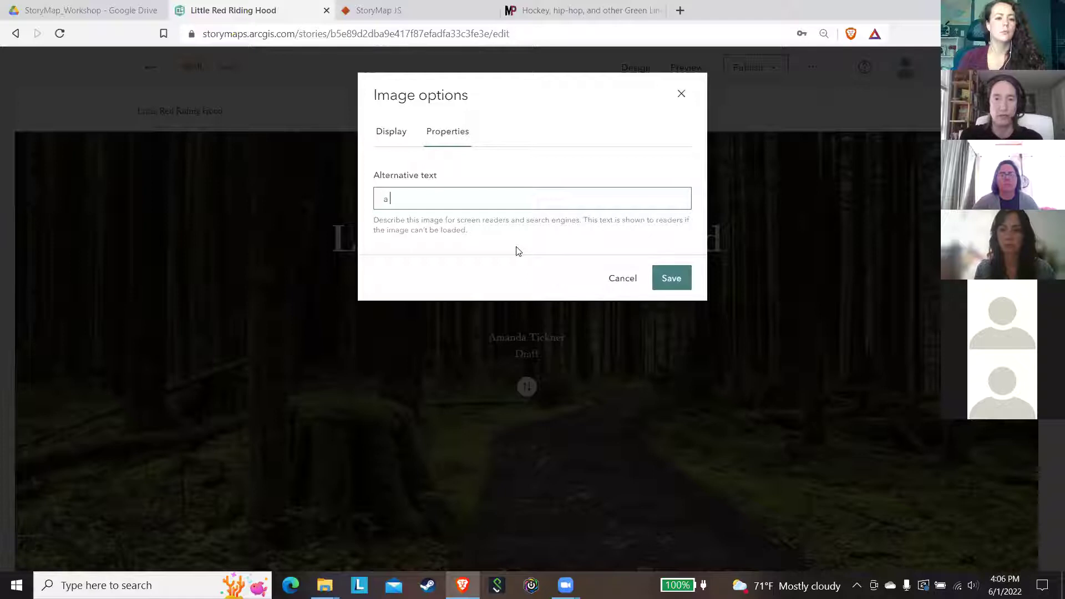
text(woods with a path)
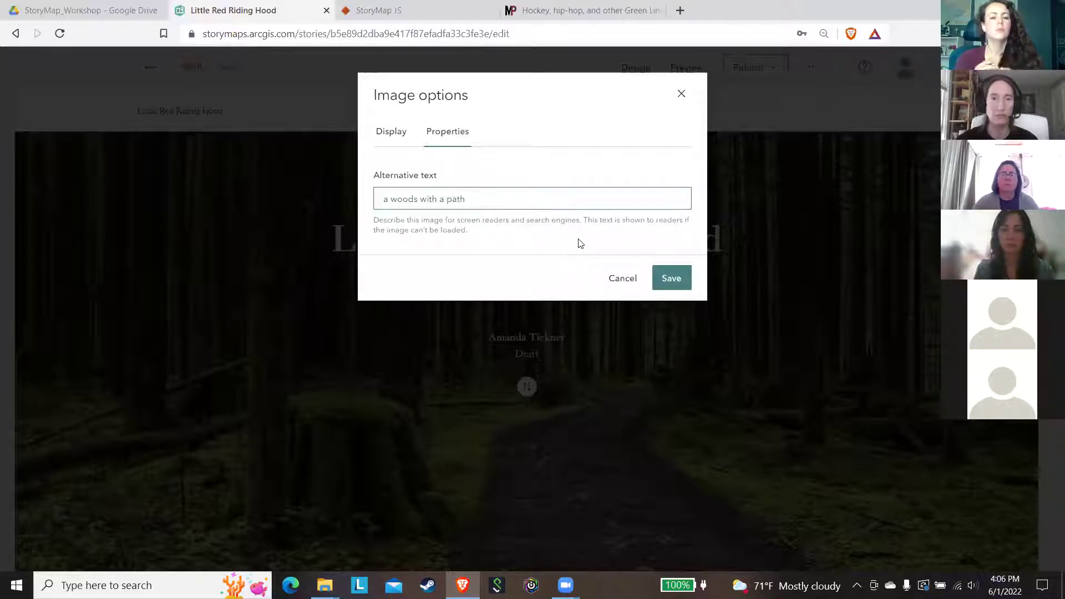
click(672, 284)
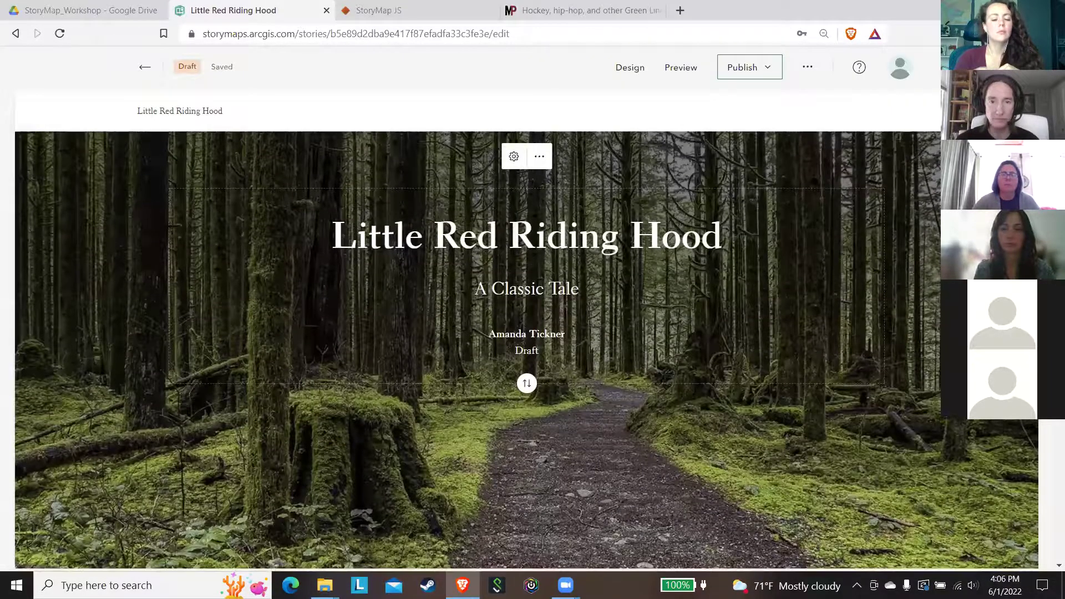
Upload 1_ArtNouveauRedRidingHood from the RedRidingHood folder as the media of the first sidecar slide.
scroll(526, 350, down, 3)
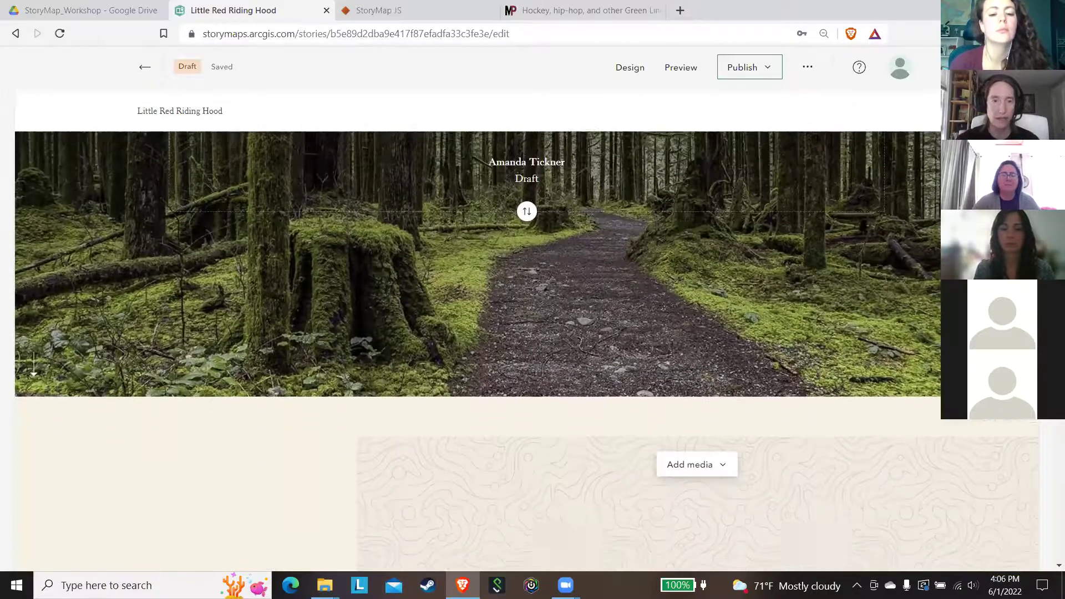
scroll(525, 350, down, 5)
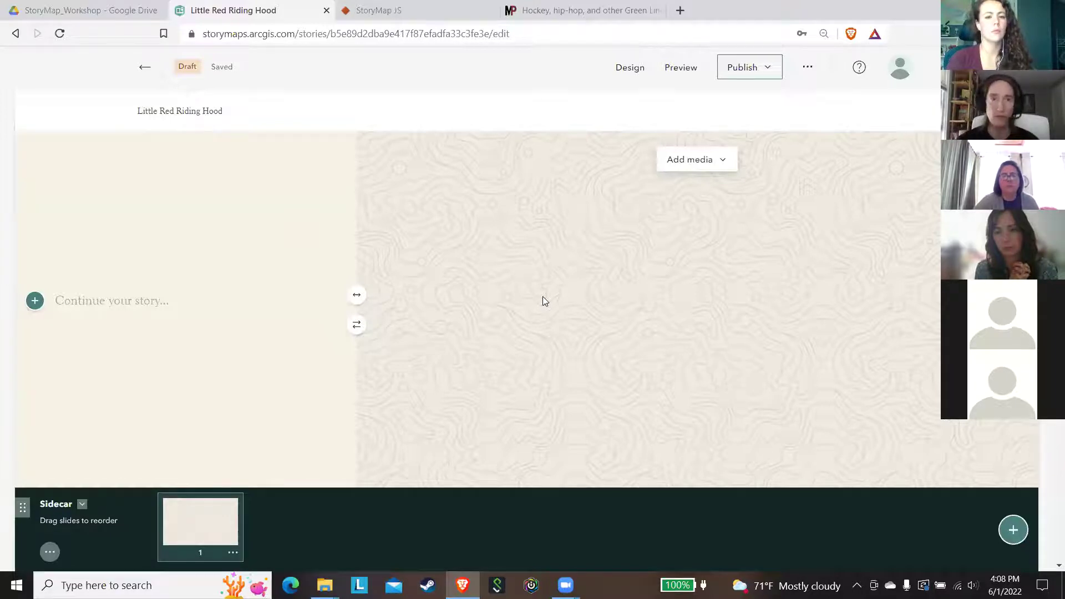
click(693, 170)
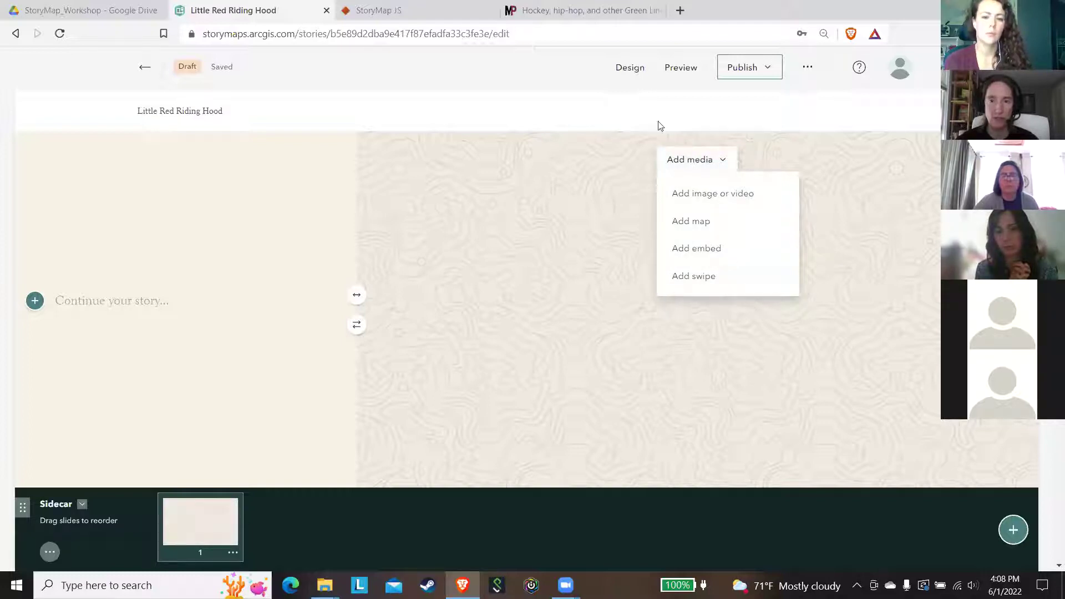
click(720, 198)
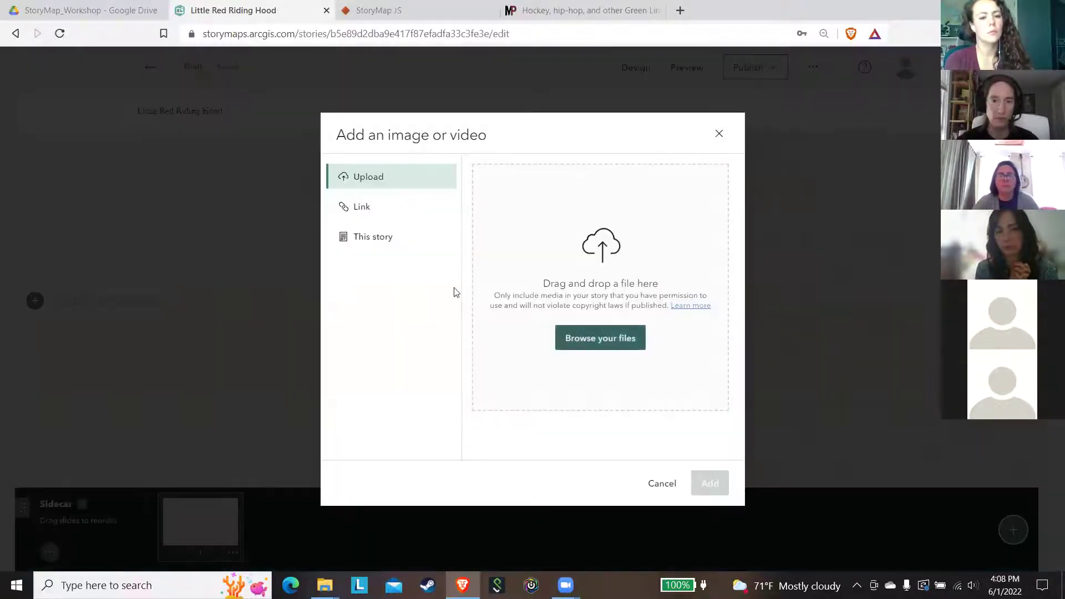
click(366, 220)
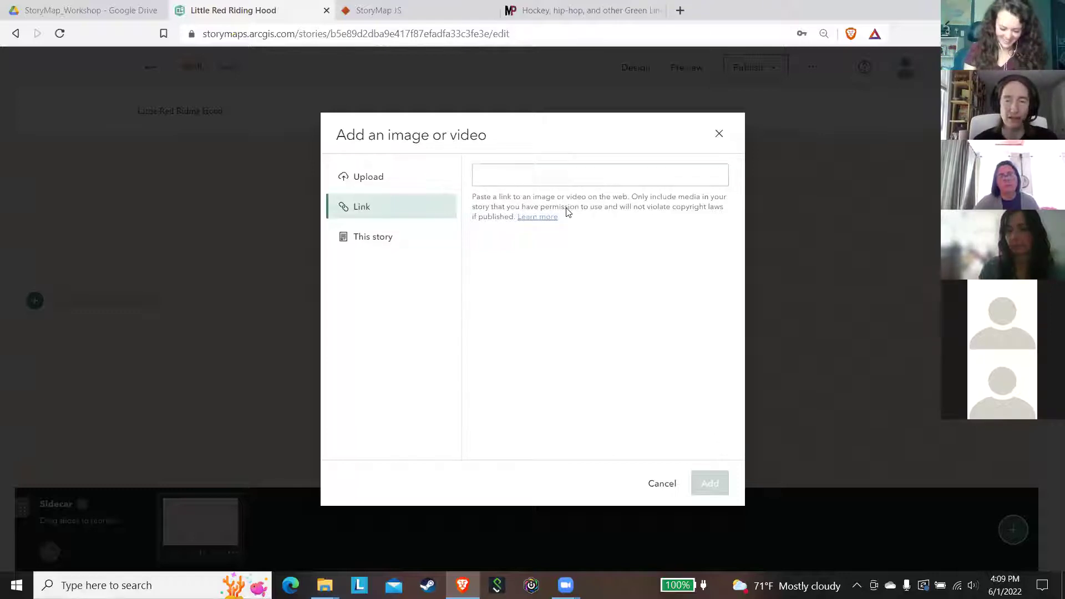
click(398, 183)
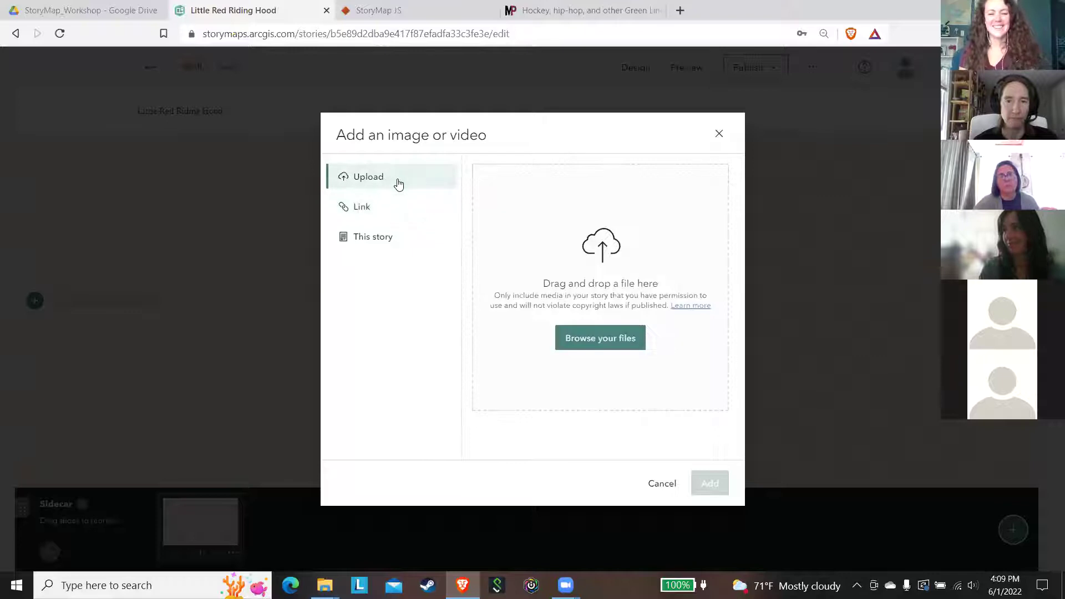
click(591, 339)
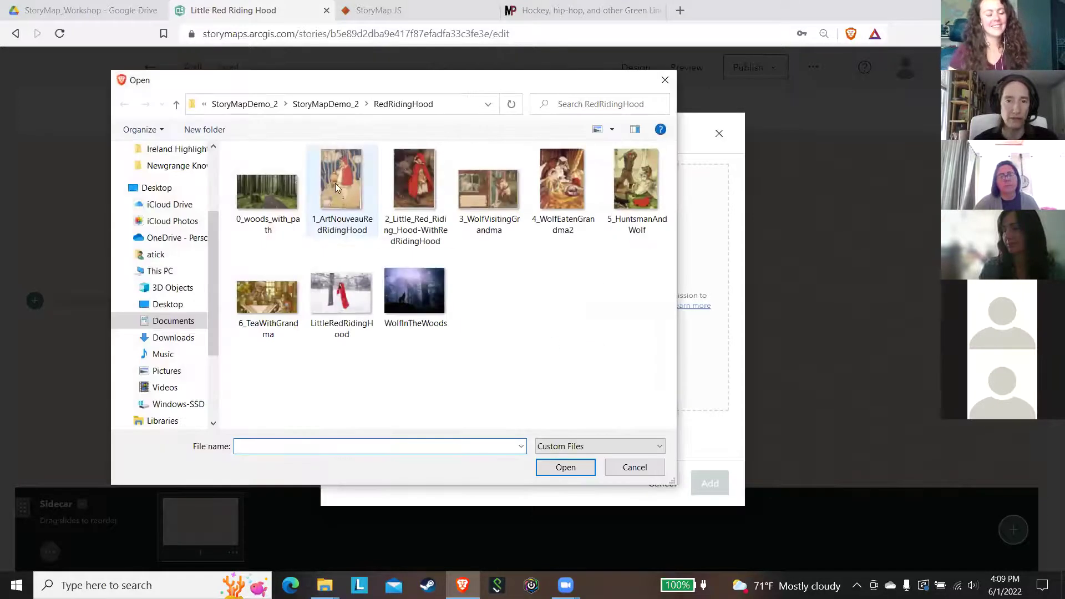
click(336, 182)
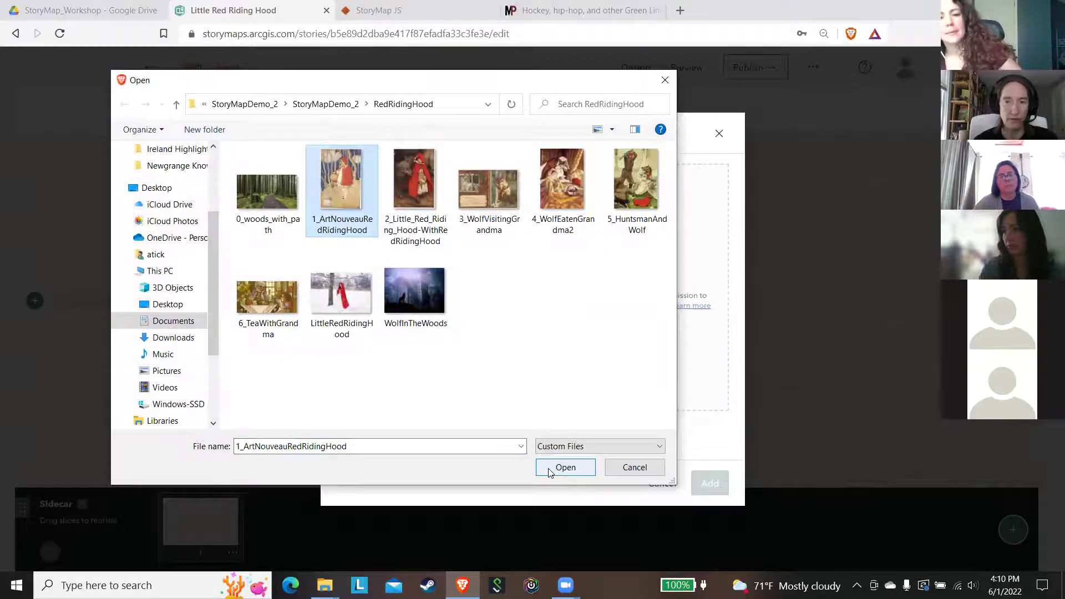
click(565, 467)
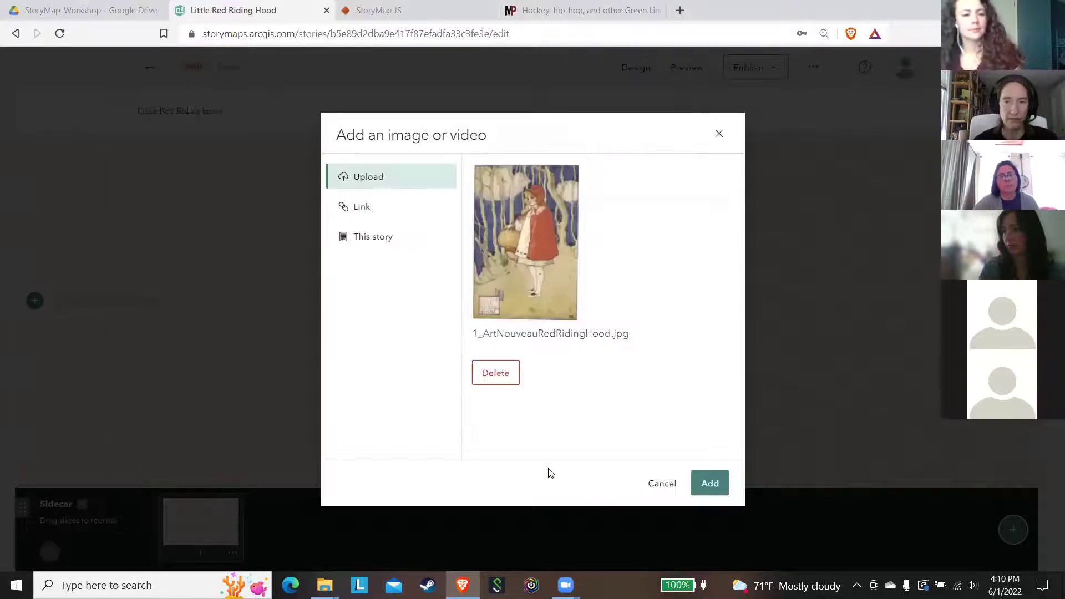
click(710, 483)
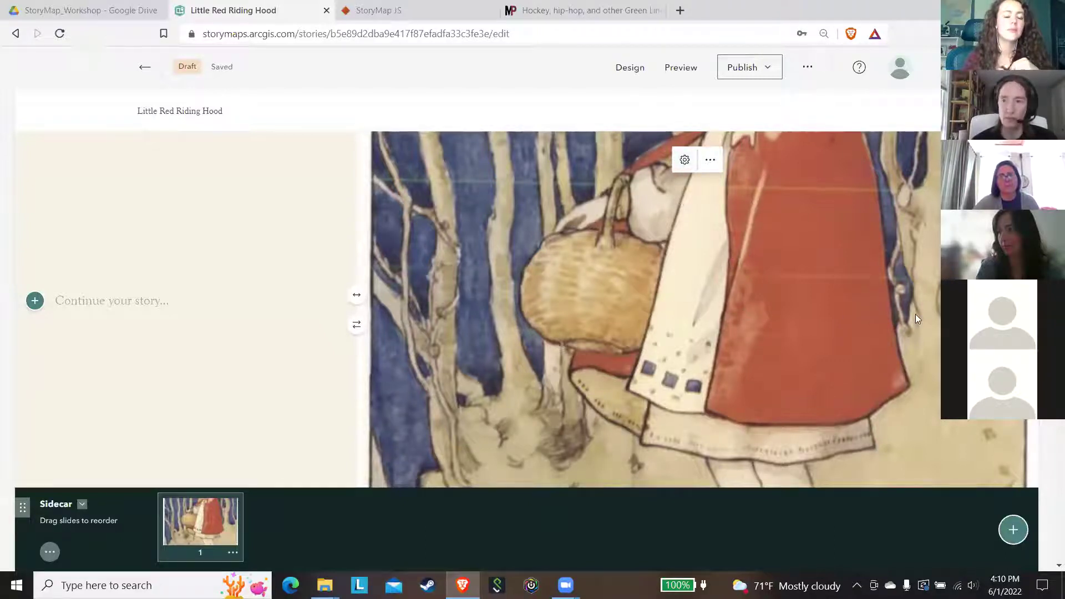
Set the first slide image's focal point on the girl's head with the fill (crop) display, and save the image options.
scroll(533, 349, down, 5)
scroll(532, 350, up, 6)
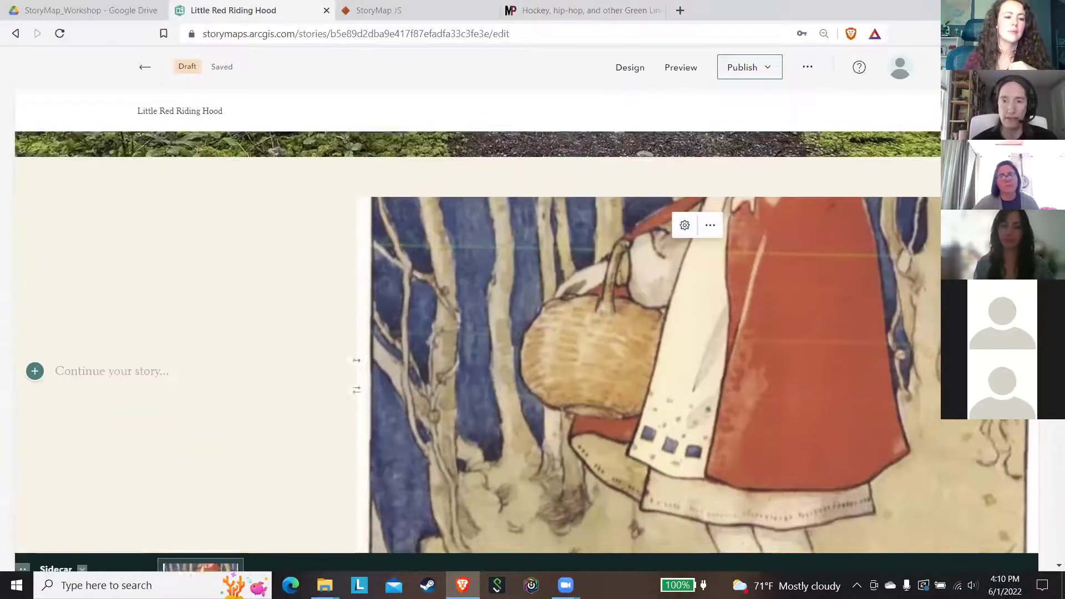
scroll(688, 222, down, 1)
click(682, 208)
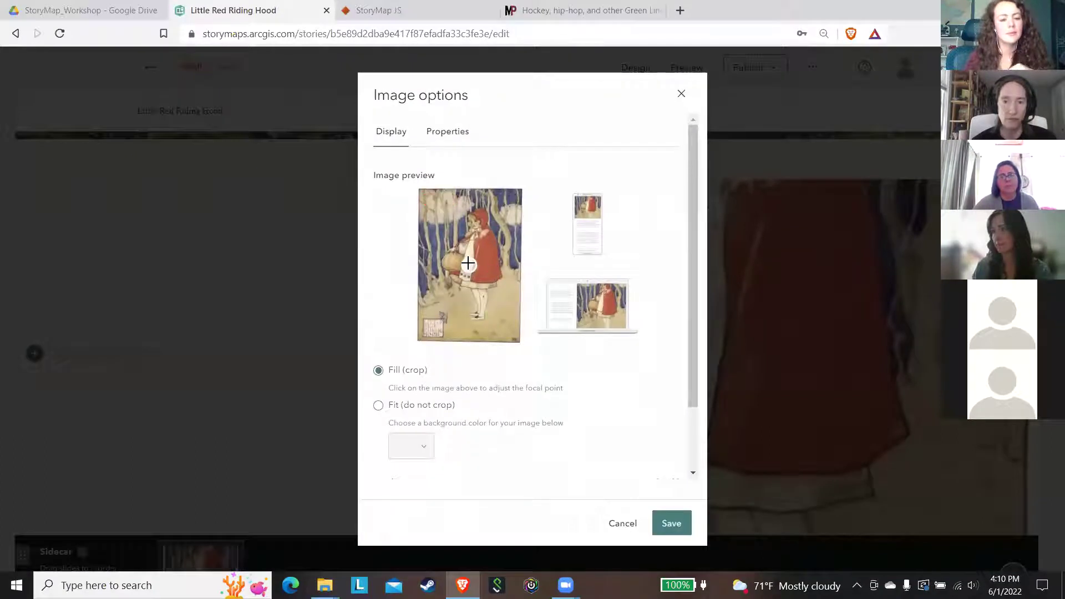
click(476, 224)
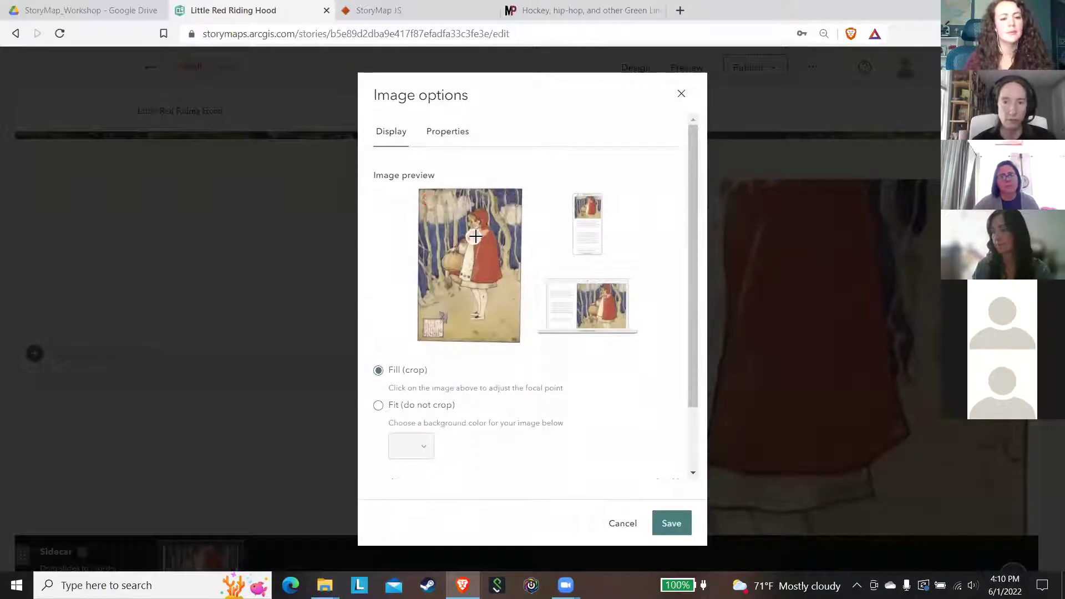
click(474, 221)
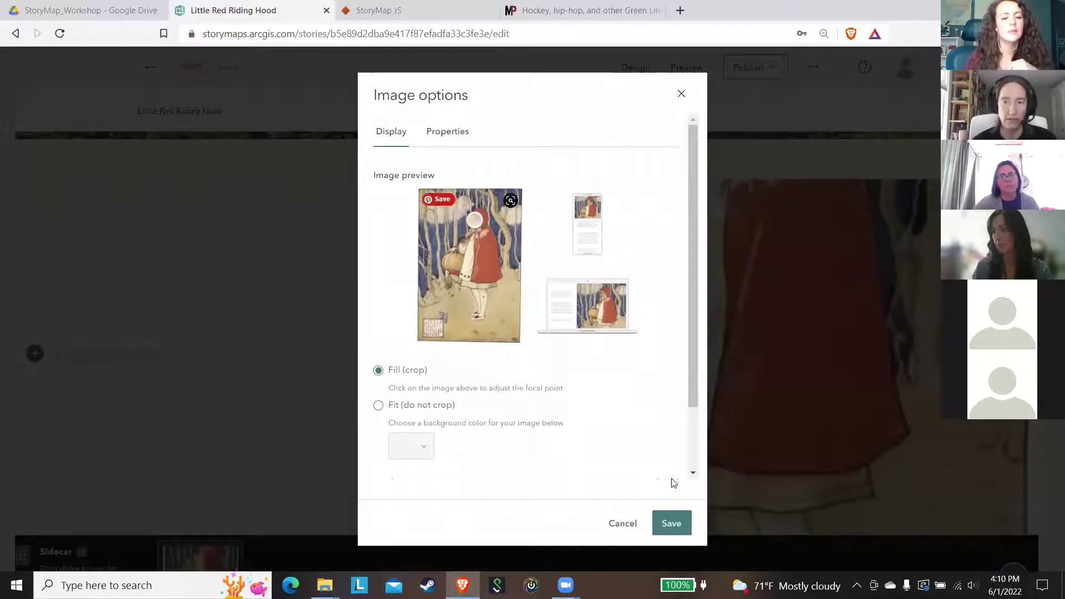
click(665, 524)
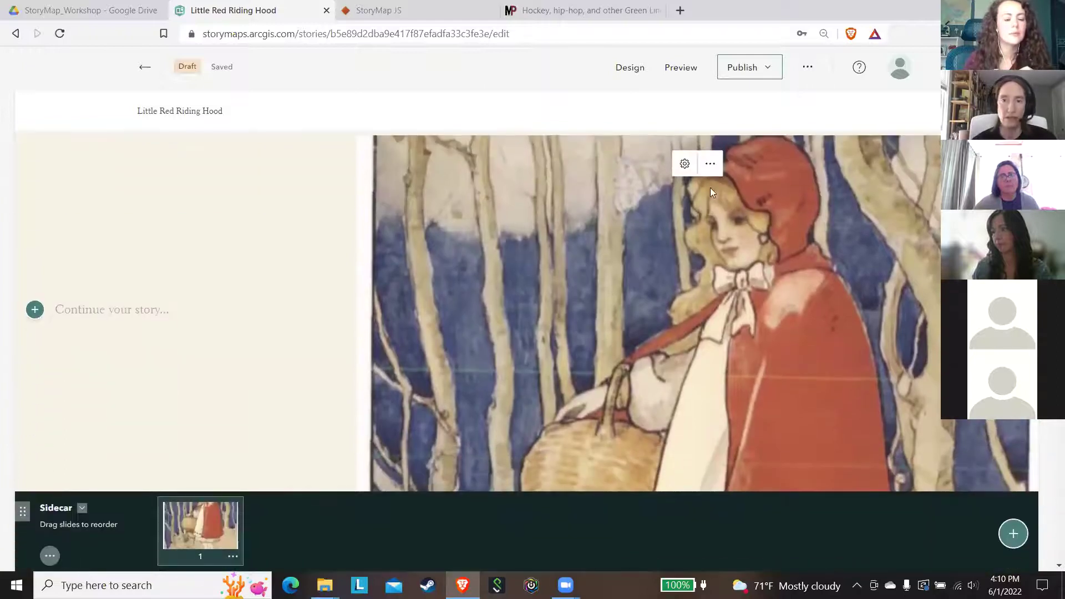
Switch the first slide's image display to Fit (do not crop) and save the image options.
click(684, 164)
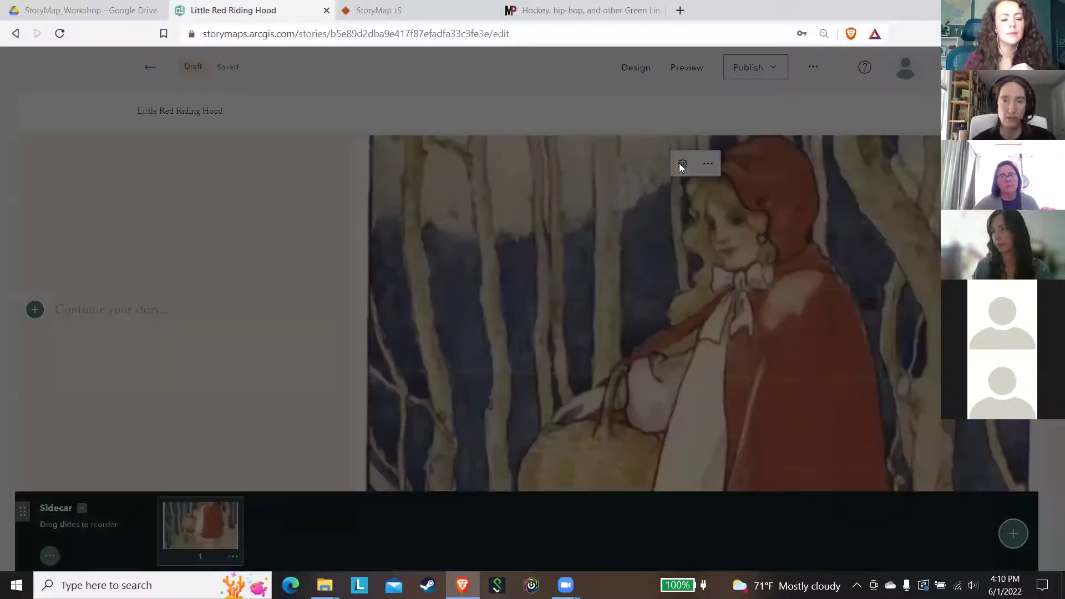
click(378, 405)
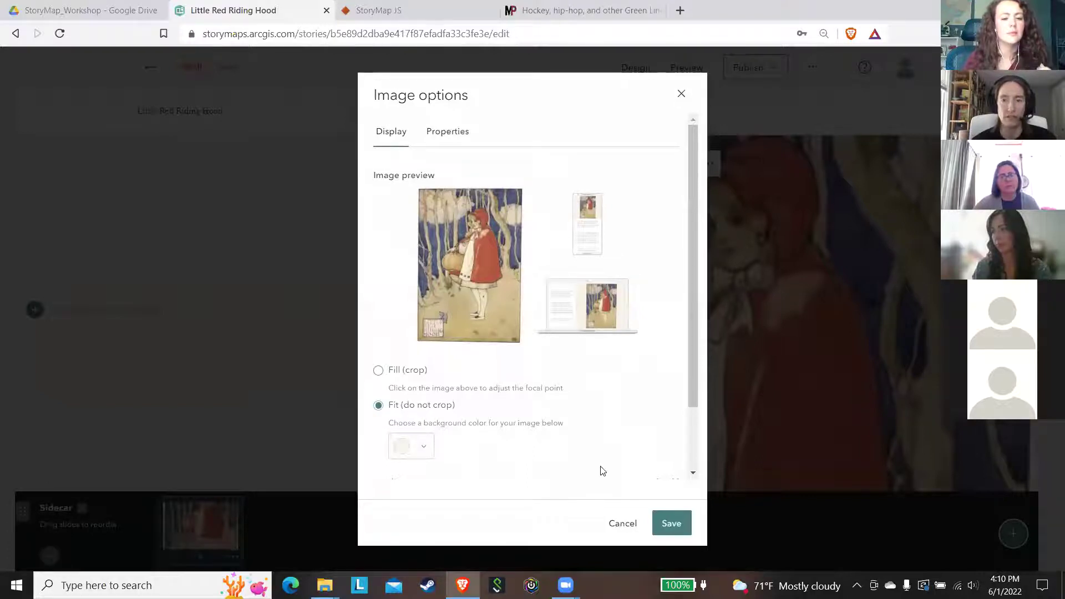
click(670, 525)
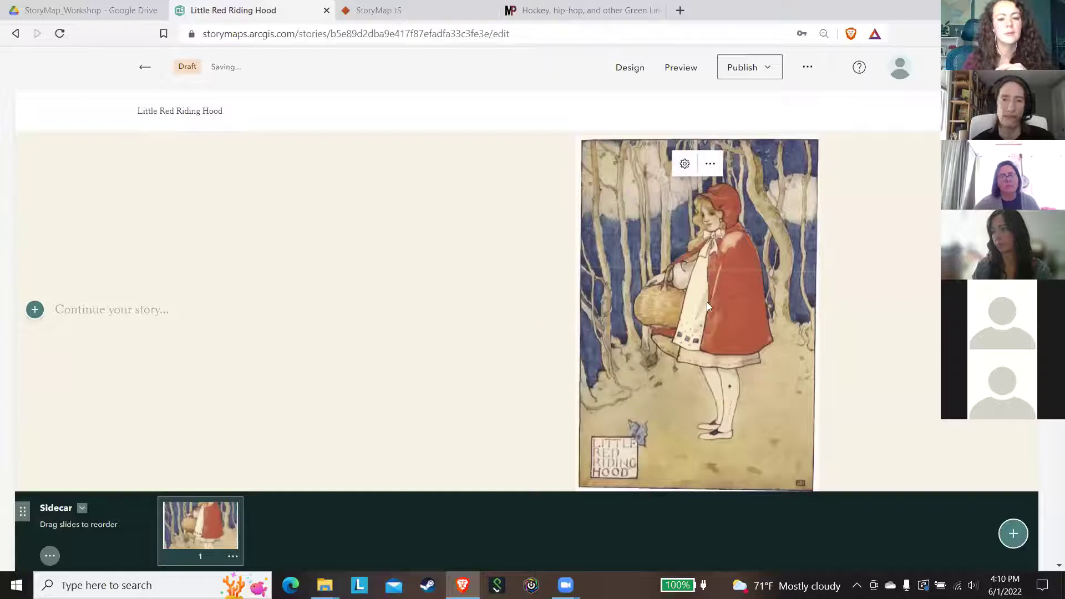
Write "Little Red Riding Hood was going to visit her Grandma" as the first slide's narrative text.
click(131, 310)
text(Li)
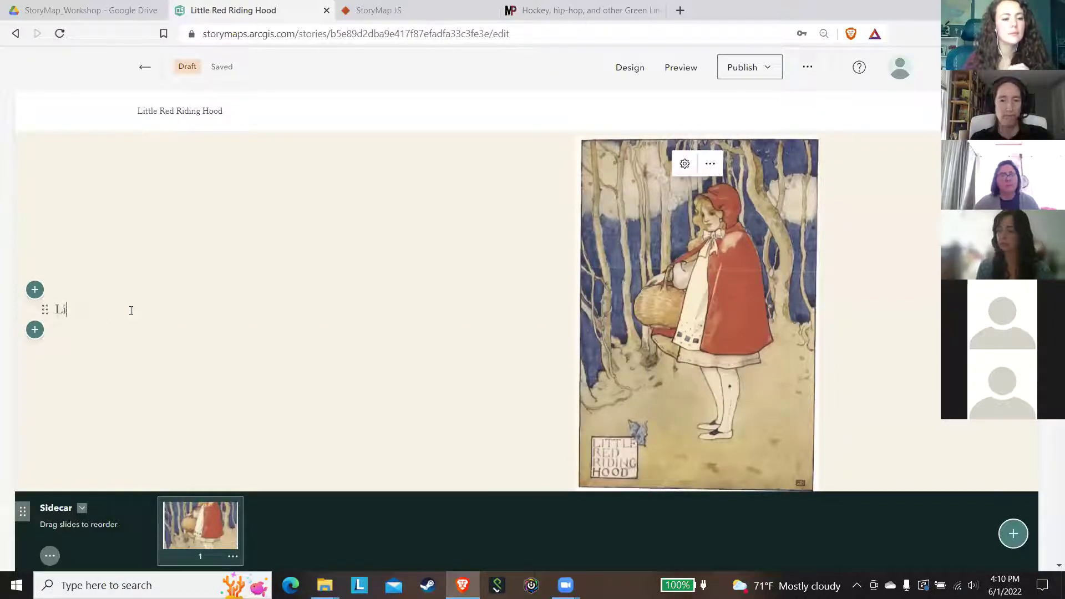
text(ttle Red )
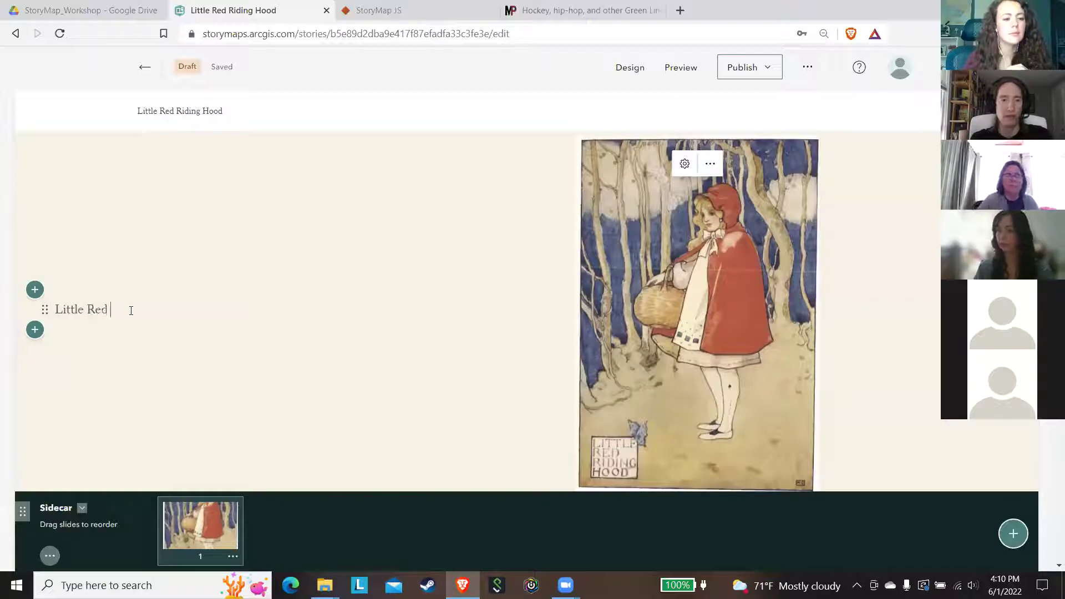
text(Riding Hood )
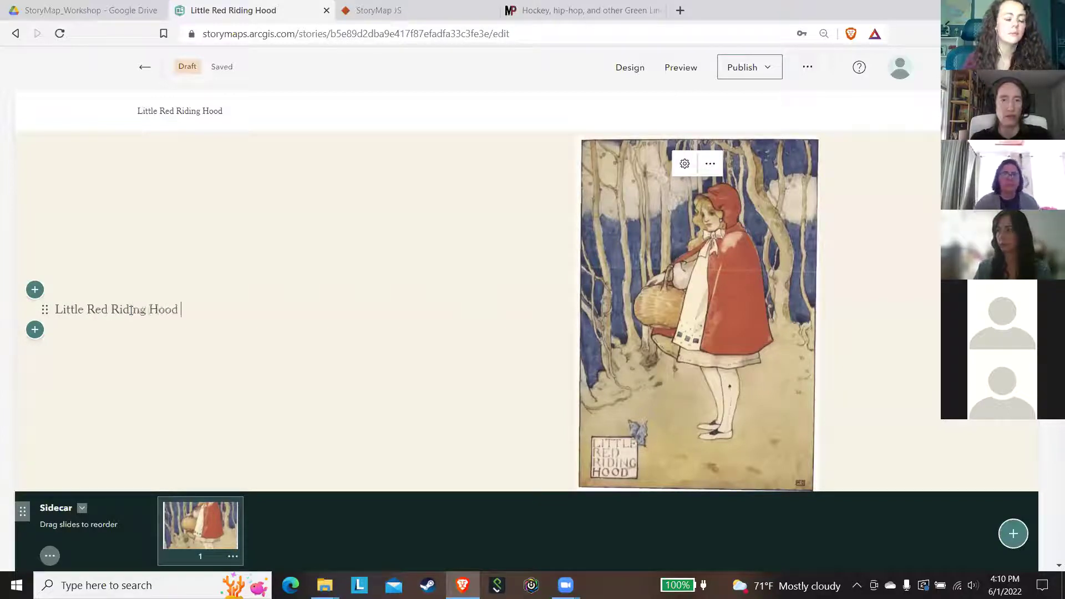
text(was going to v)
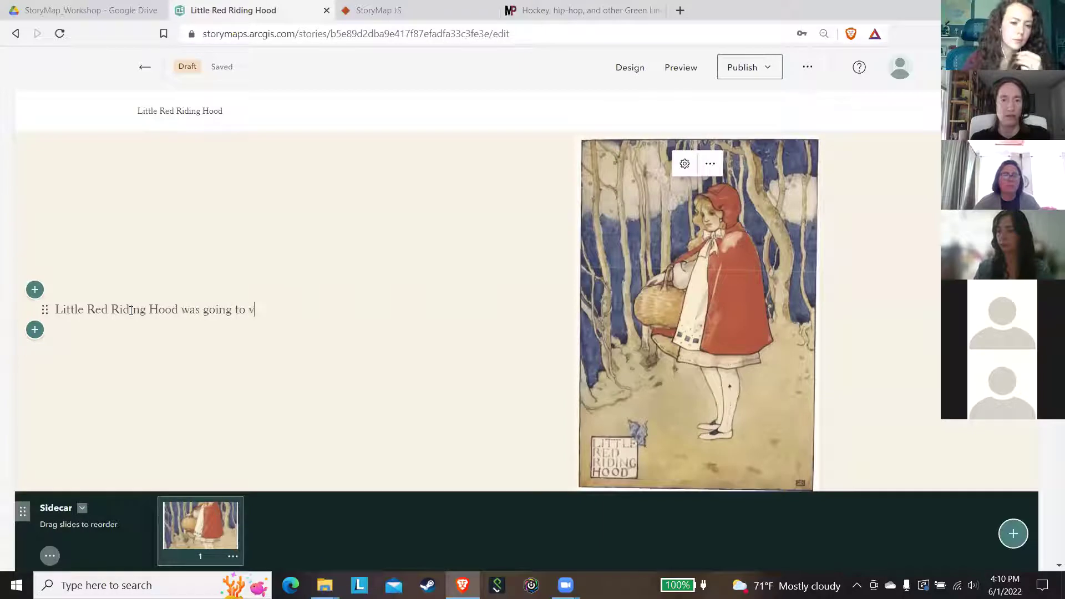
text(isit her G)
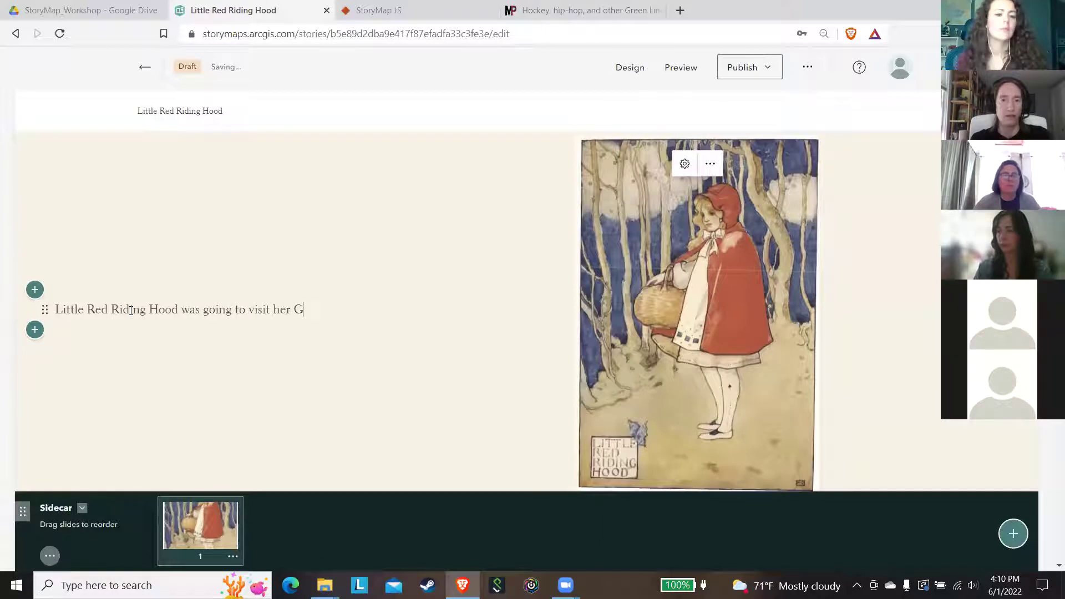
text(randma)
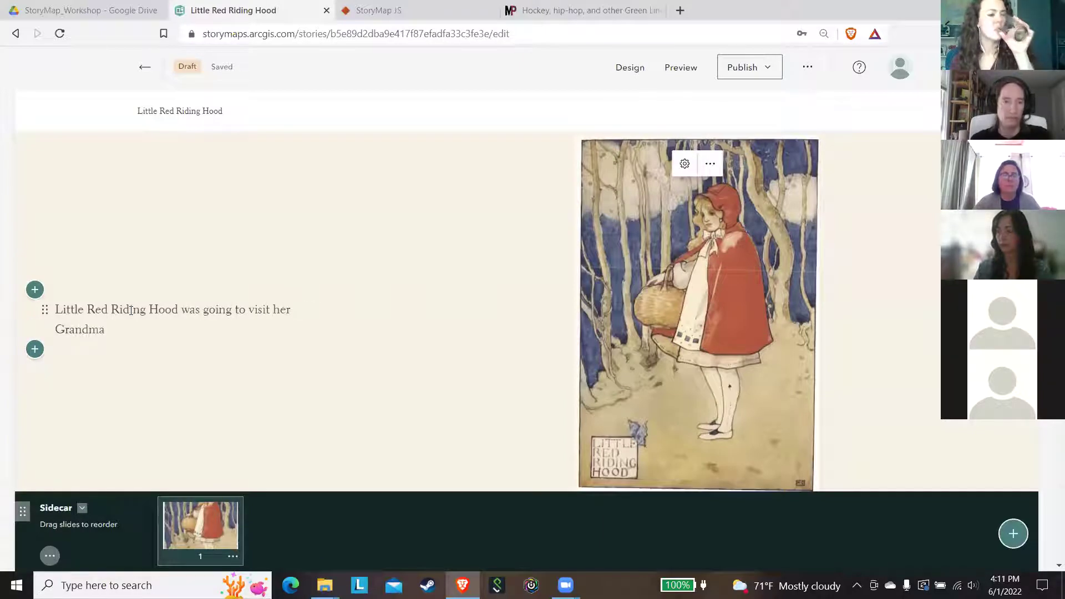
click(35, 349)
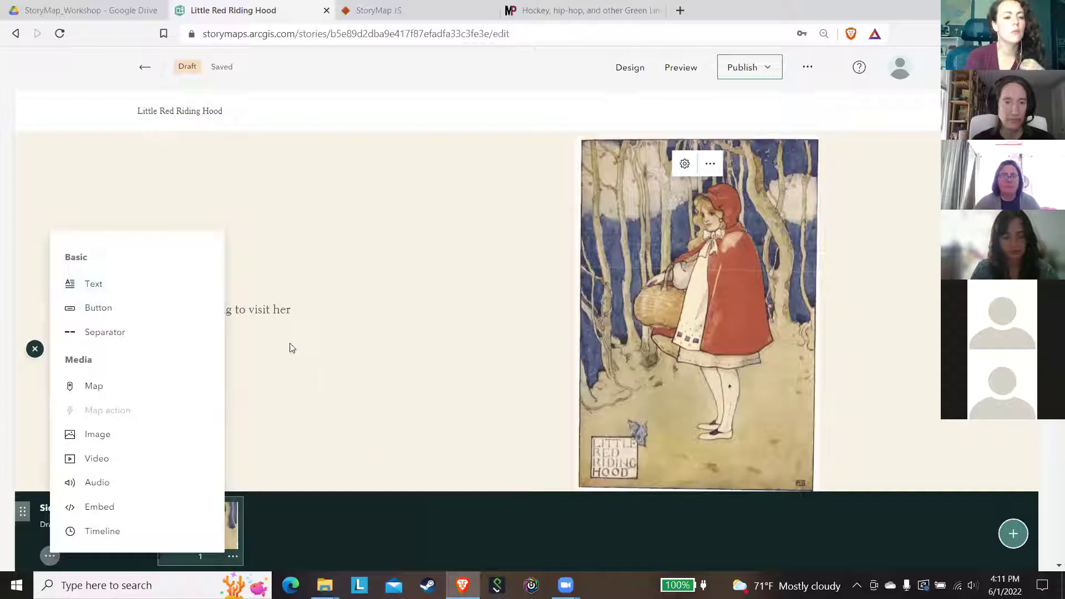
click(289, 346)
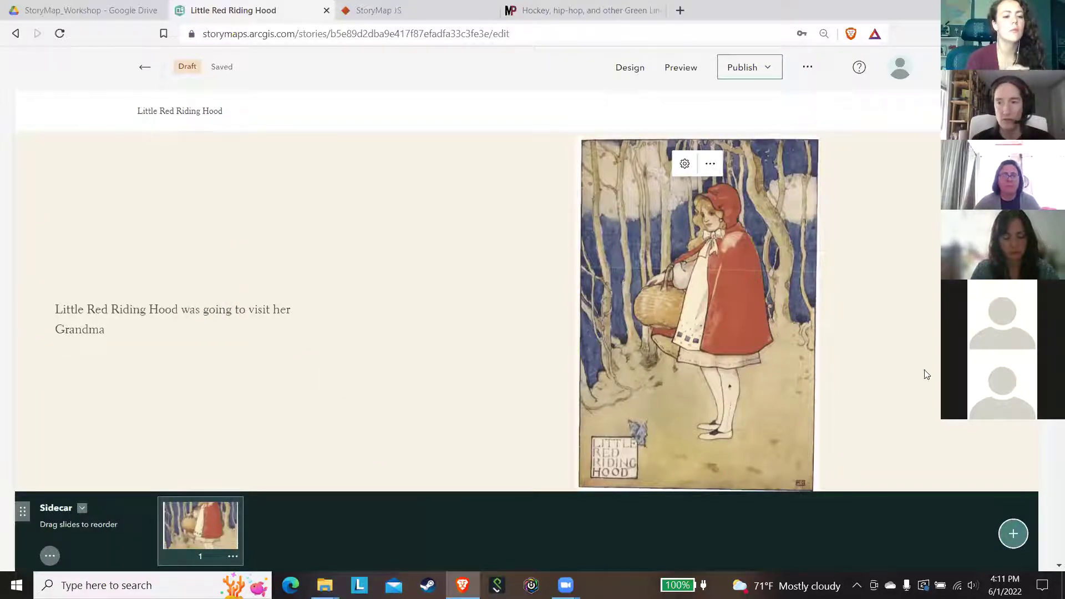
Add a second sidecar slide, browse the existing maps, and start a new express map as its media.
click(1013, 534)
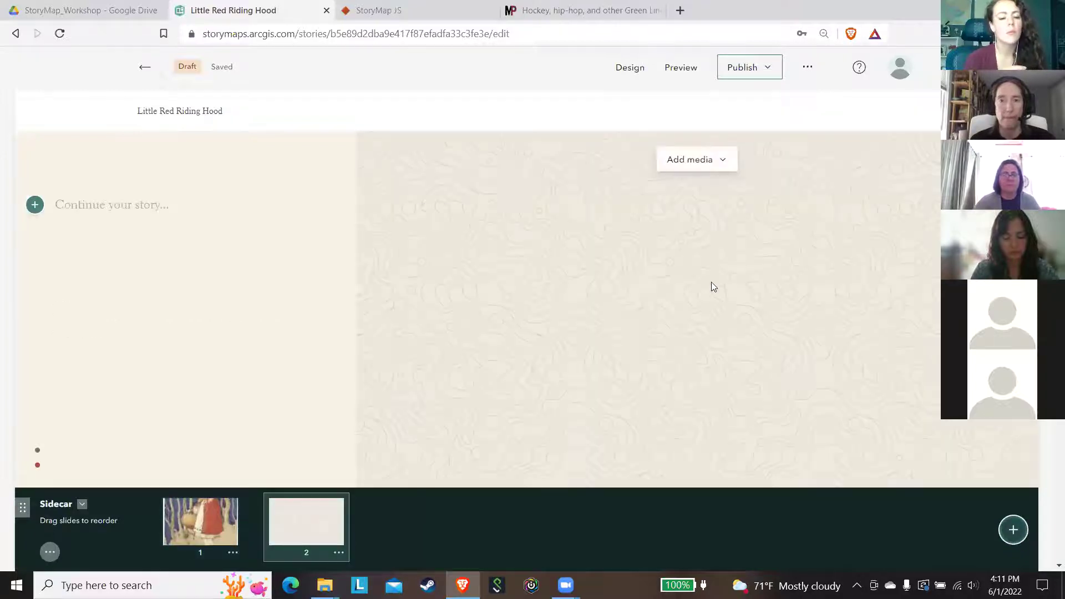
click(698, 160)
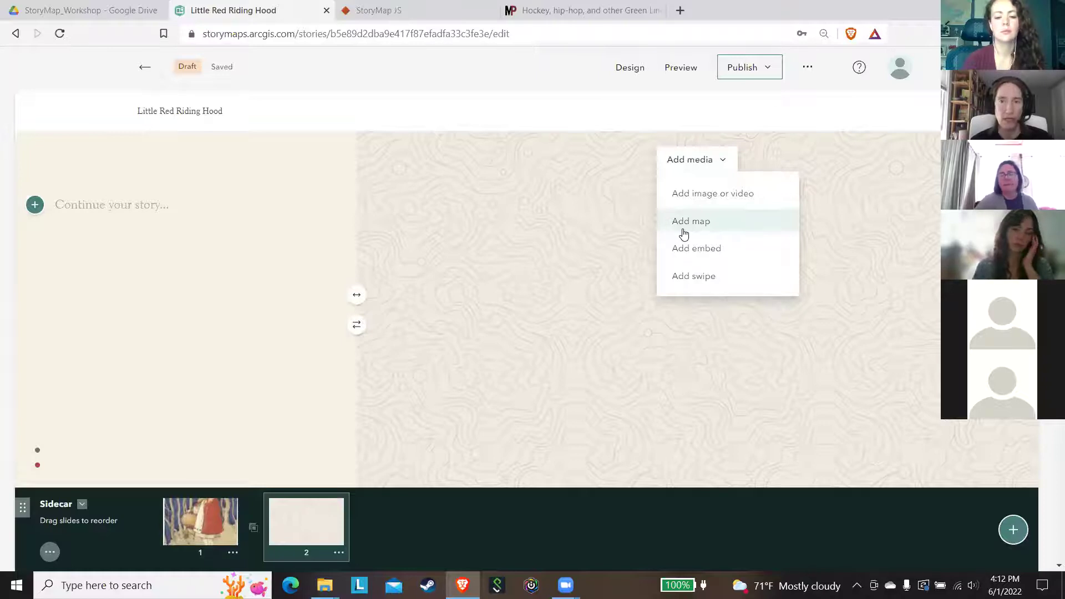
click(684, 233)
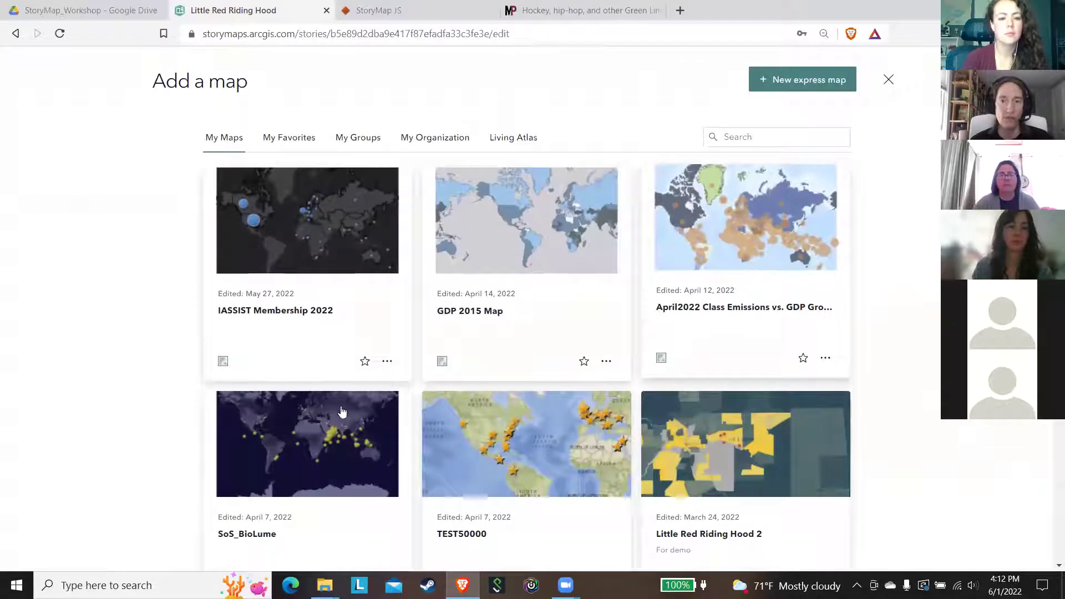
scroll(749, 368, down, 2)
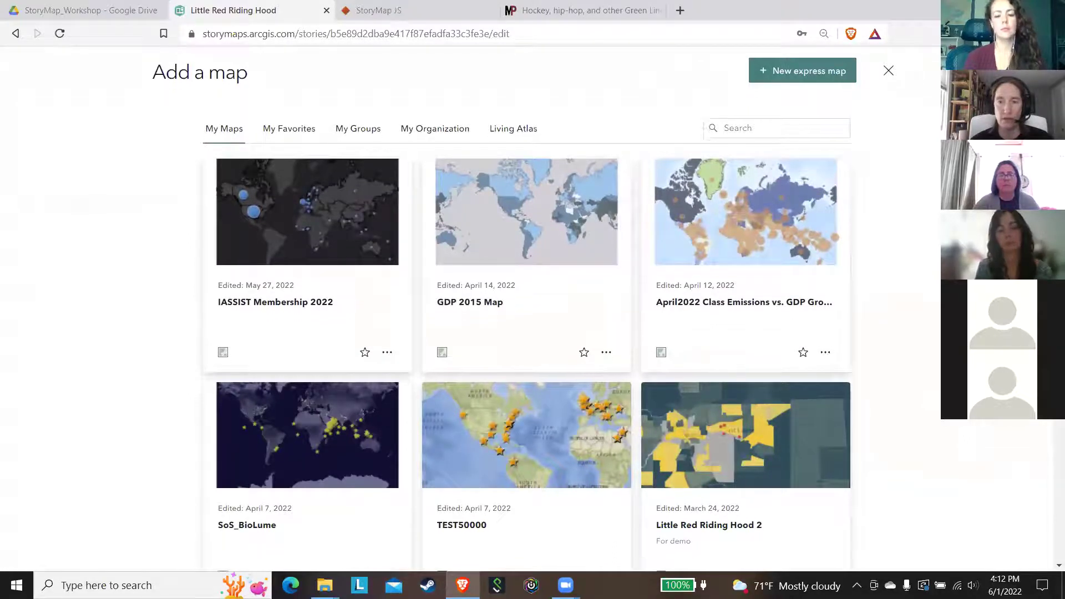
scroll(527, 311, down, 5)
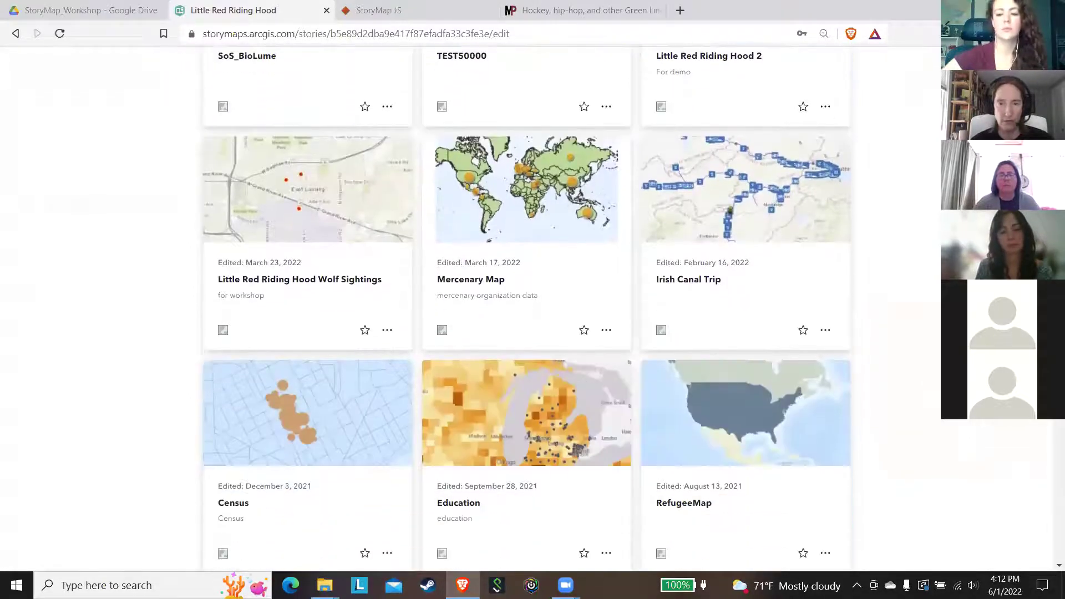
scroll(527, 310, down, 2)
scroll(527, 311, down, 3)
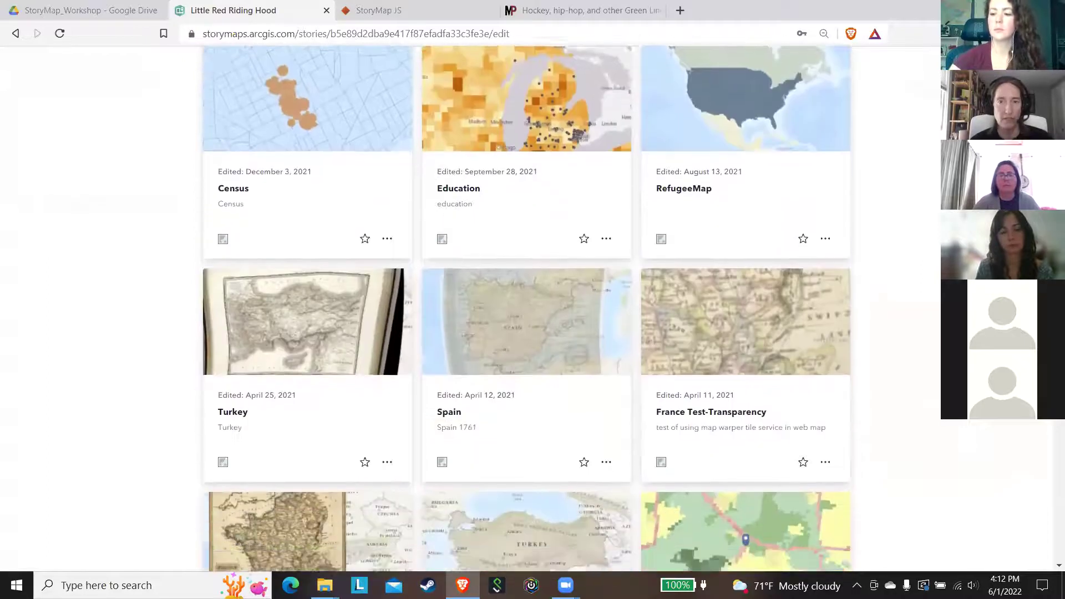
scroll(527, 311, up, 10)
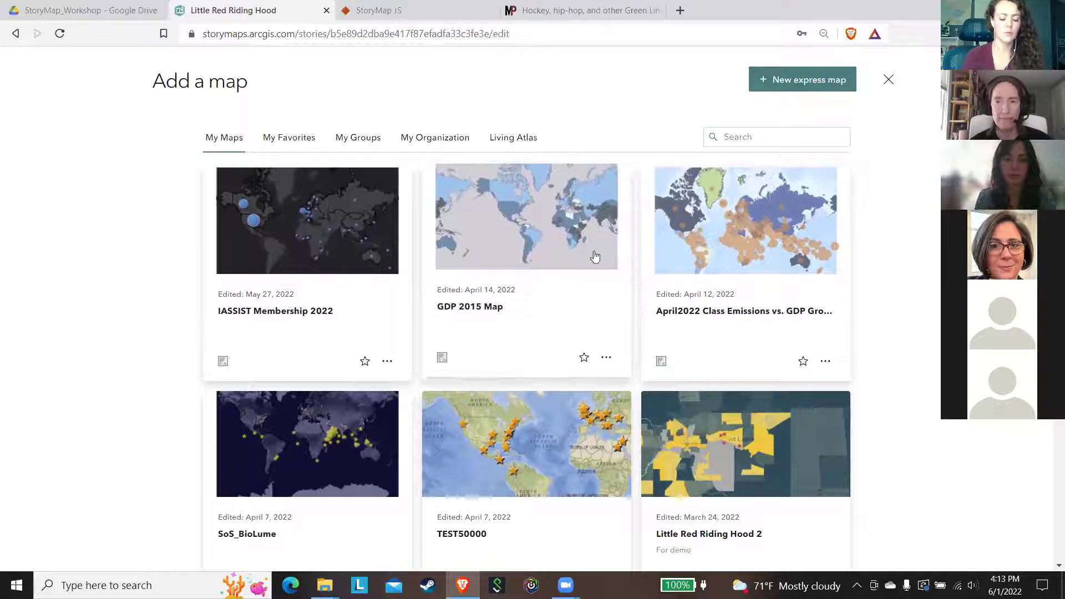
click(788, 87)
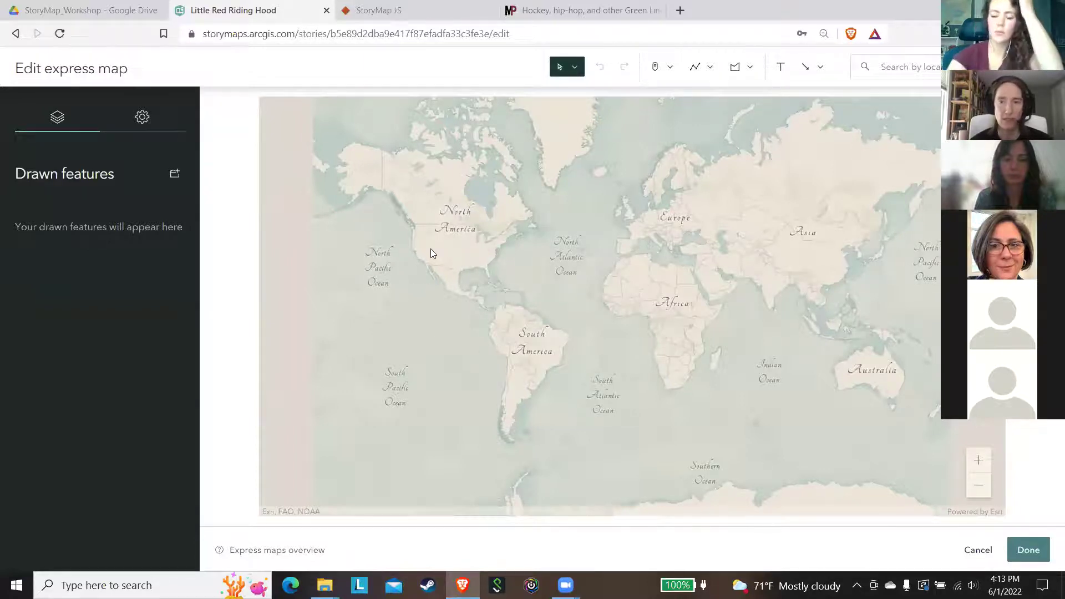
Try the Ocean basemap on the express map, restore Modern Antique, and return to the drawn features.
click(139, 131)
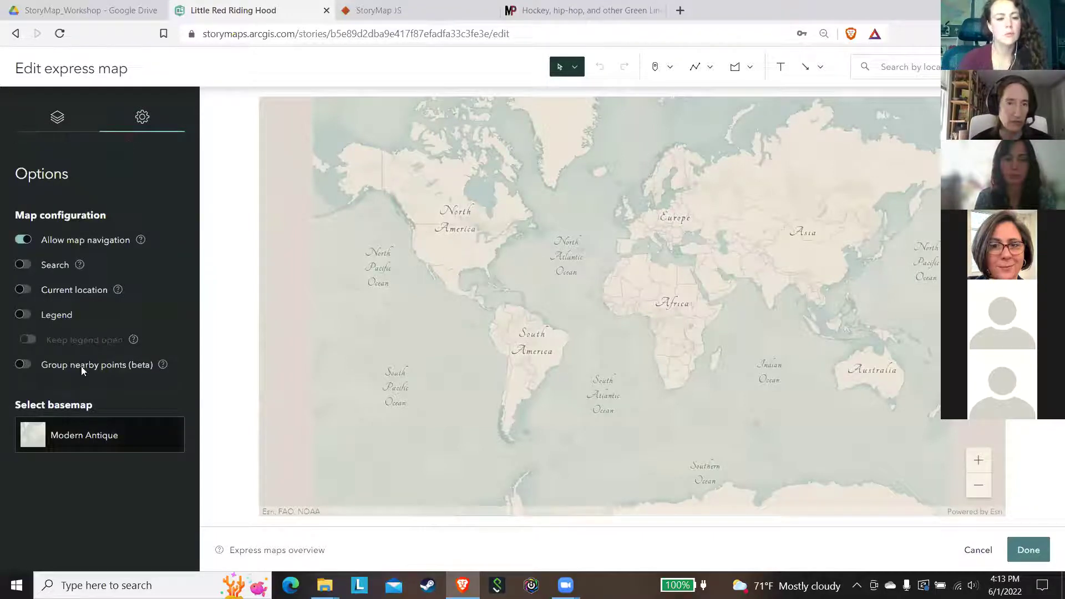
click(82, 450)
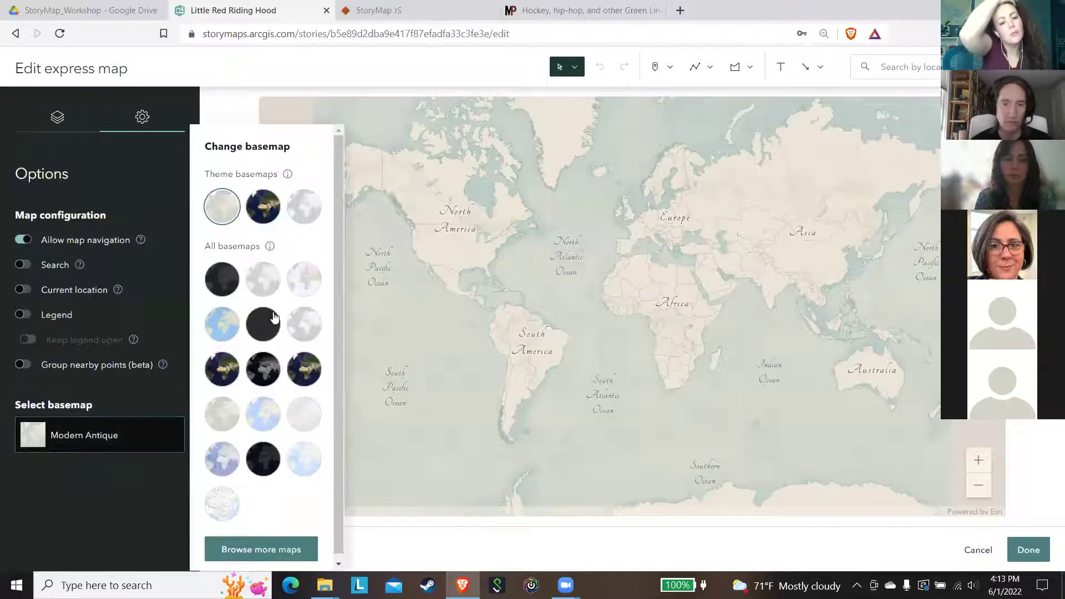
click(227, 467)
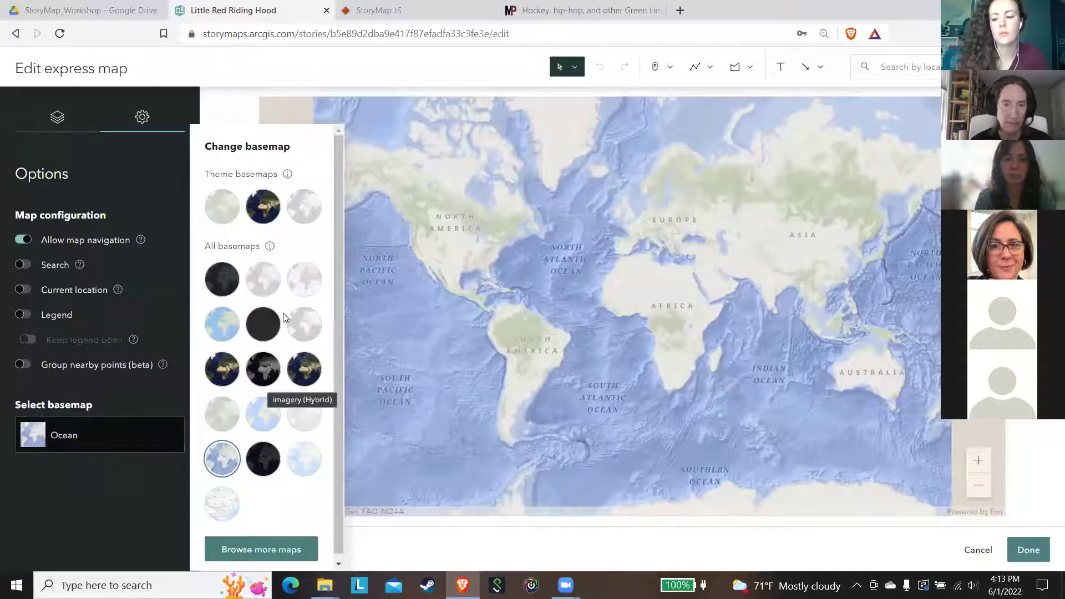
click(219, 420)
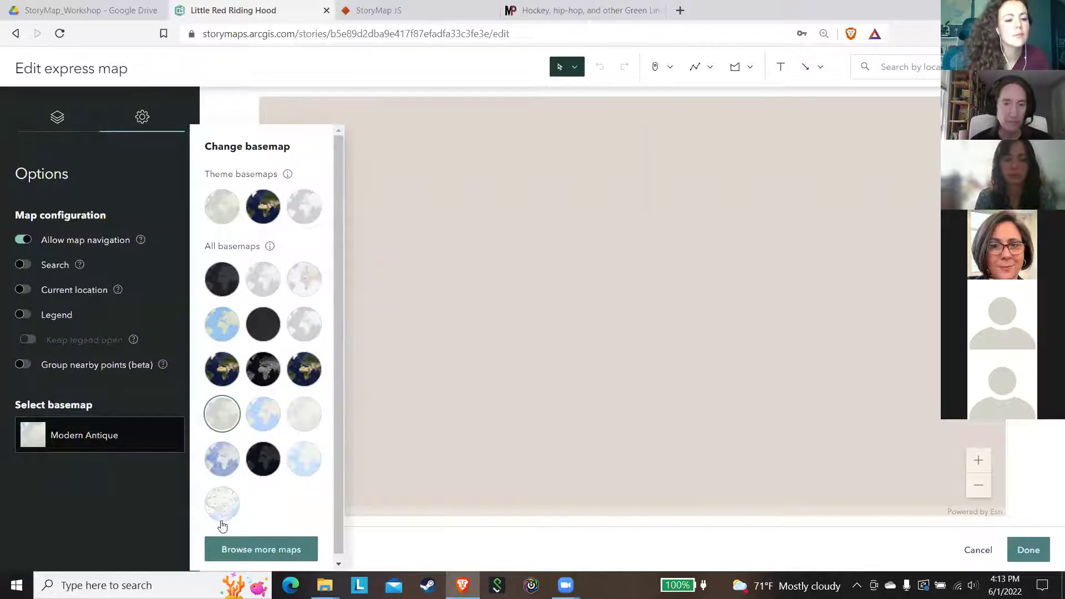
click(72, 497)
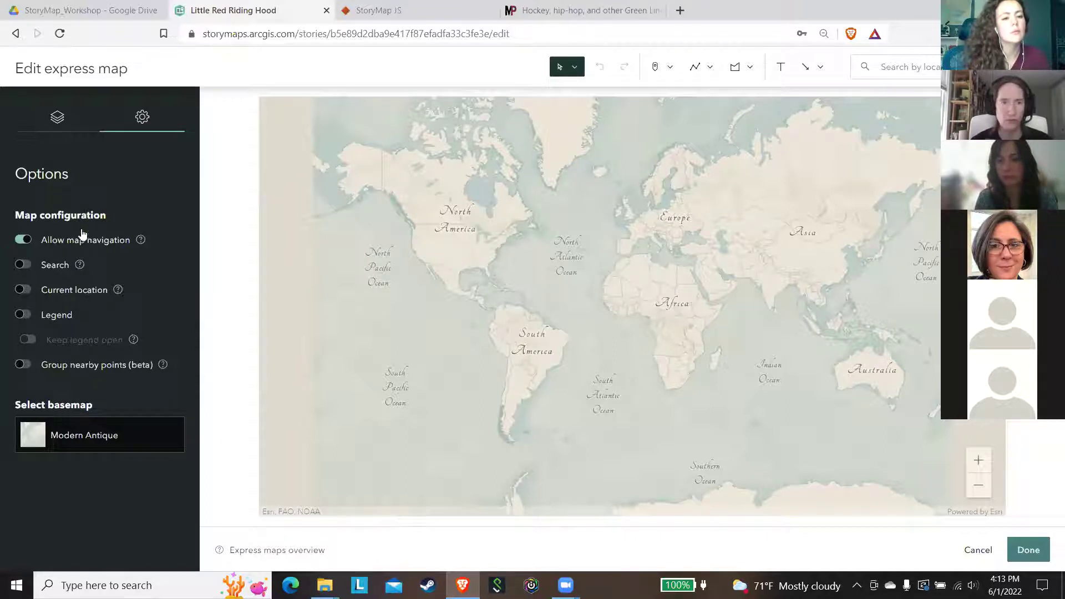
click(61, 125)
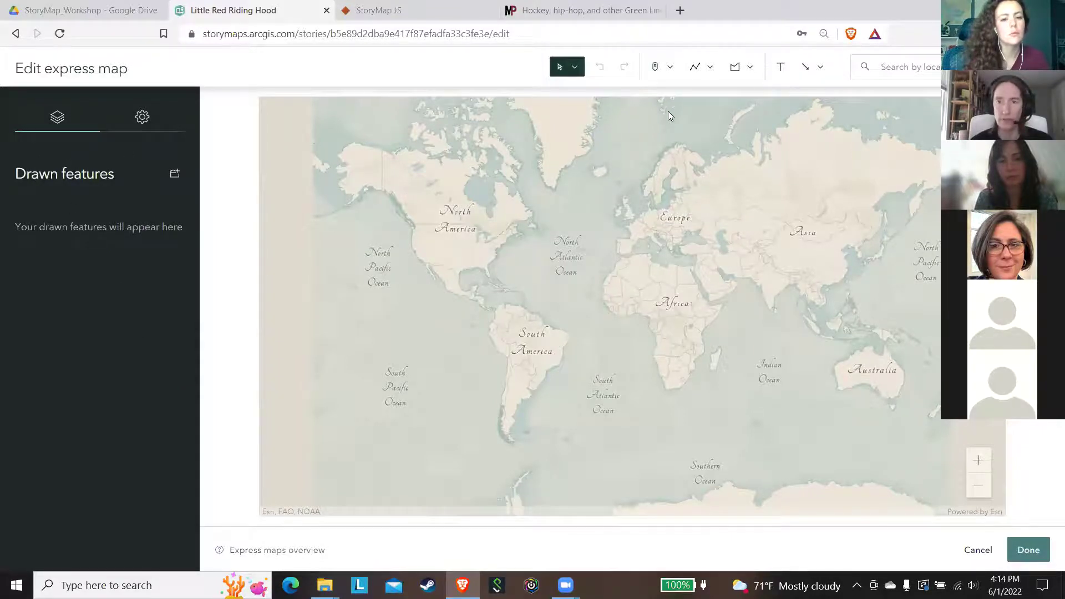
Zoom the express map in from the world view to central Germany, around Bad Hersfeld, Fulda and Meiningen.
click(978, 460)
click(977, 459)
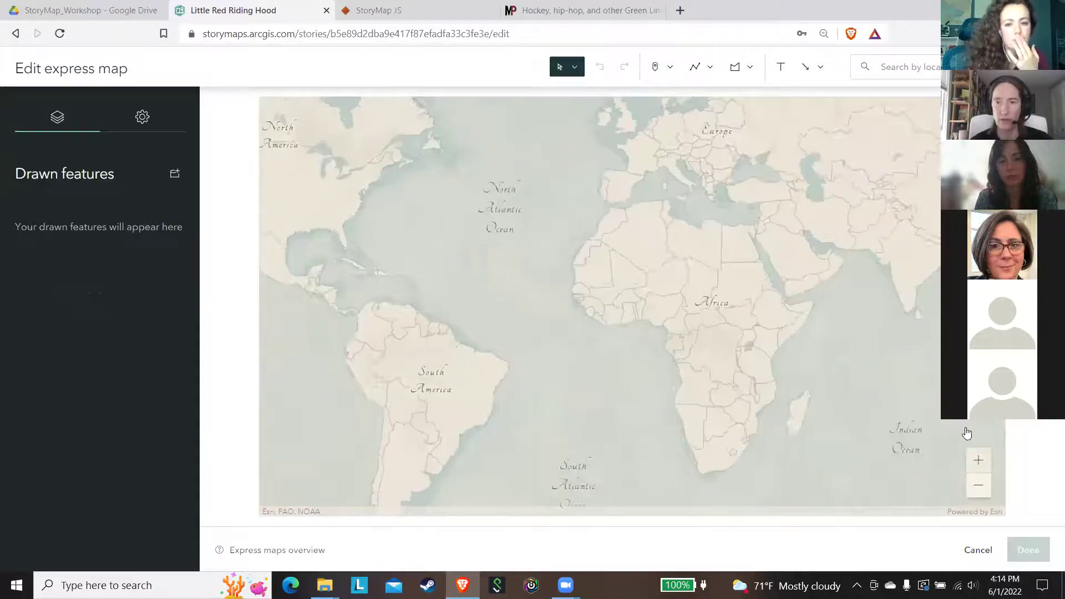
click(978, 460)
drag(790, 162, 629, 489)
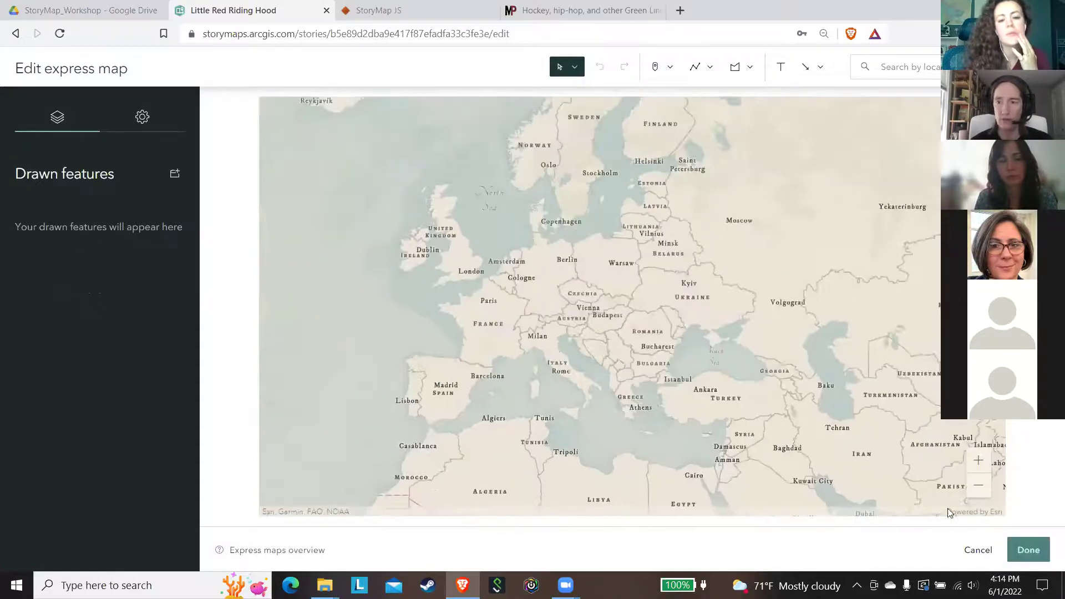
click(977, 459)
click(978, 459)
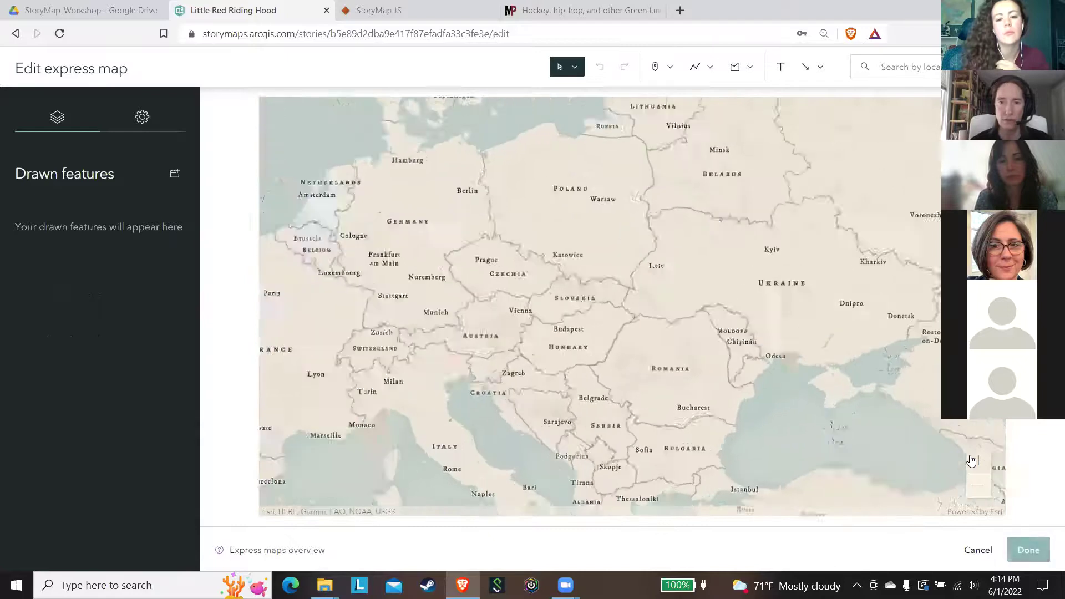
click(977, 460)
drag(406, 452, 706, 520)
drag(752, 230, 825, 455)
drag(432, 501, 692, 395)
click(981, 460)
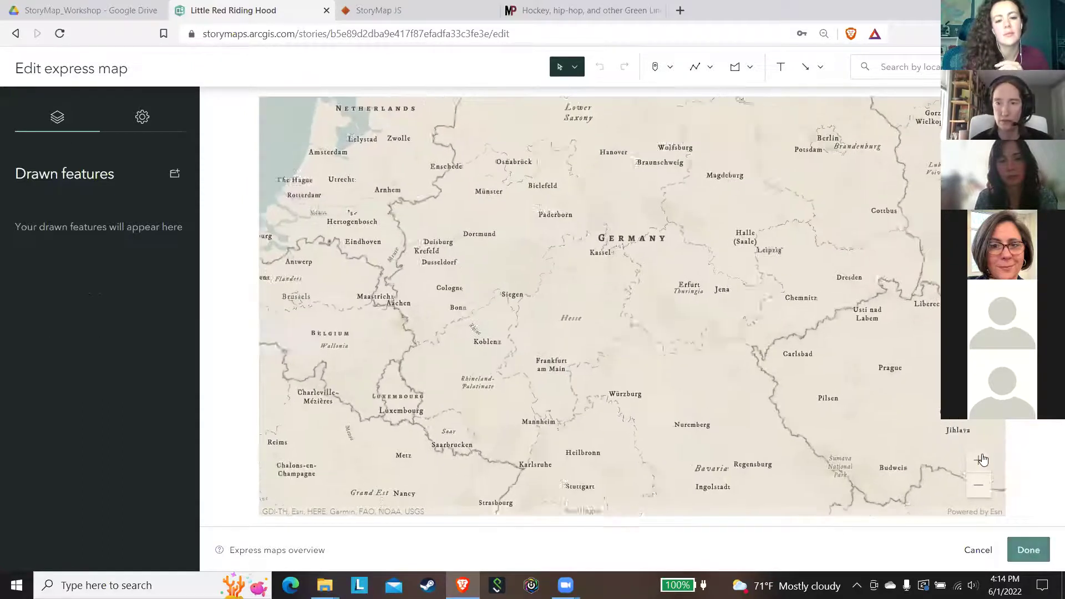
click(981, 460)
click(980, 460)
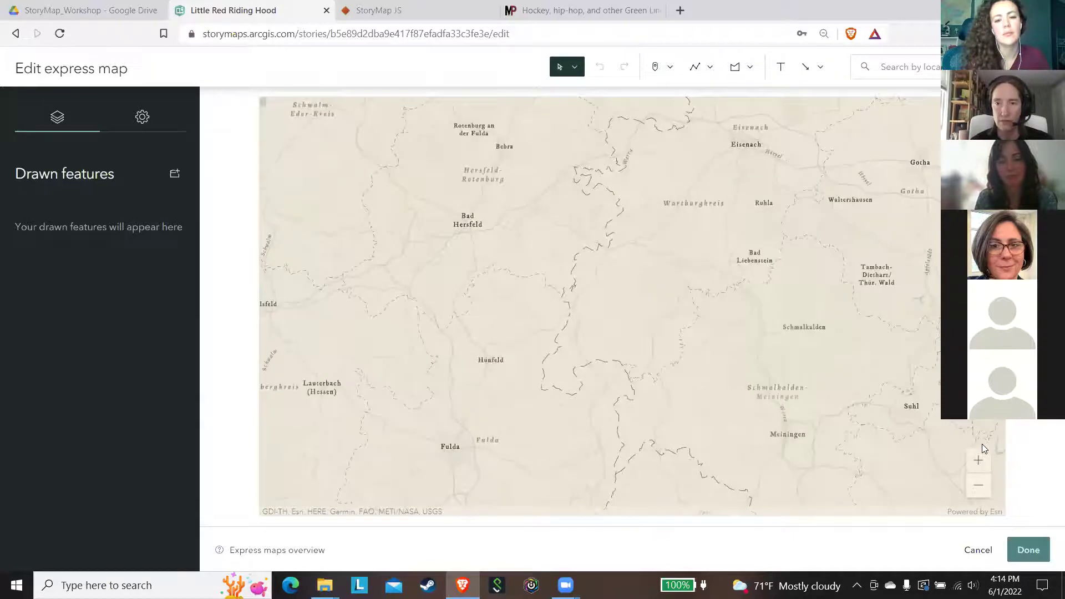
Add a map point named "Little Red Riding Hood's House" northwest of Meiningen, keeping the default red pin style.
drag(845, 372, 642, 316)
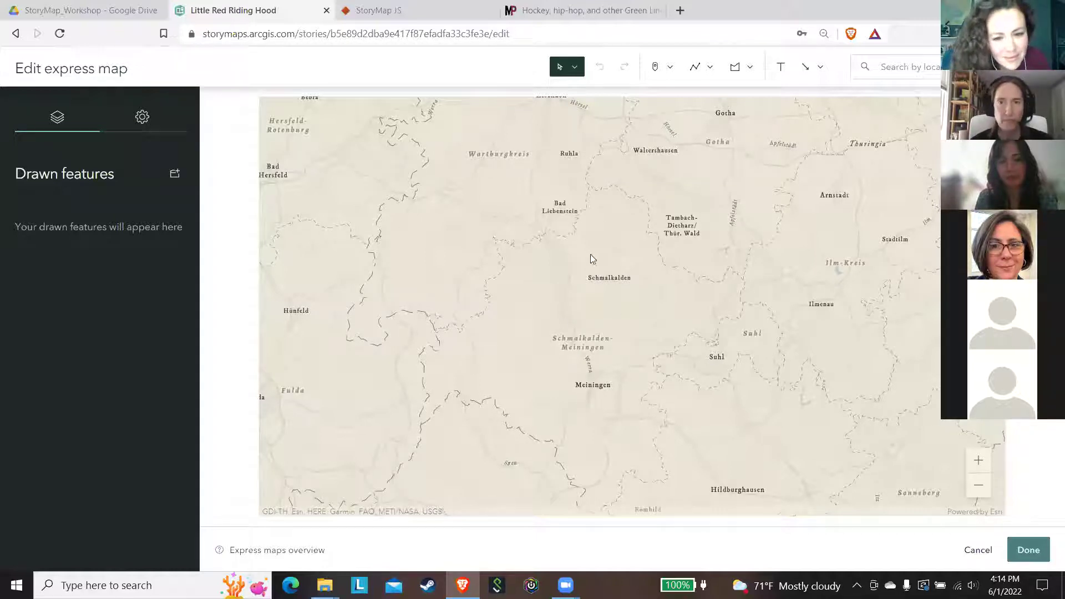
mouse_move(655, 67)
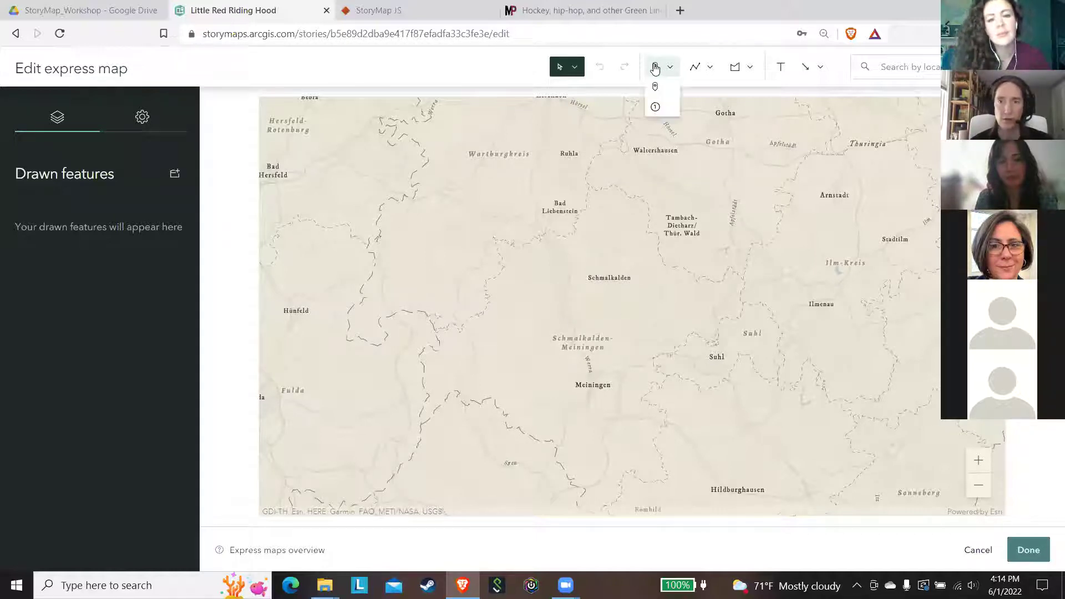
click(655, 90)
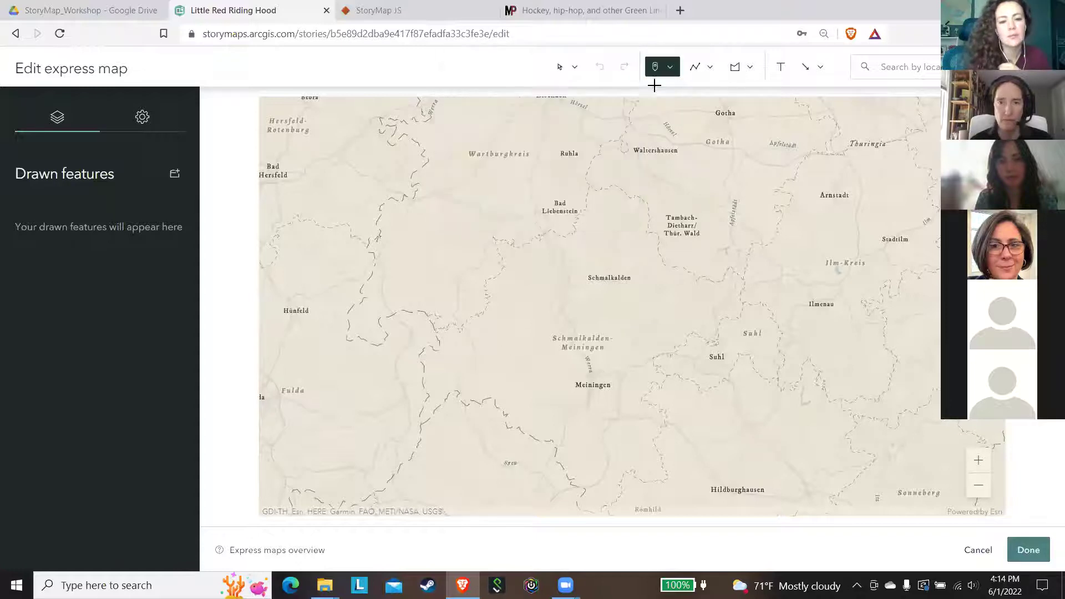
click(520, 343)
text(Little Red Riding Hood's House)
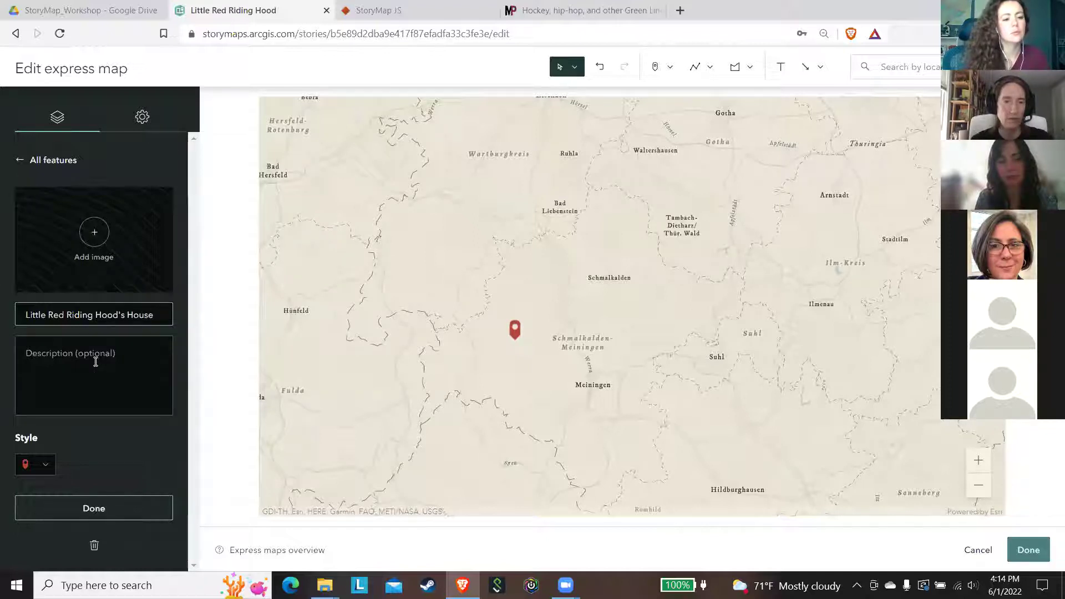
click(53, 466)
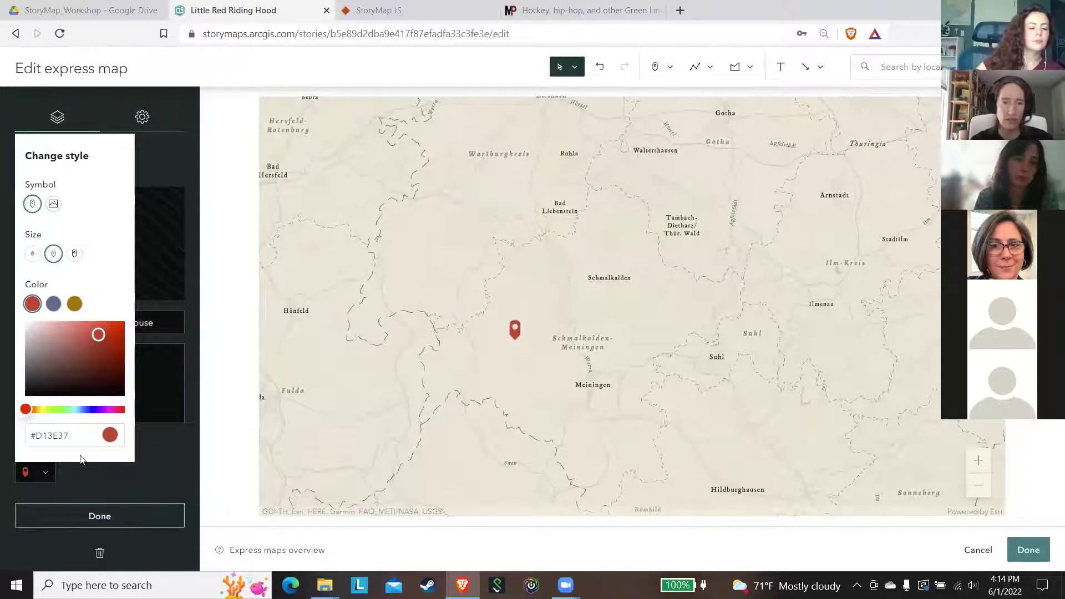
click(121, 516)
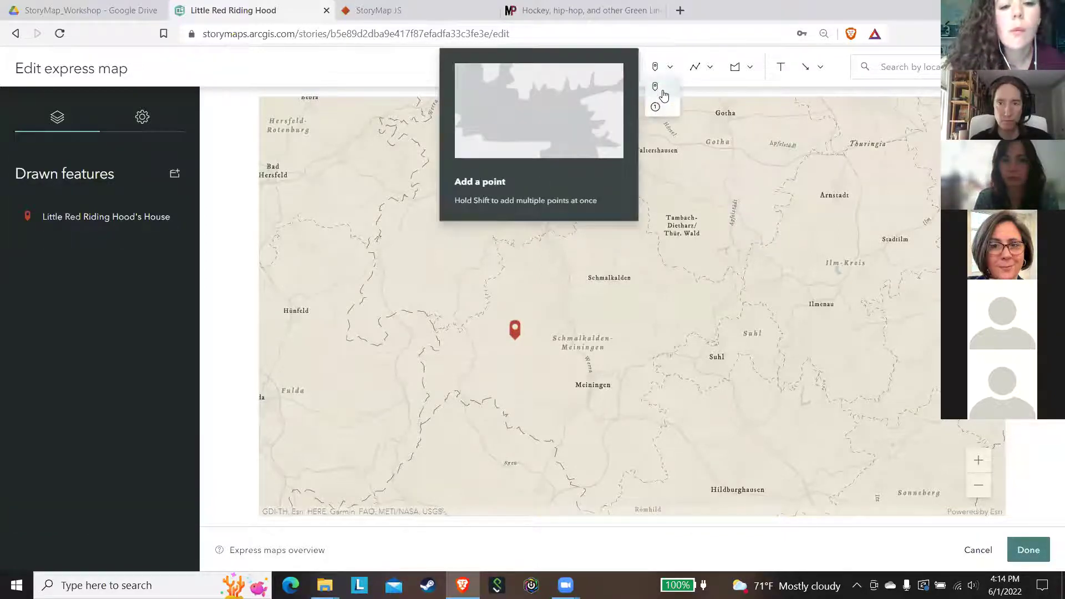
Add a second map point named "Grandma's house" just west of Schmalkalden.
click(657, 69)
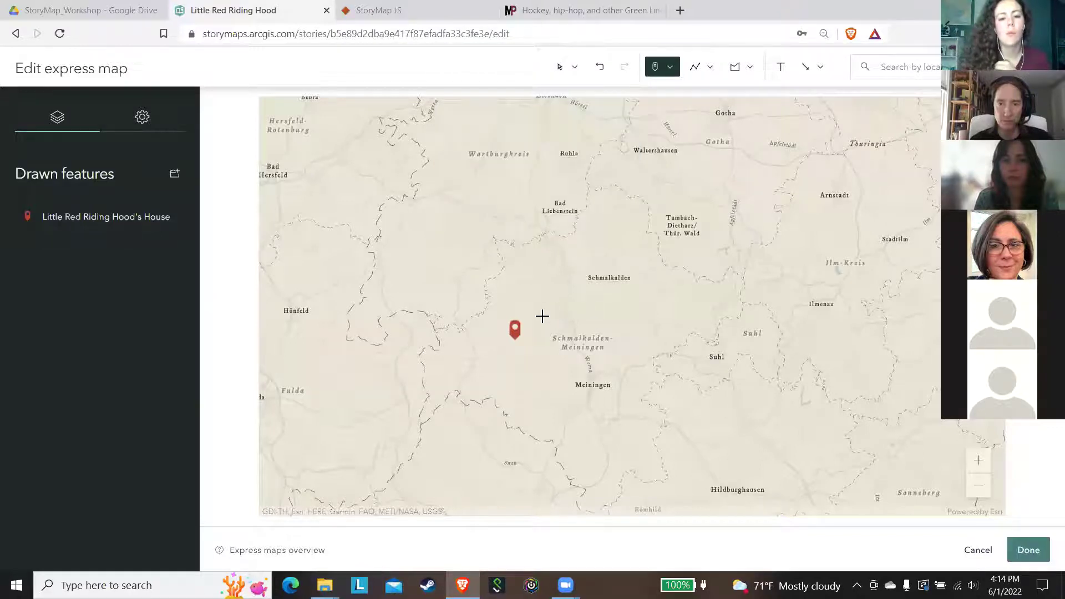
click(546, 284)
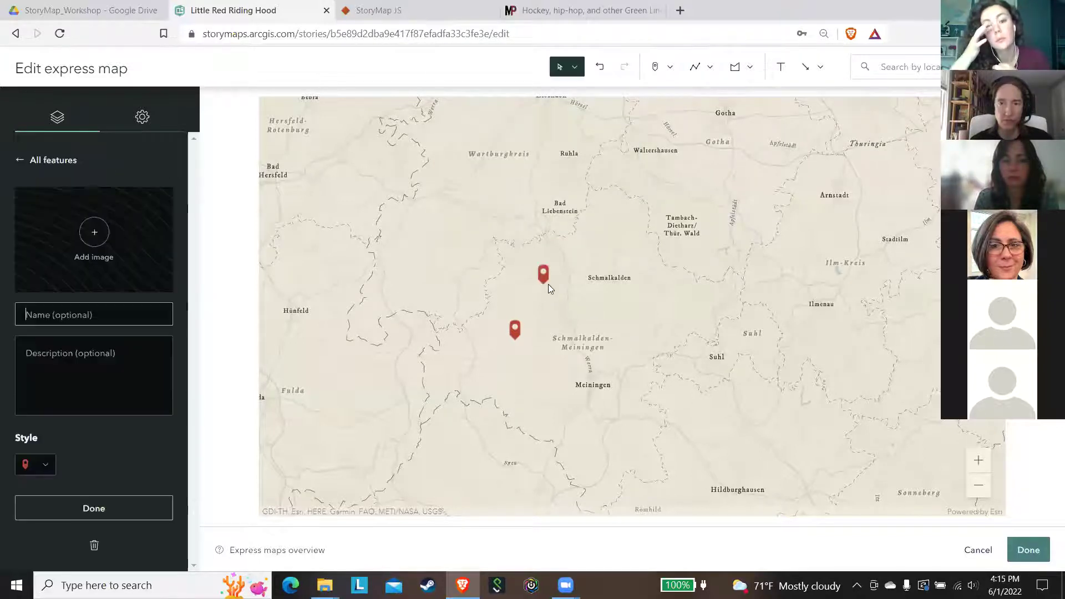
text(Grandma's house)
click(98, 506)
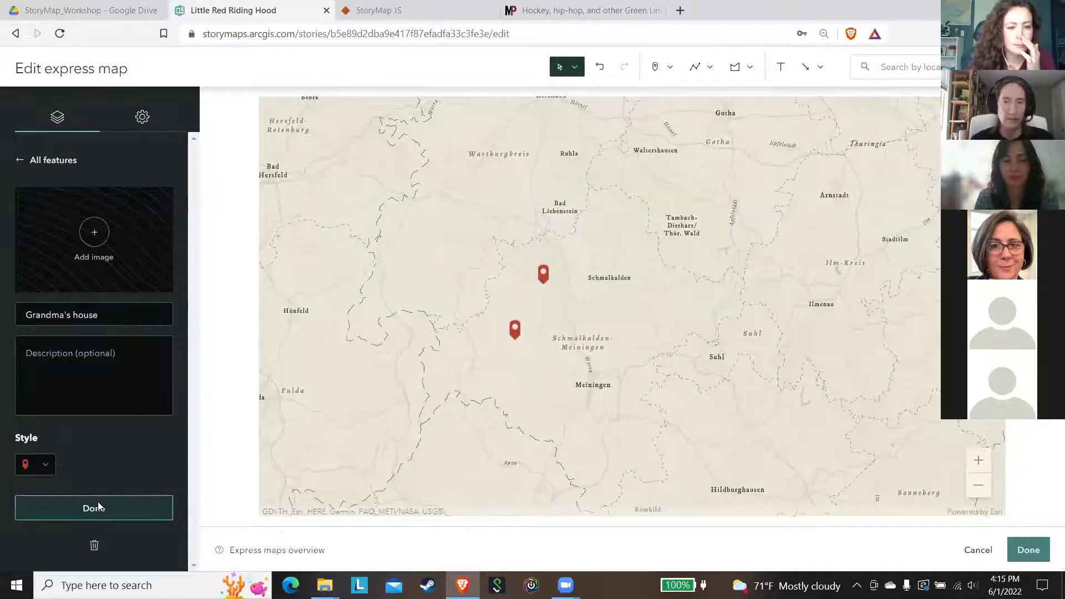
Draw an arrow from Little Red Riding Hood's House to Grandma's house.
click(713, 71)
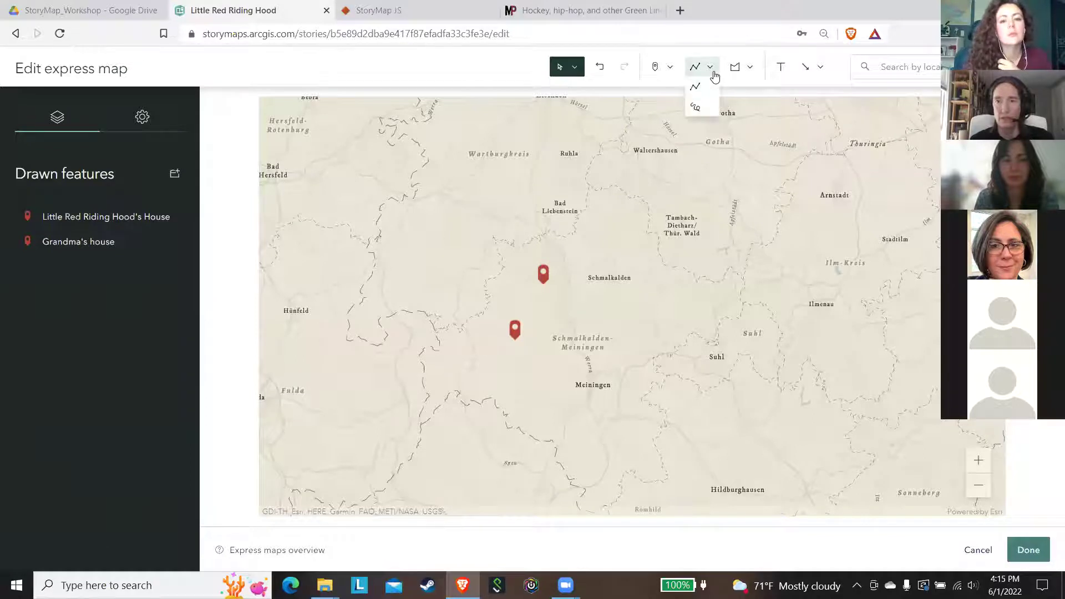
click(808, 73)
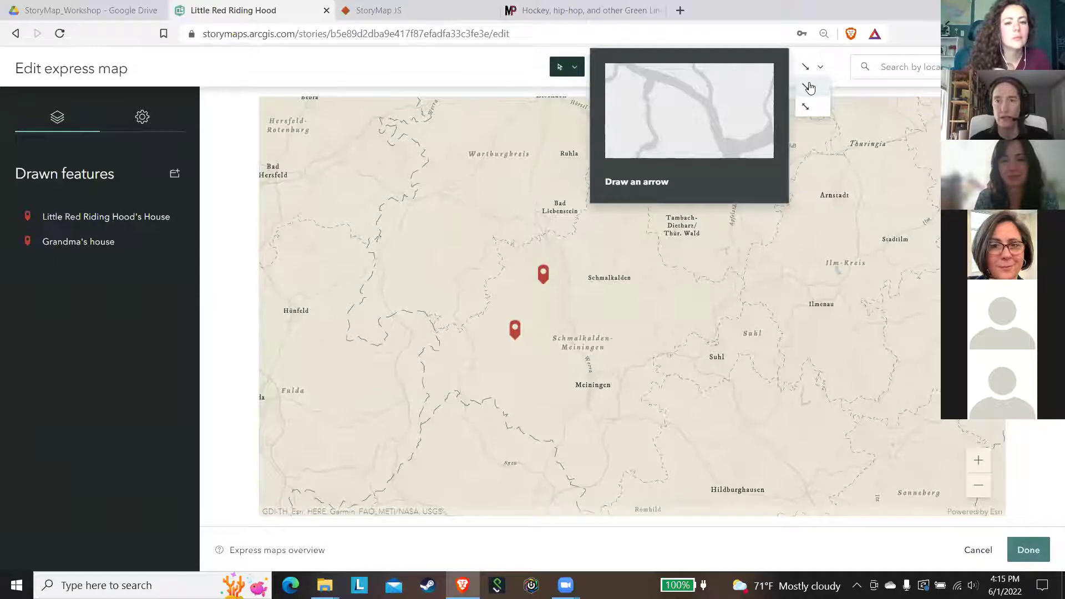
click(808, 87)
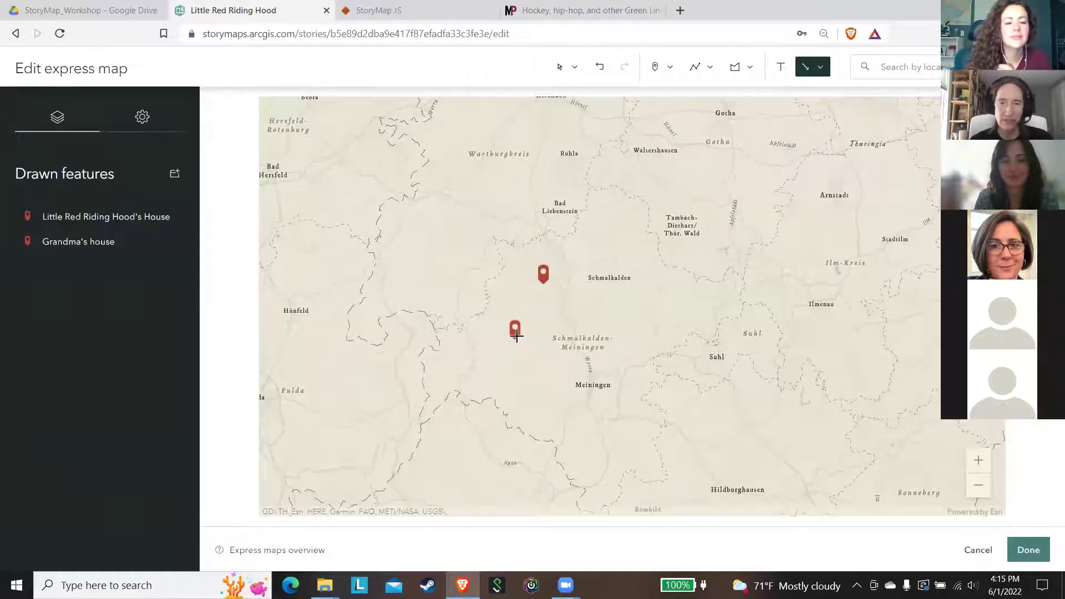
drag(517, 336, 543, 282)
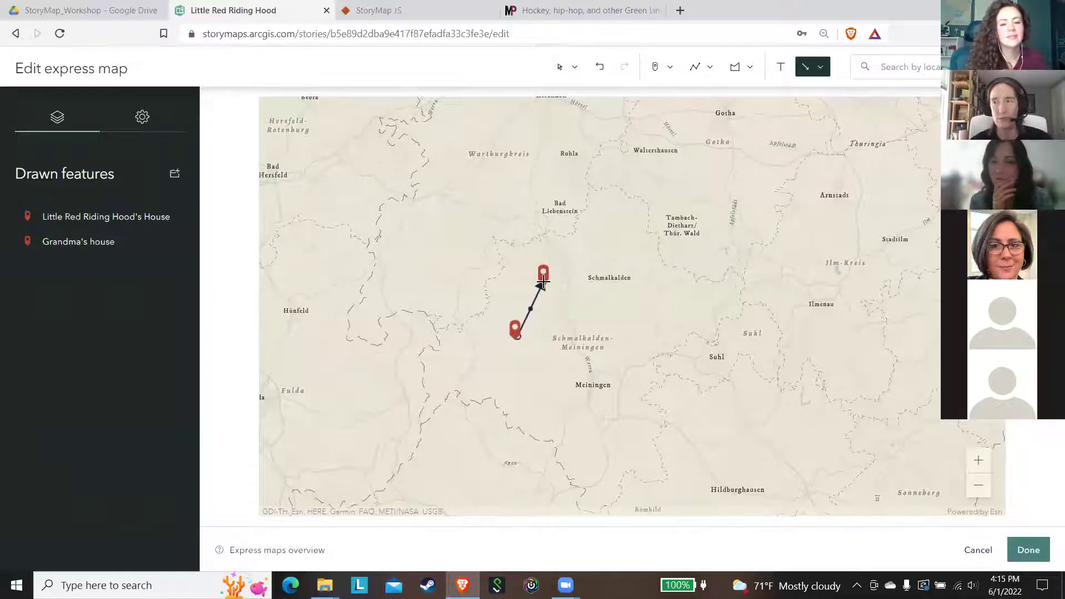
click(542, 283)
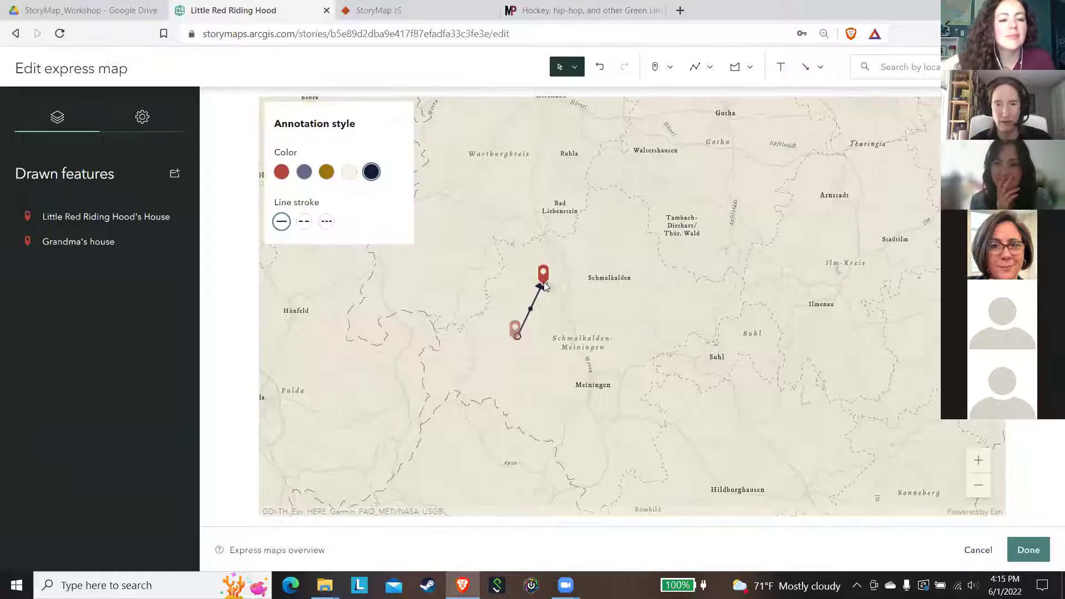
Bend the arrow between the two houses into a westward curve and give it a dashed line stroke.
drag(525, 306, 511, 294)
click(303, 223)
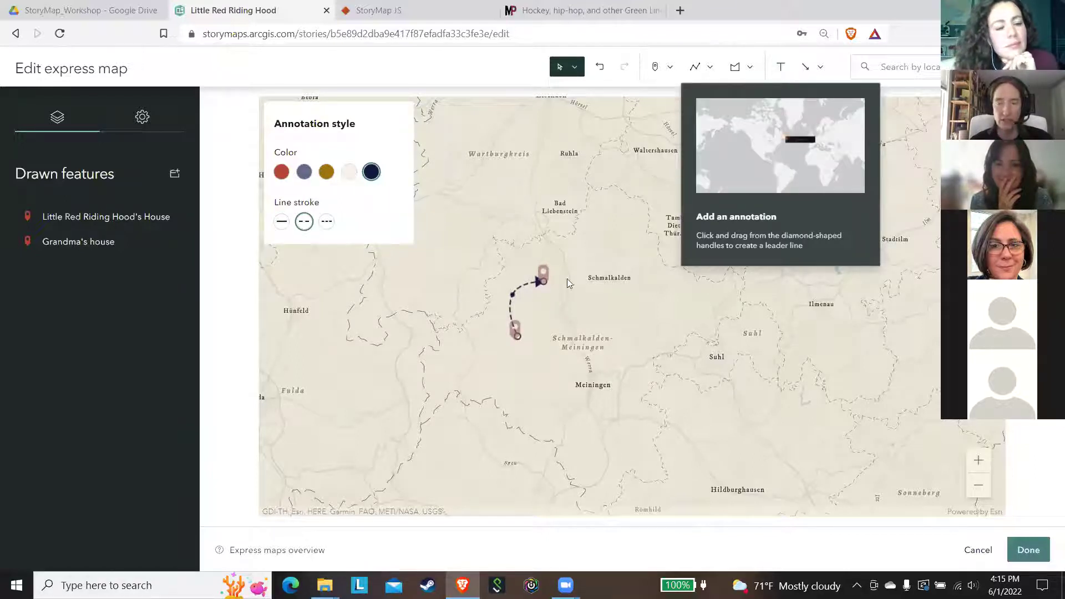
click(448, 216)
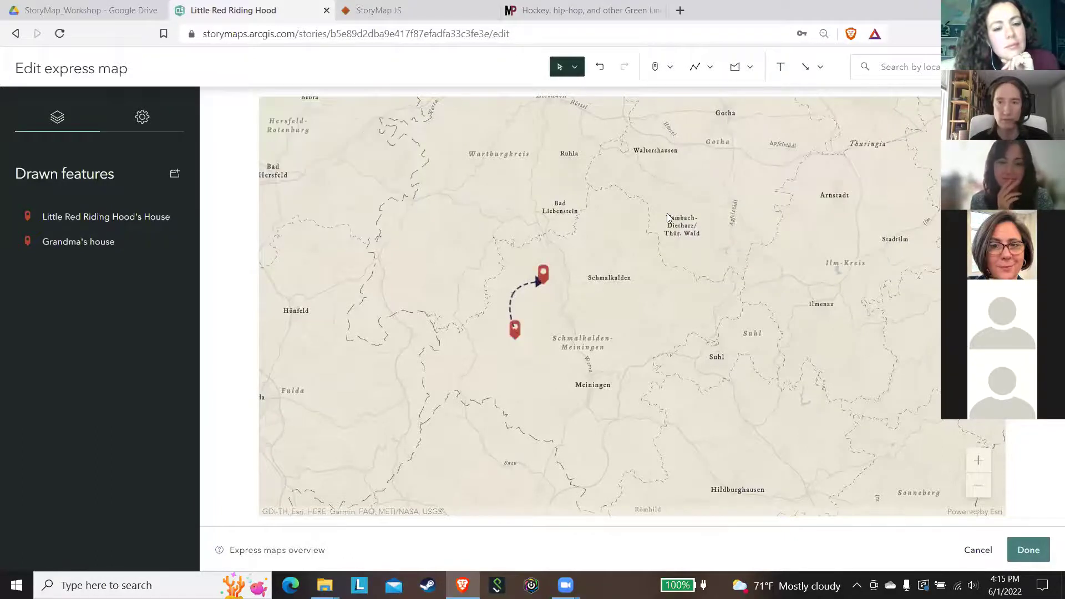
Draw a second, straight solid arrow across Schmalkalden, pointing southeast.
click(805, 68)
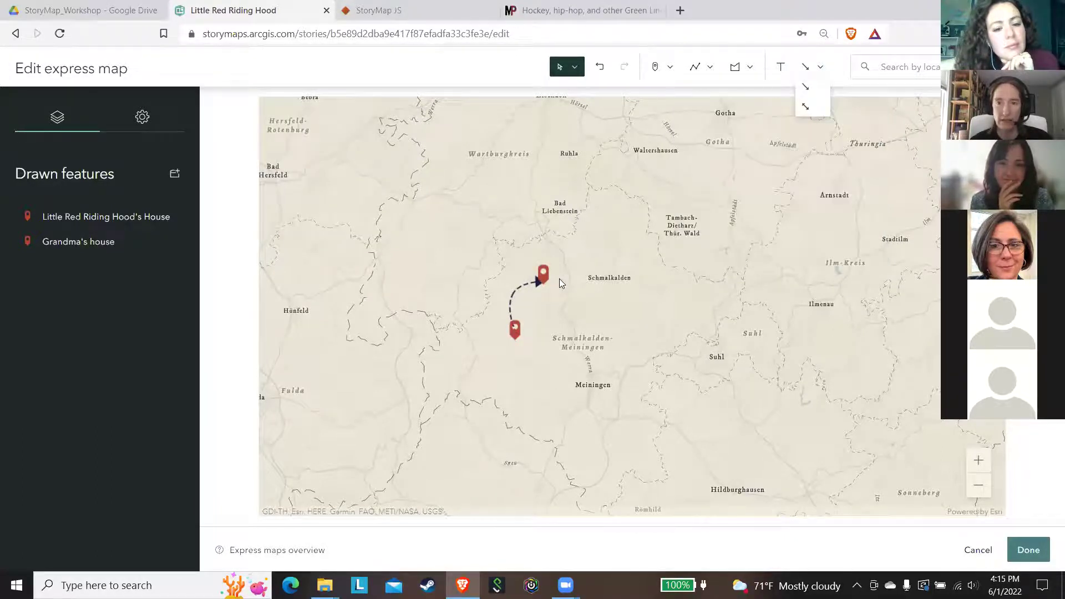
drag(557, 278, 607, 242)
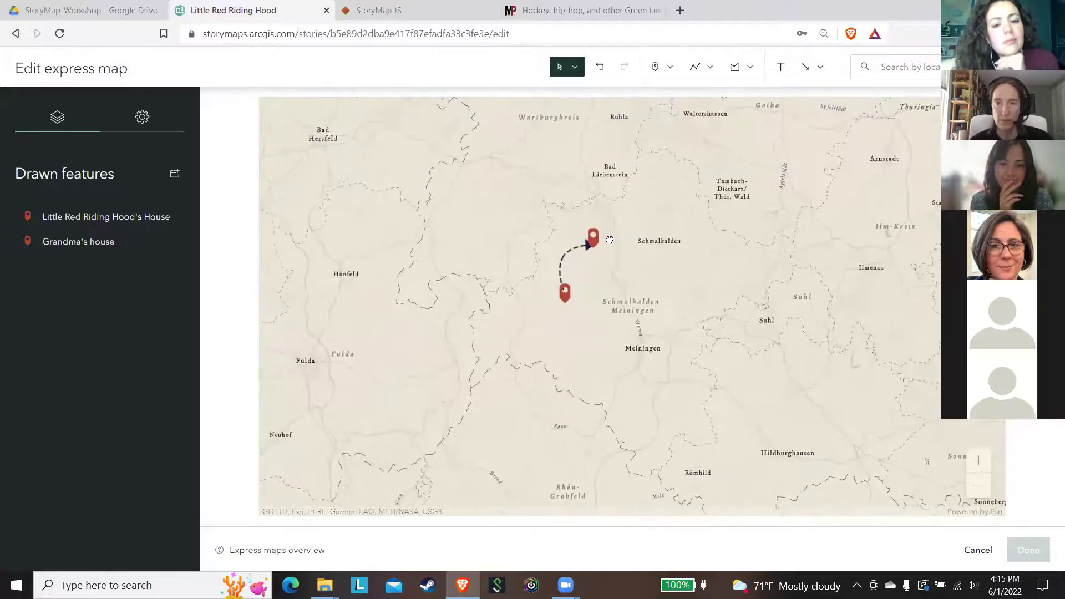
drag(687, 211, 673, 234)
click(805, 68)
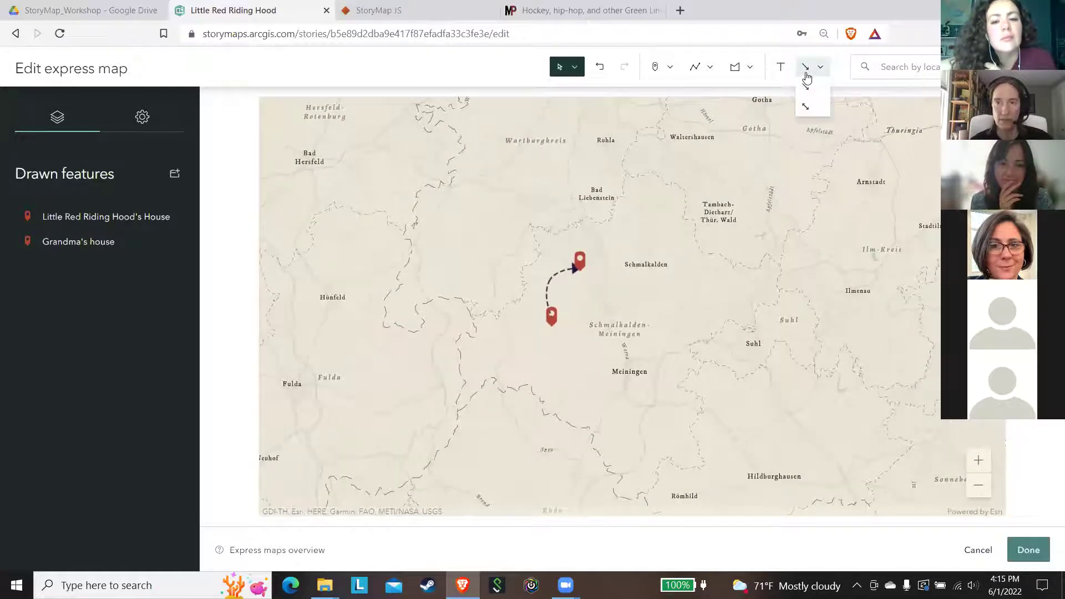
click(807, 90)
mouse_move(611, 257)
mouse_down()
mouse_move(620, 230)
mouse_move(632, 263)
mouse_move(686, 264)
mouse_up()
Add a text annotation reading "Important" beside the straight arrow near Schmalkalden.
click(774, 71)
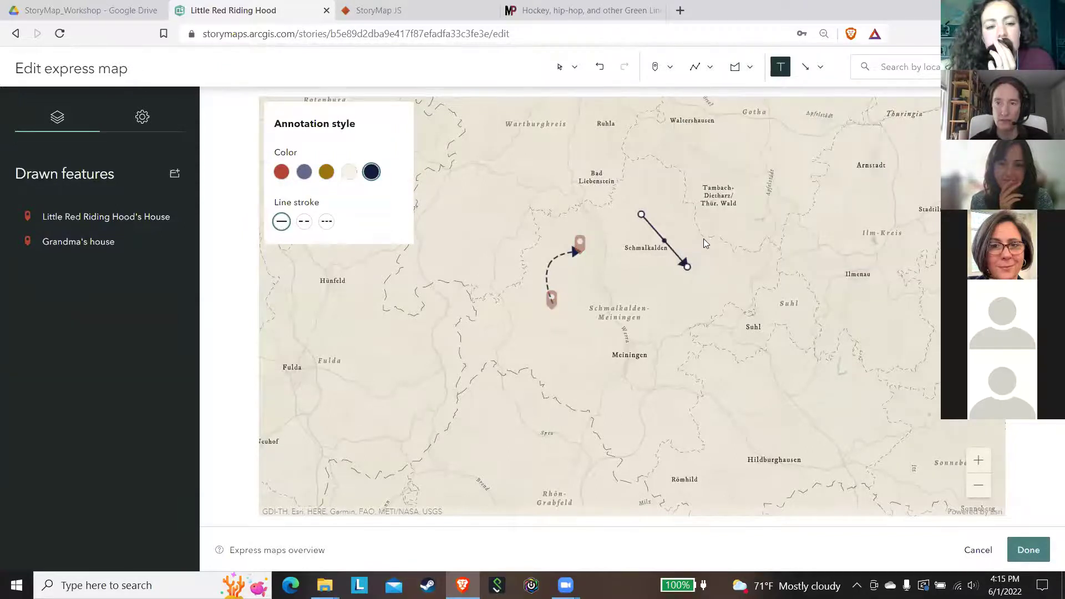
click(705, 244)
text(Important)
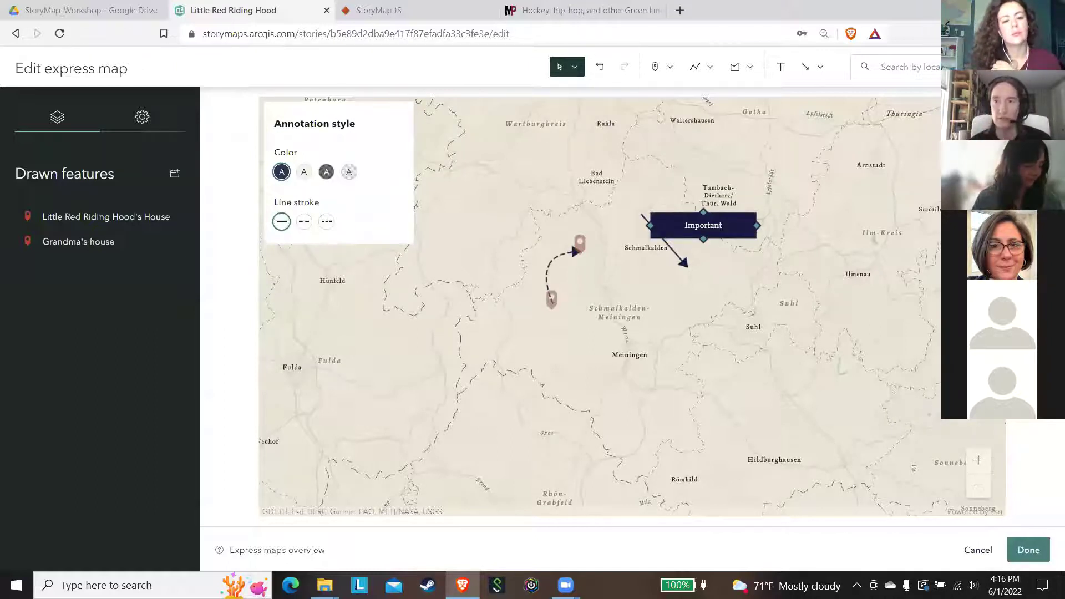
Finish the express map and write "The route to Grandma's" as the second slide's narrative text.
click(922, 68)
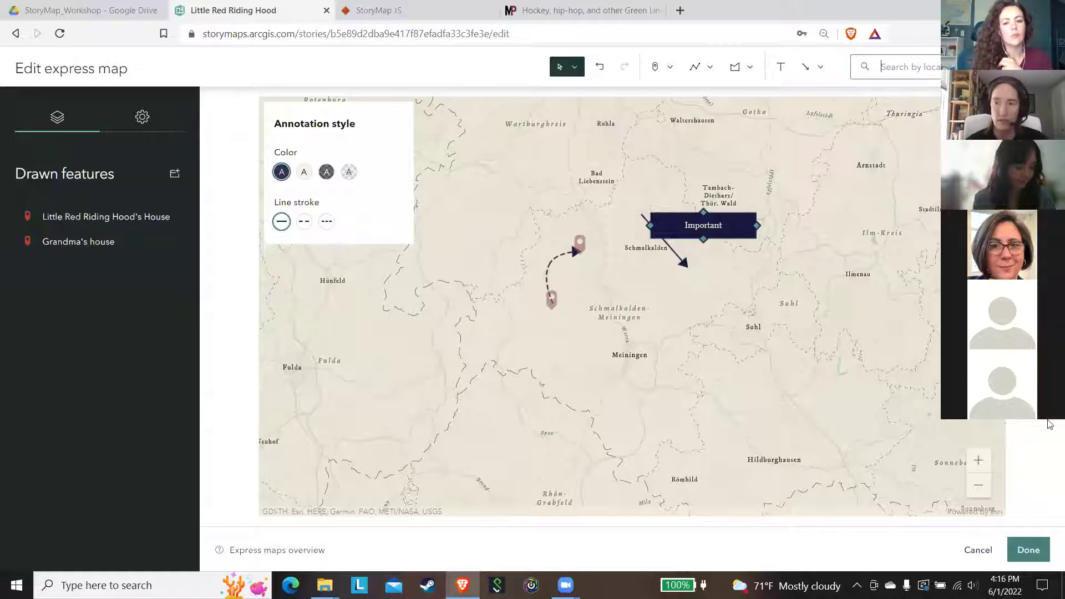
click(1017, 551)
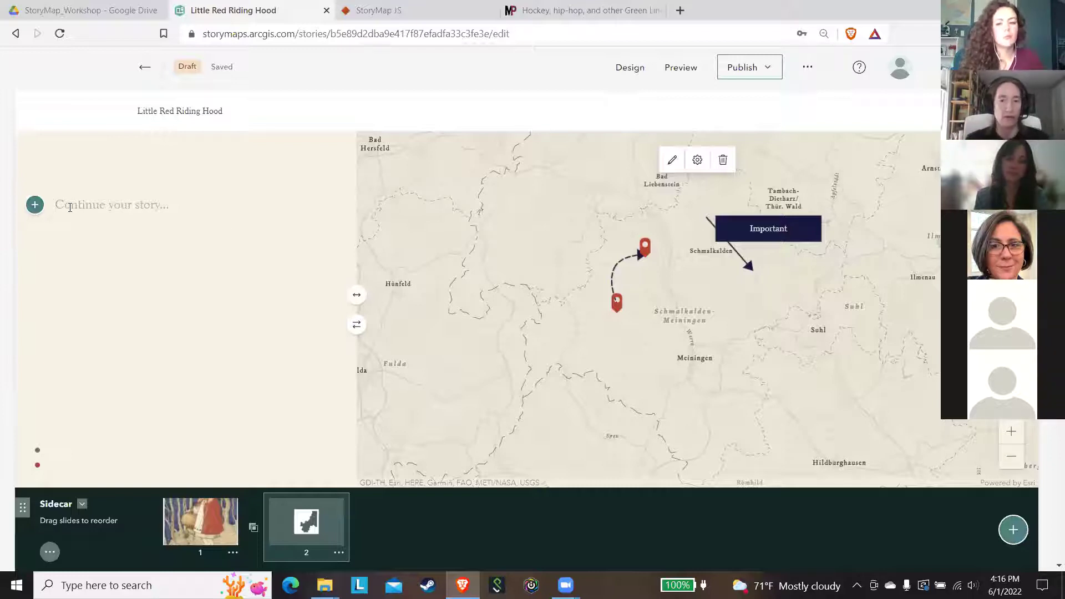
text(The route to Grandma's)
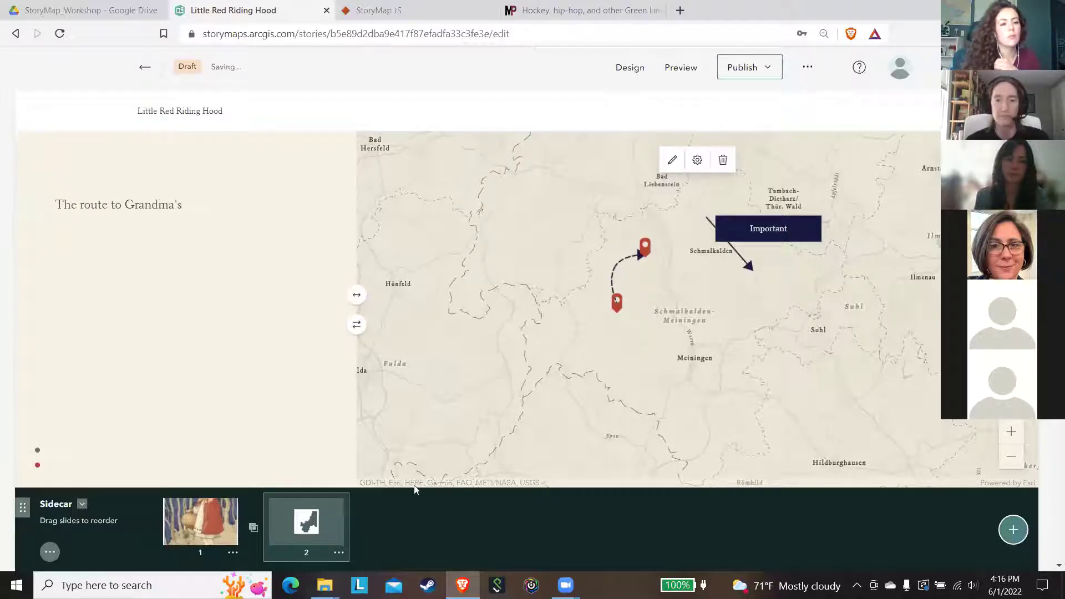
Add a third sidecar slide and open the map selection for its media.
click(1013, 530)
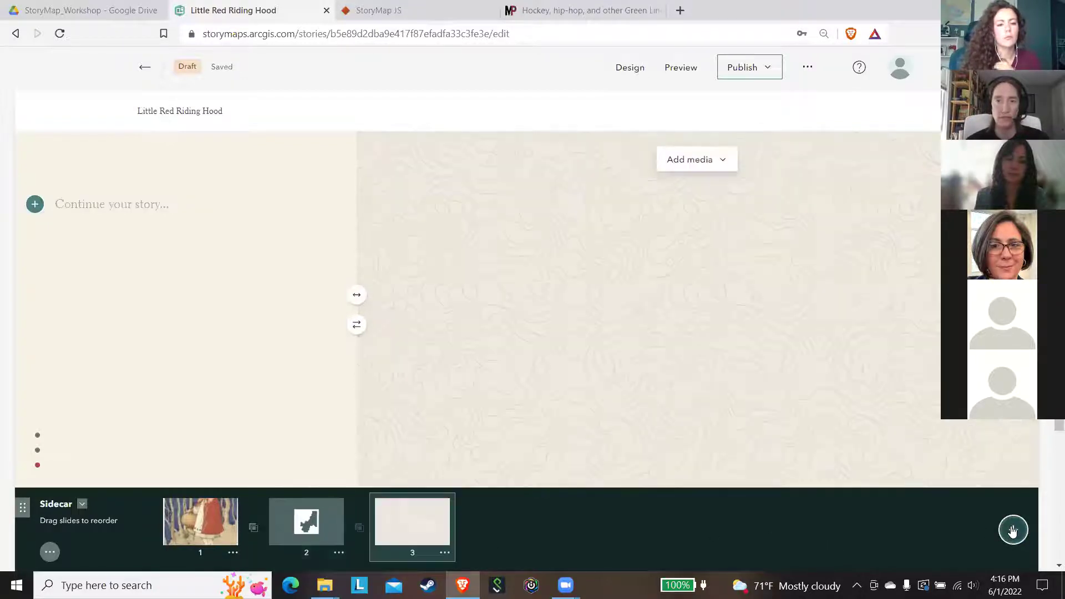
click(693, 163)
click(691, 222)
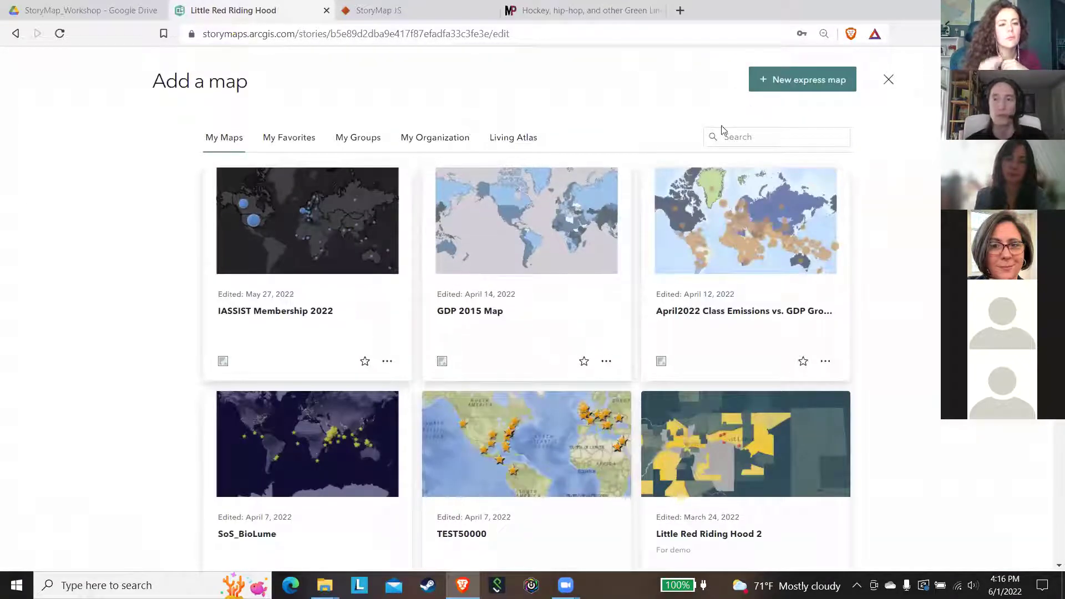
Browse the Living Atlas maps available for the United States.
click(507, 140)
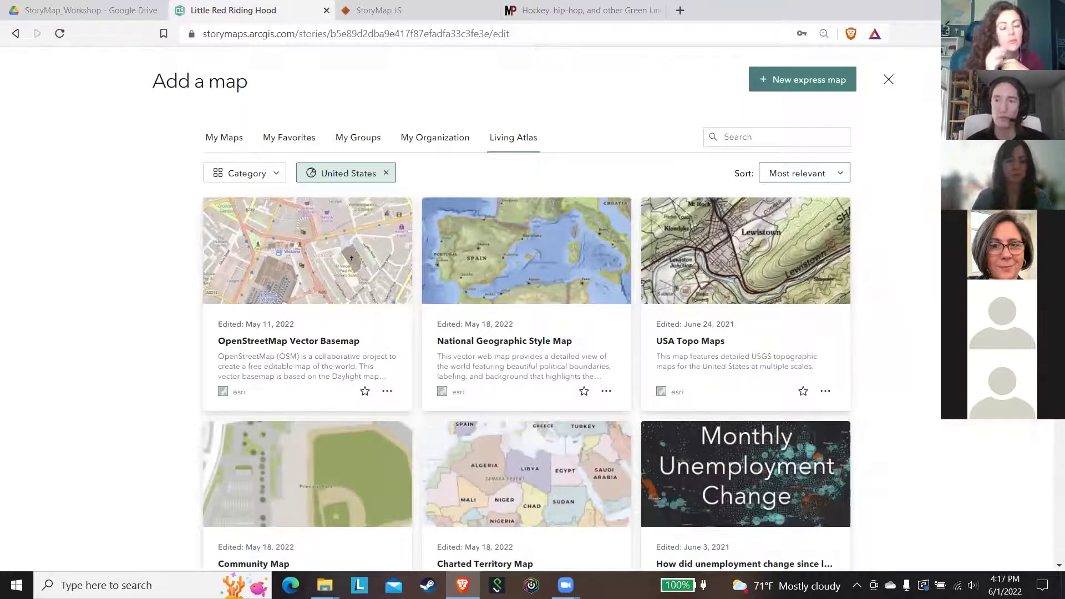
scroll(527, 307, down, 5)
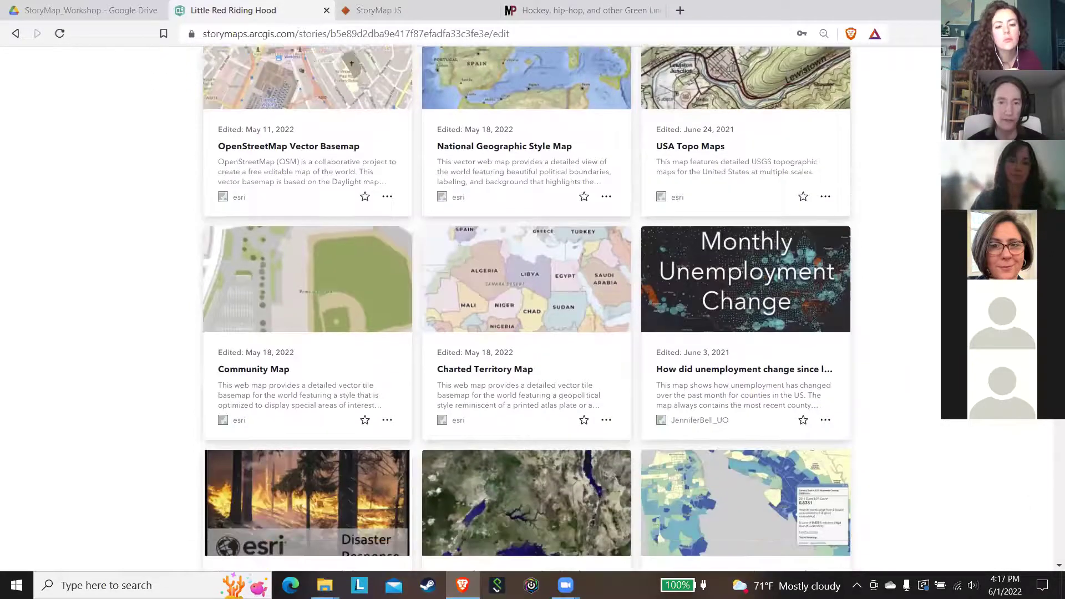
scroll(527, 307, down, 4)
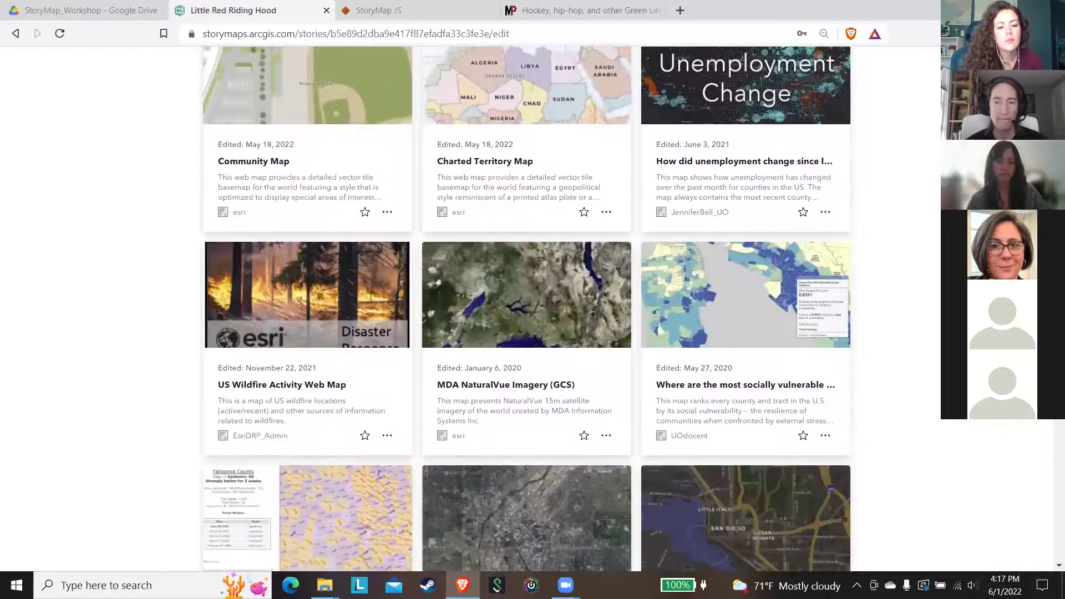
scroll(562, 126, down, 9)
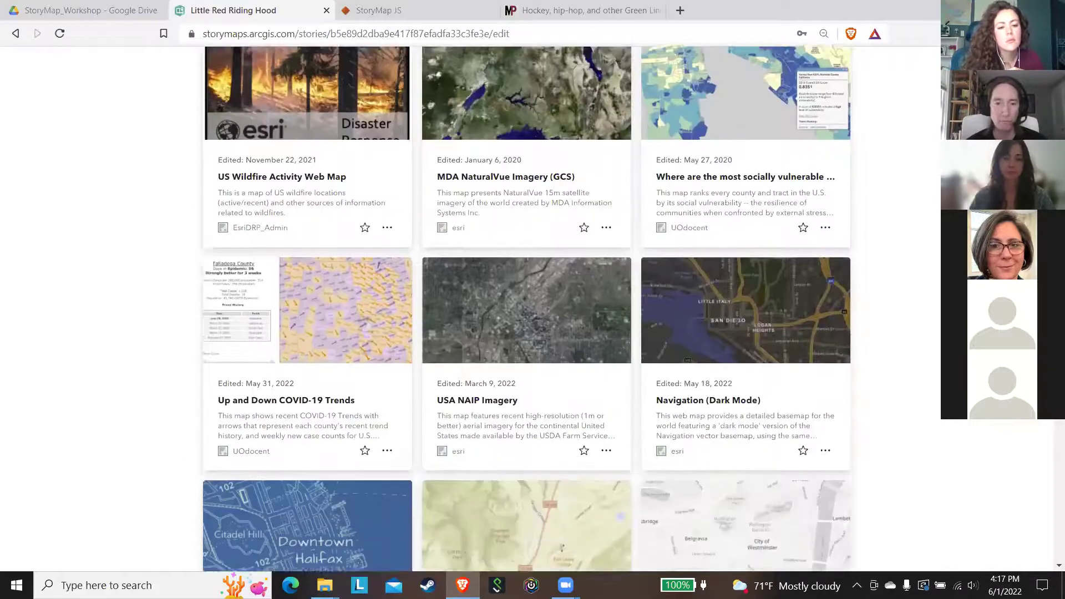
scroll(561, 127, up, 12)
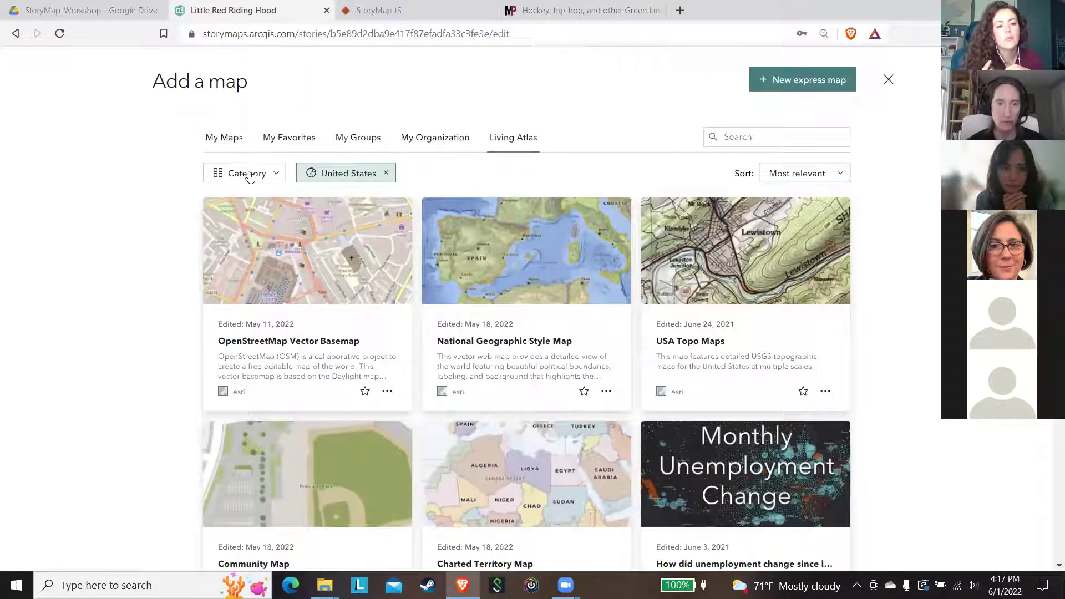
Filter the Living Atlas maps to the Environment category, look through them, and search for "forests".
click(249, 175)
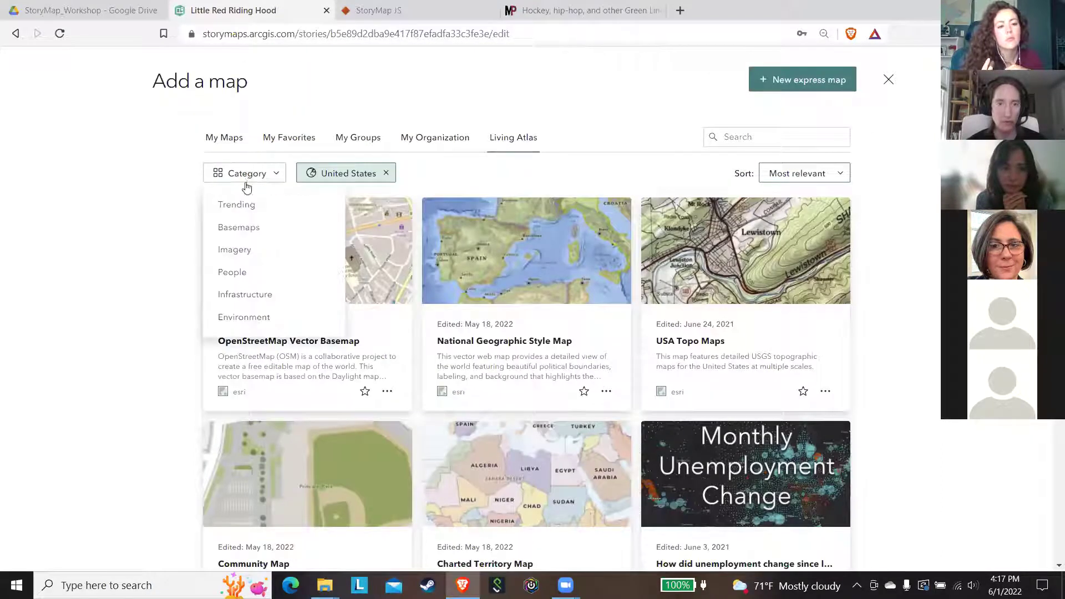
click(243, 318)
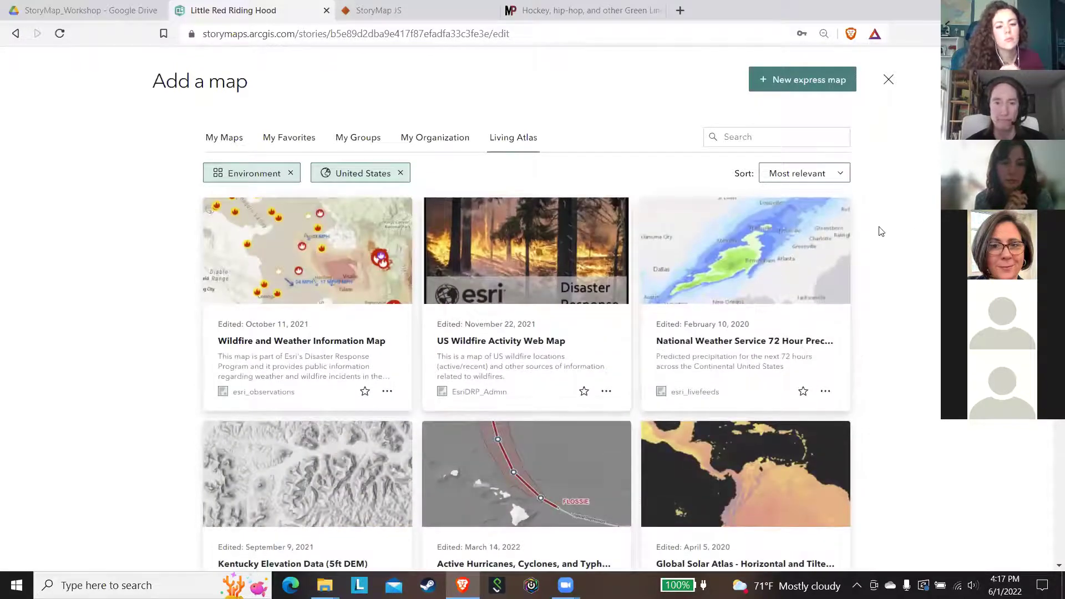
scroll(527, 308, down, 9)
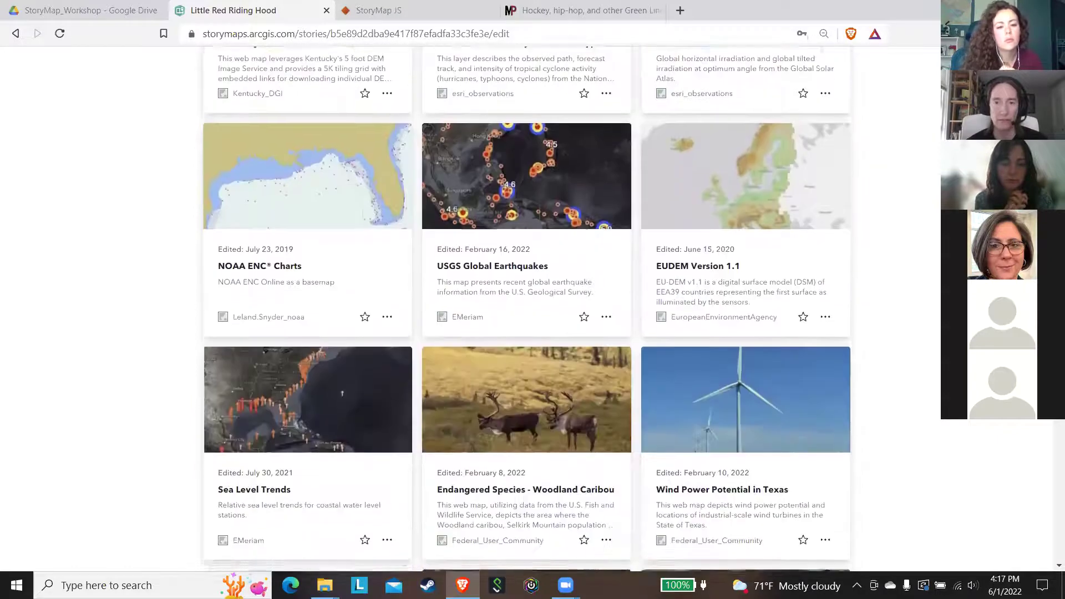
scroll(868, 159, up, 10)
click(793, 139)
text(forests)
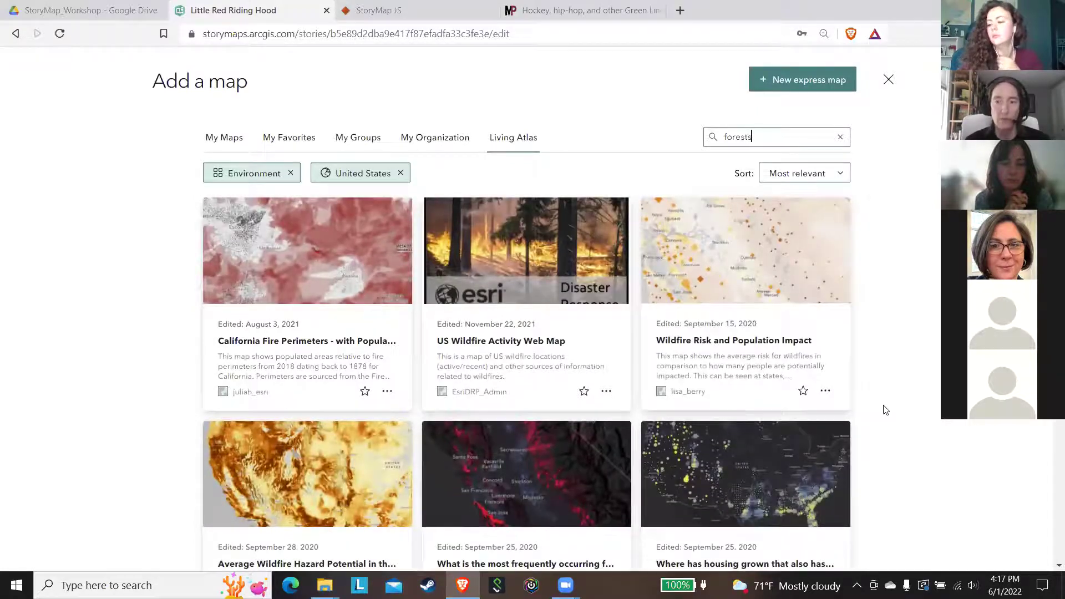
Look through the Living Atlas search results for forest maps of the United States.
scroll(527, 305, down, 5)
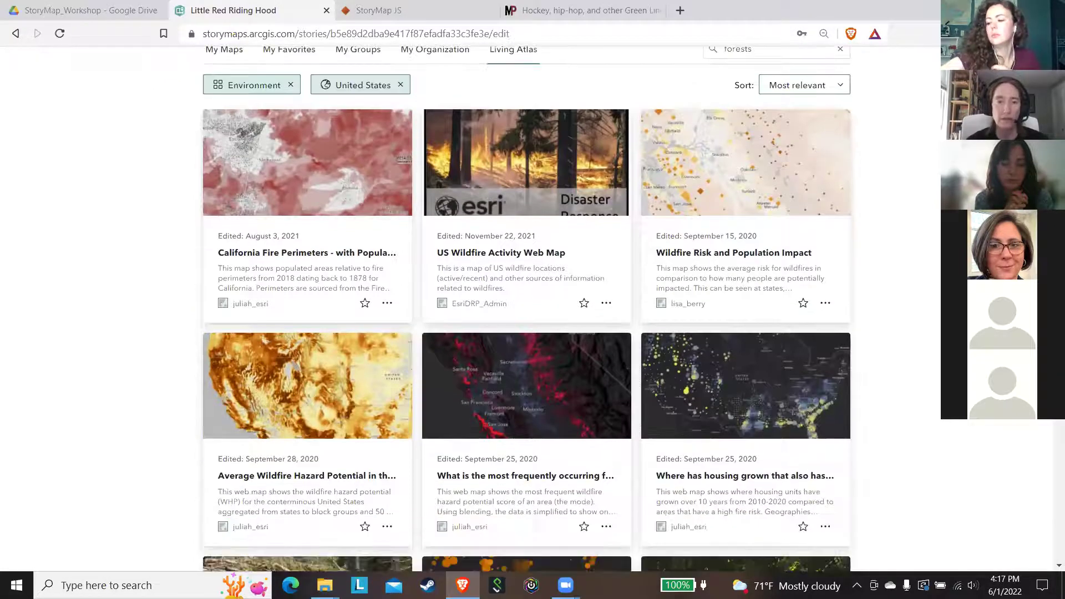
scroll(526, 305, down, 7)
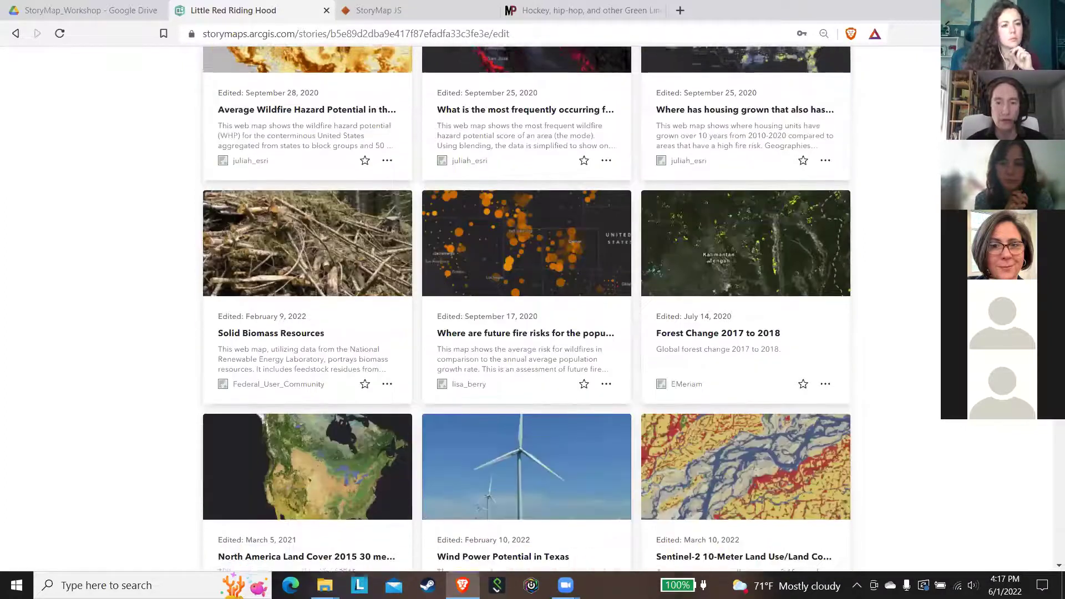
scroll(309, 238, down, 3)
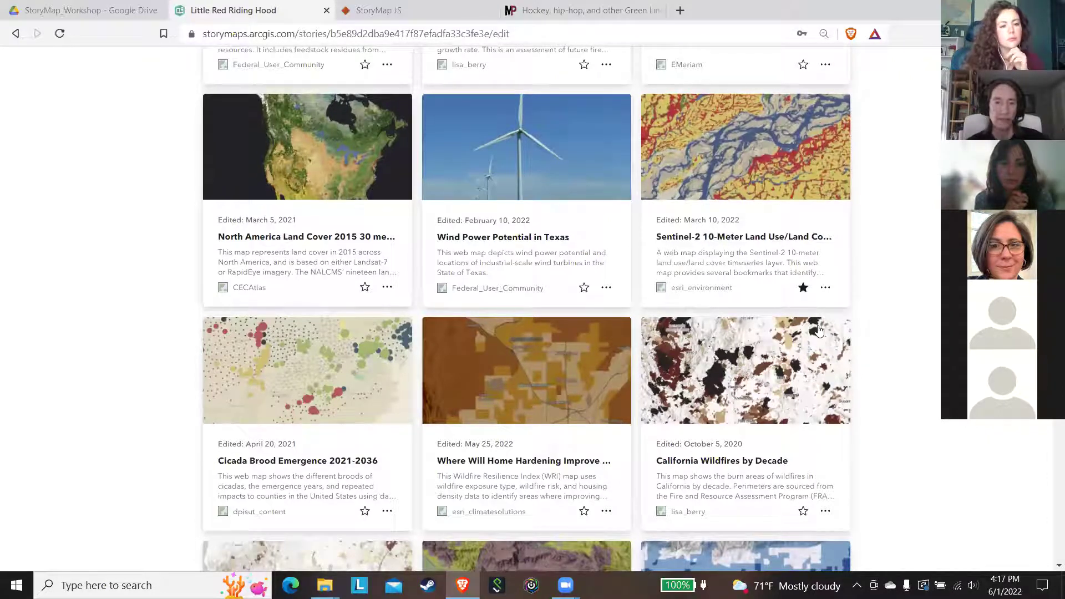
drag(1049, 310, 1049, 139)
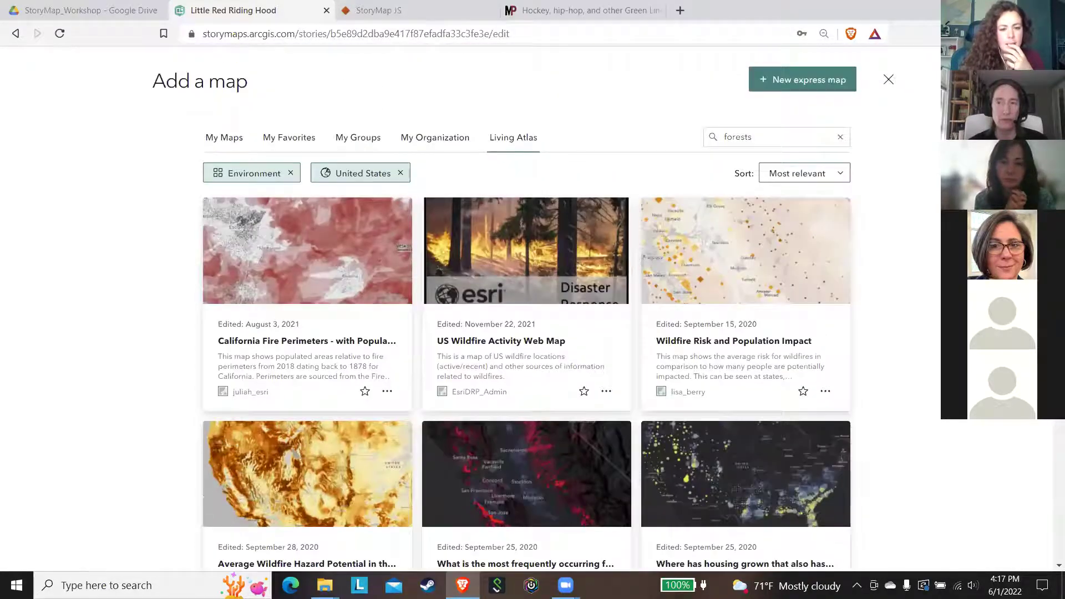
scroll(792, 126, down, 1)
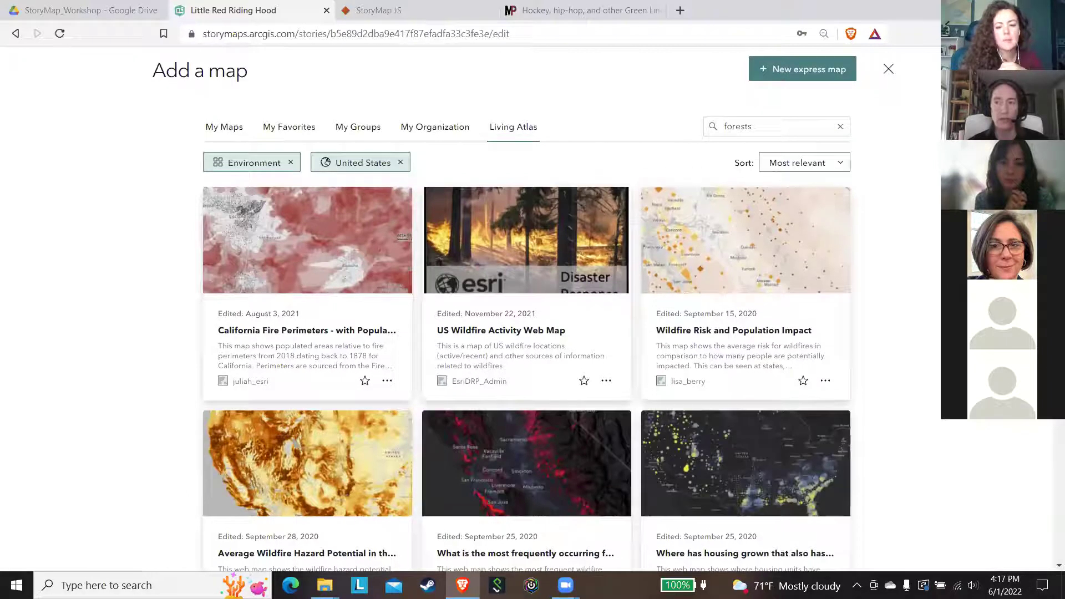
scroll(522, 311, down, 1)
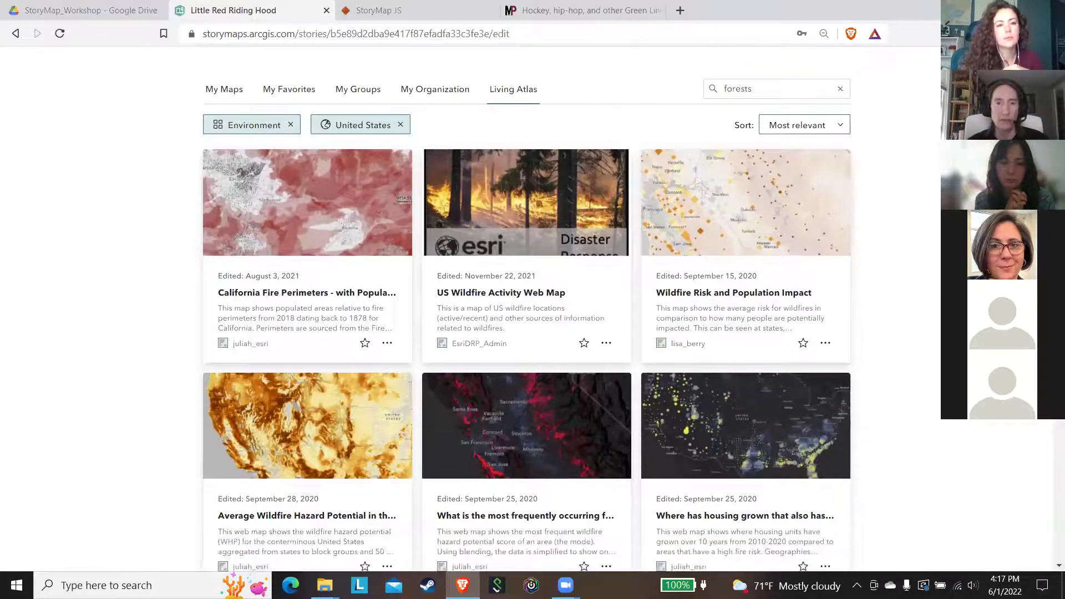
scroll(526, 310, down, 1)
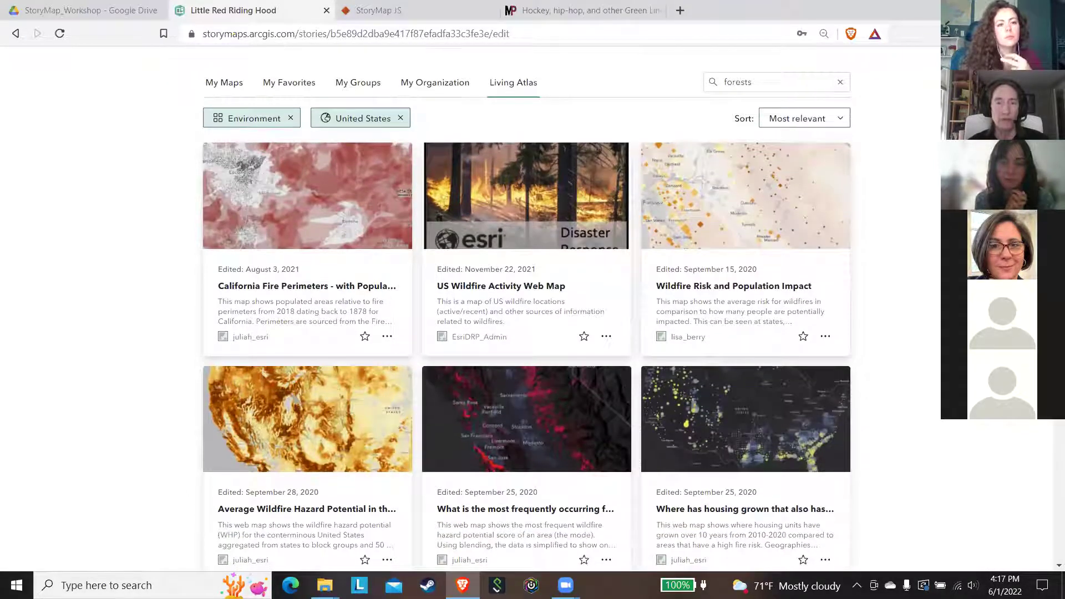
scroll(1048, 446, down, 8)
scroll(1049, 446, down, 10)
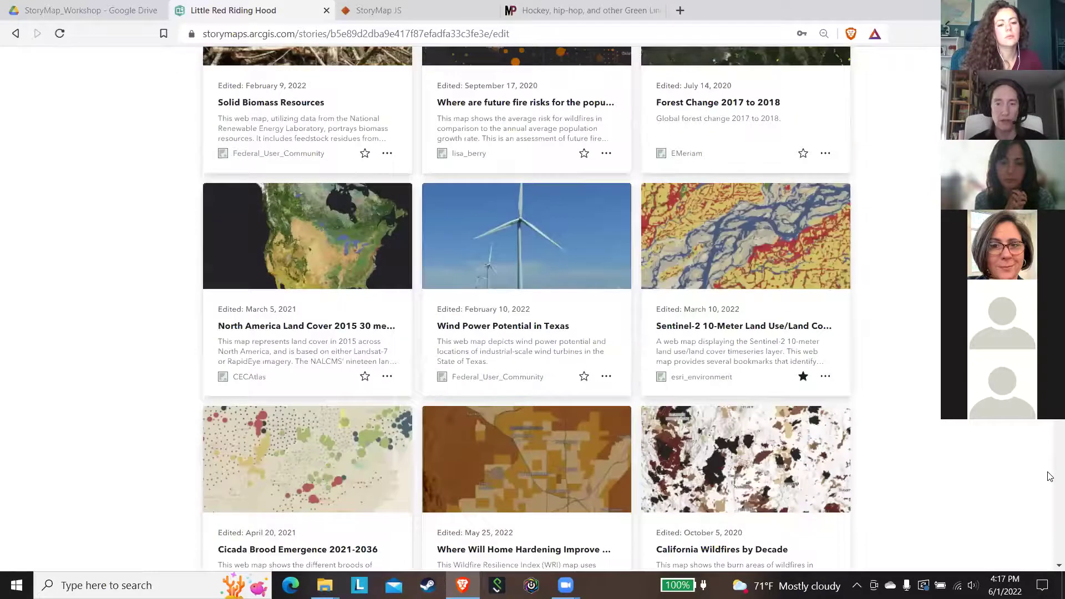
scroll(392, 434, down, 7)
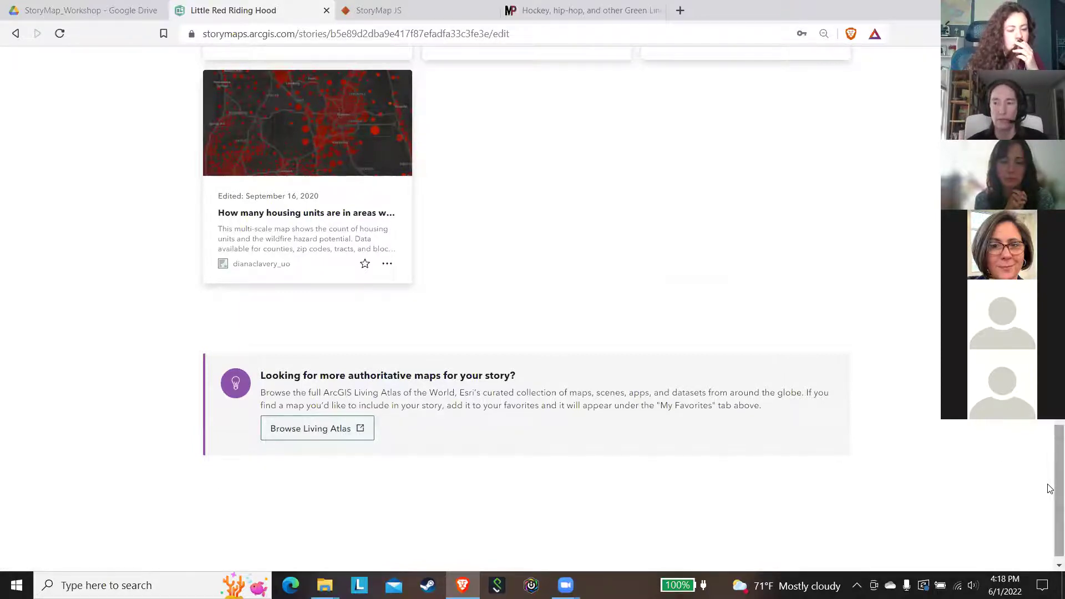
drag(1050, 478, 1049, 123)
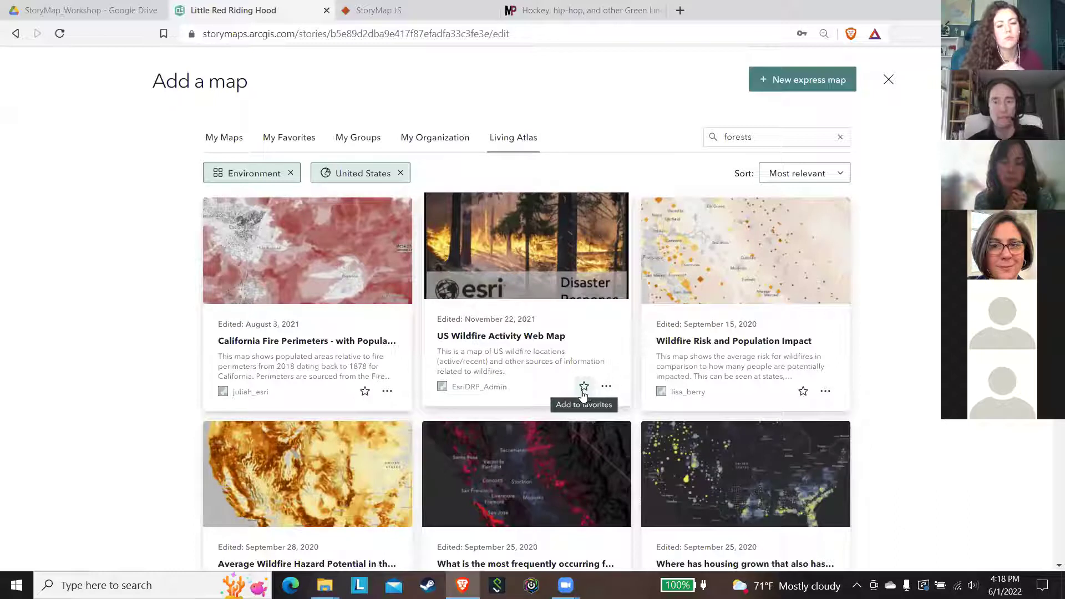
Place the World Forests map from the favorites as the third slide's media.
click(294, 138)
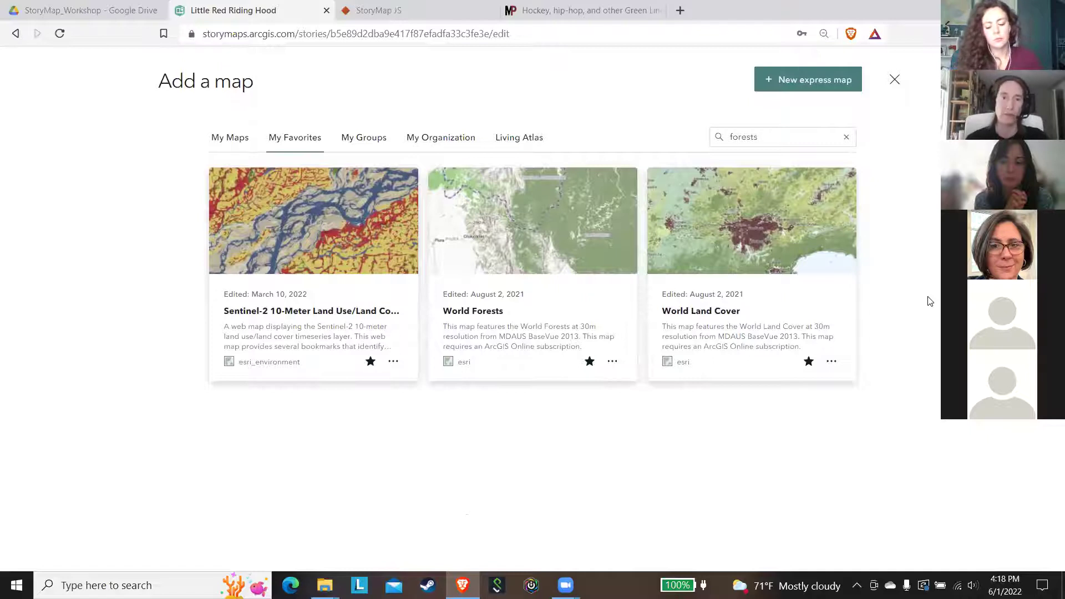
click(519, 269)
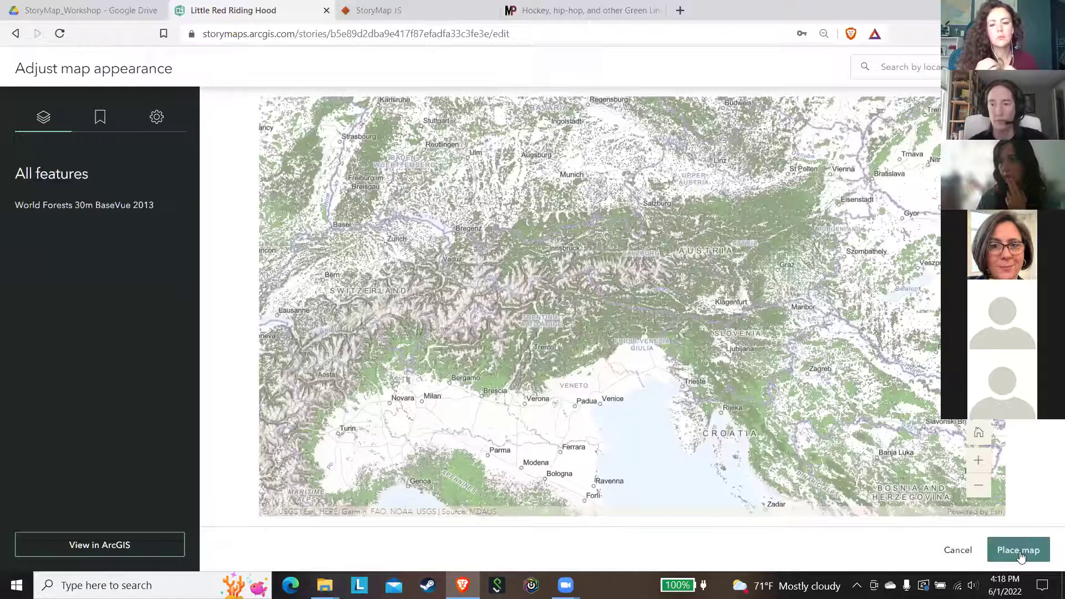
click(1019, 550)
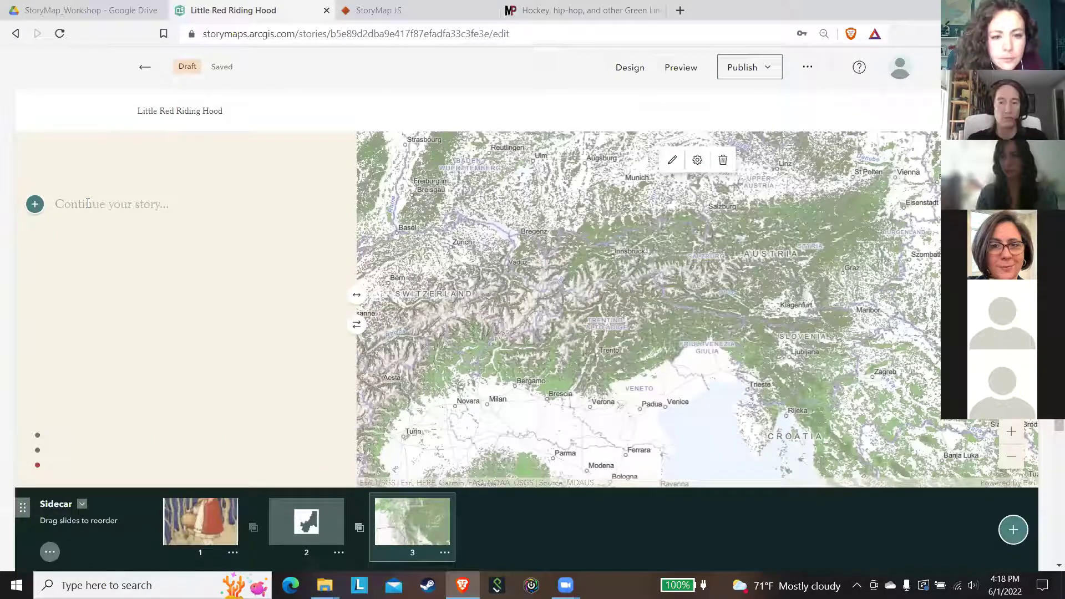
Write "The forest where Grandma Lives" as the third slide's narrative text.
text(The )
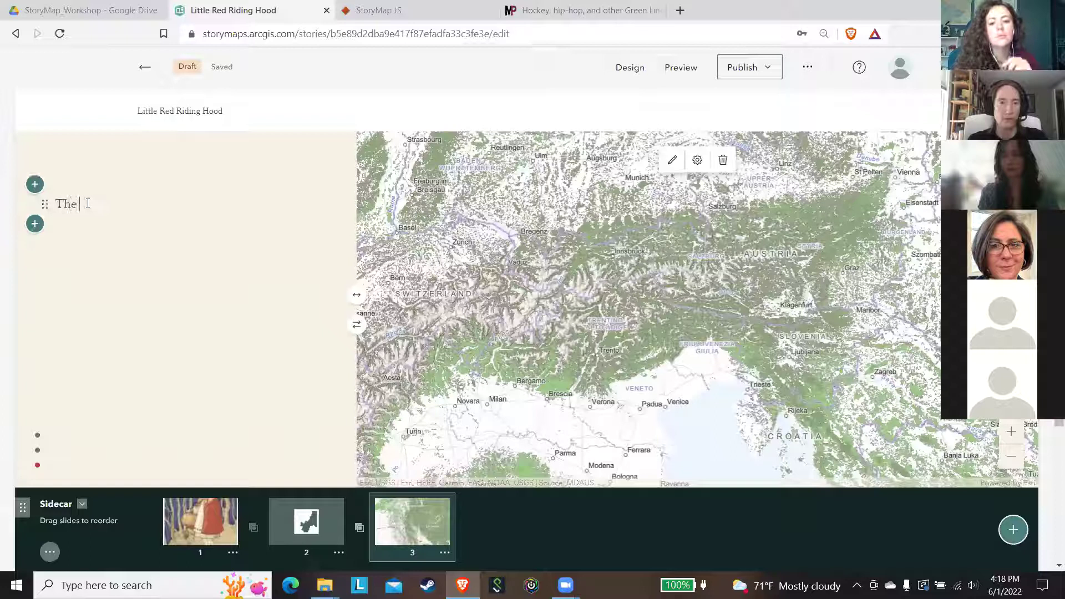
text(forest where Gr)
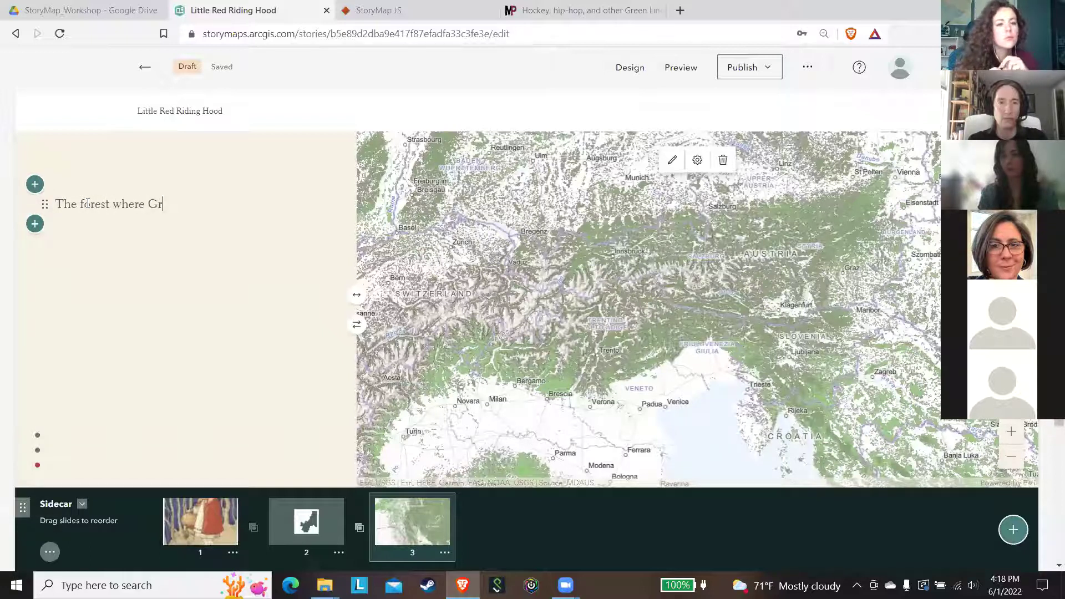
text(andma L)
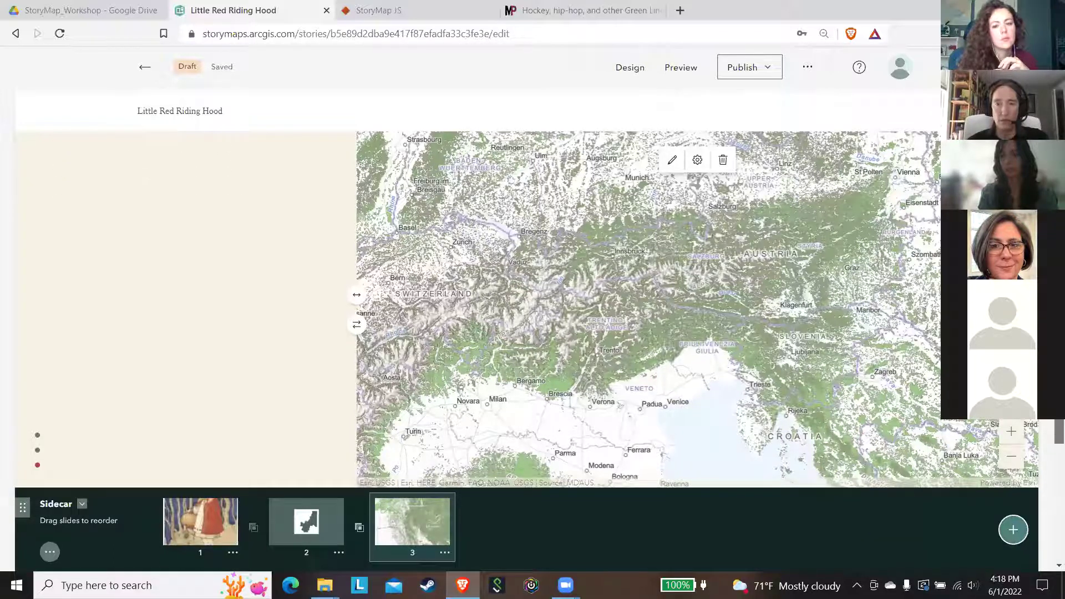
scroll(1050, 422, down, 3)
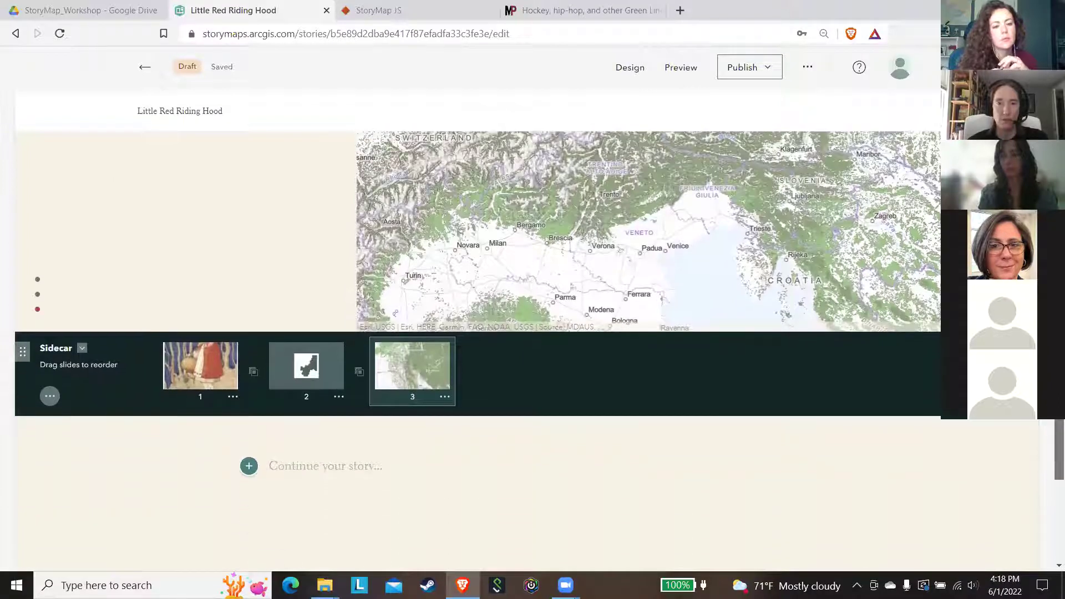
scroll(1050, 422, up, 3)
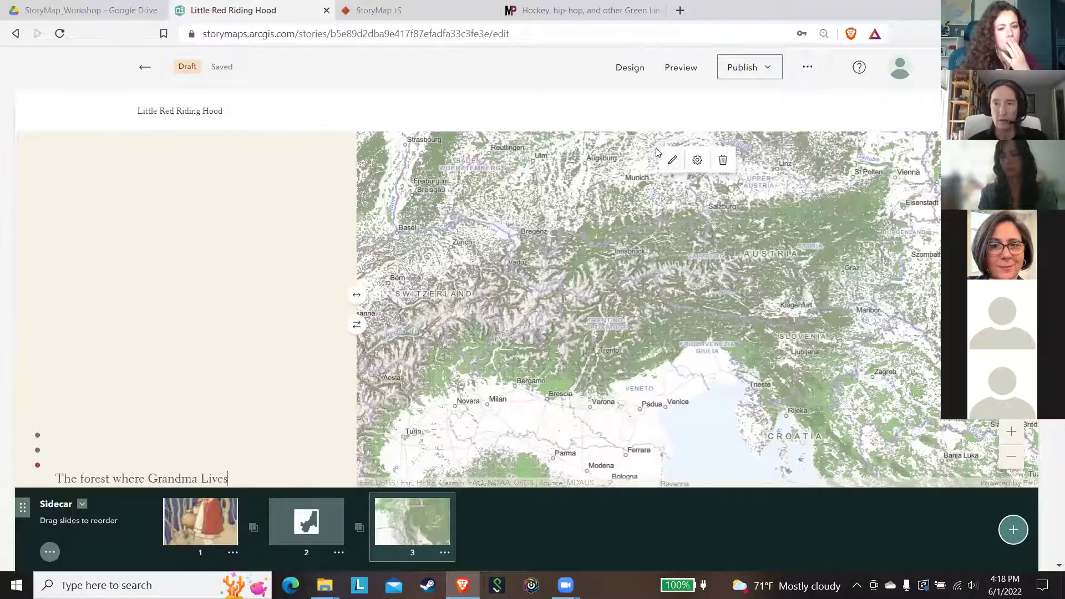
Add a fourth sidecar slide and open the Living Atlas maps for its media.
click(1022, 530)
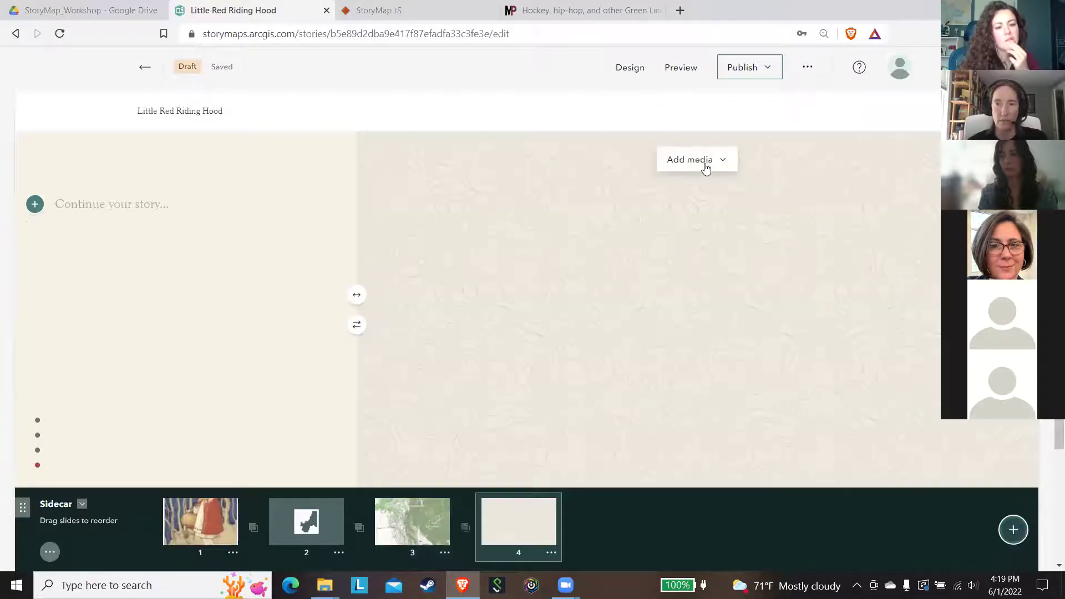
click(706, 168)
click(688, 222)
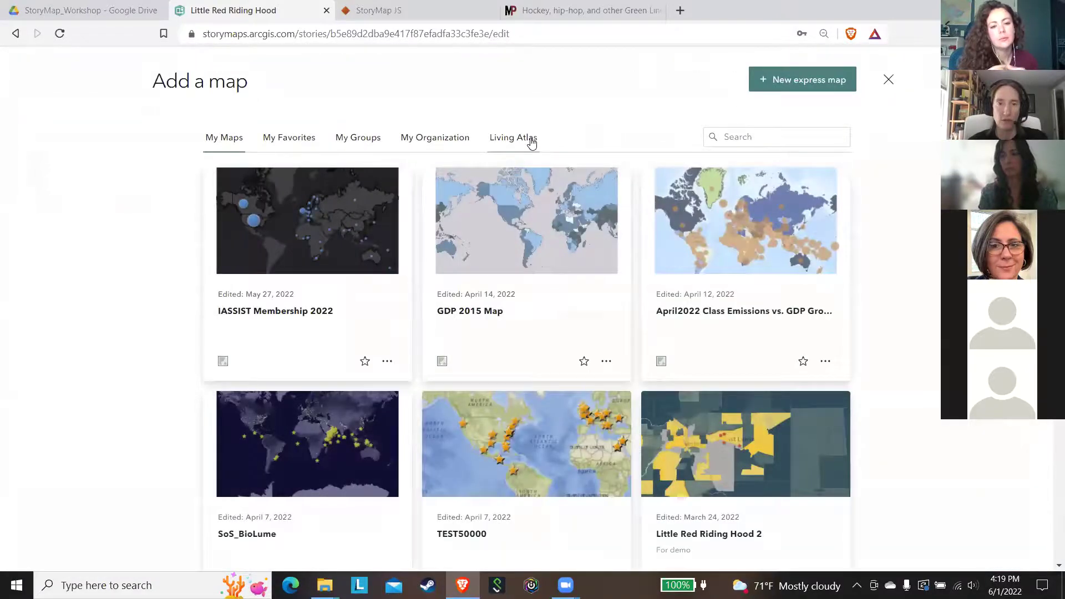
click(530, 140)
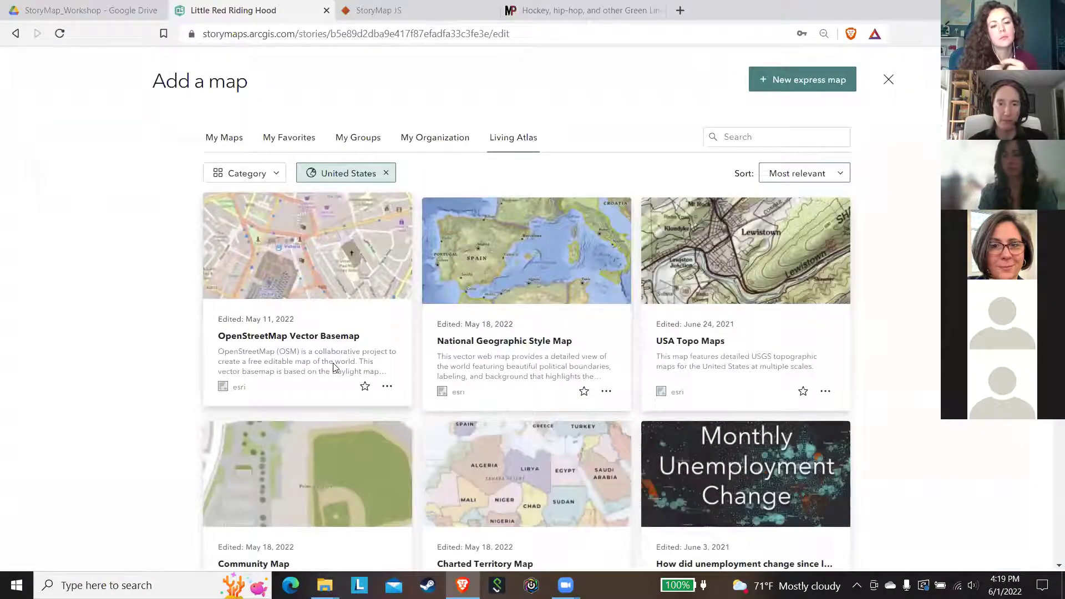
Preview the OpenStreetMap Vector Basemap without placing it, look through the personally saved maps, and close the map selection.
click(333, 362)
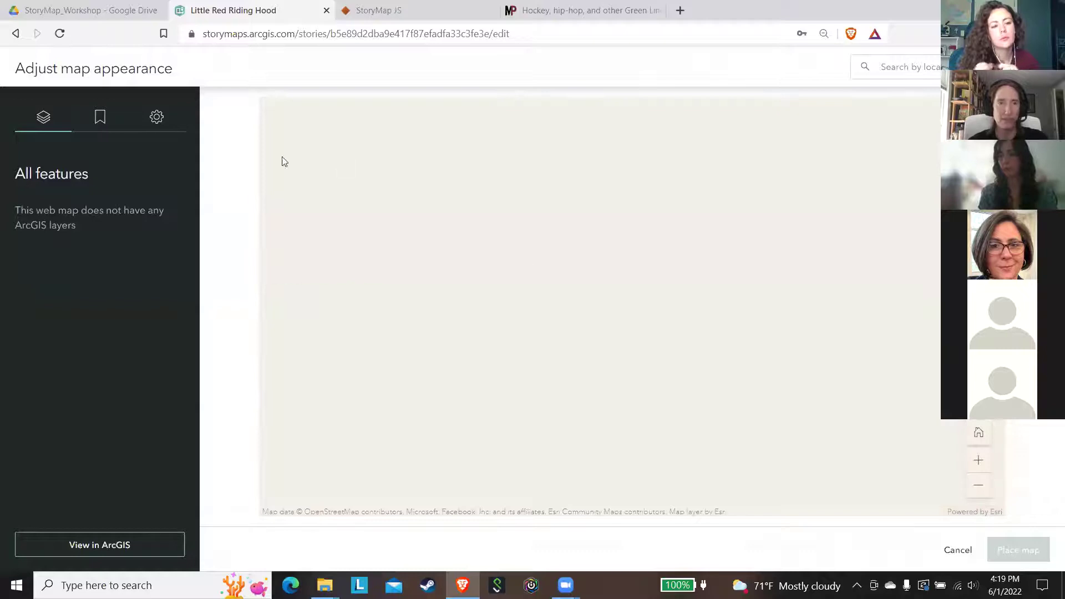
click(956, 551)
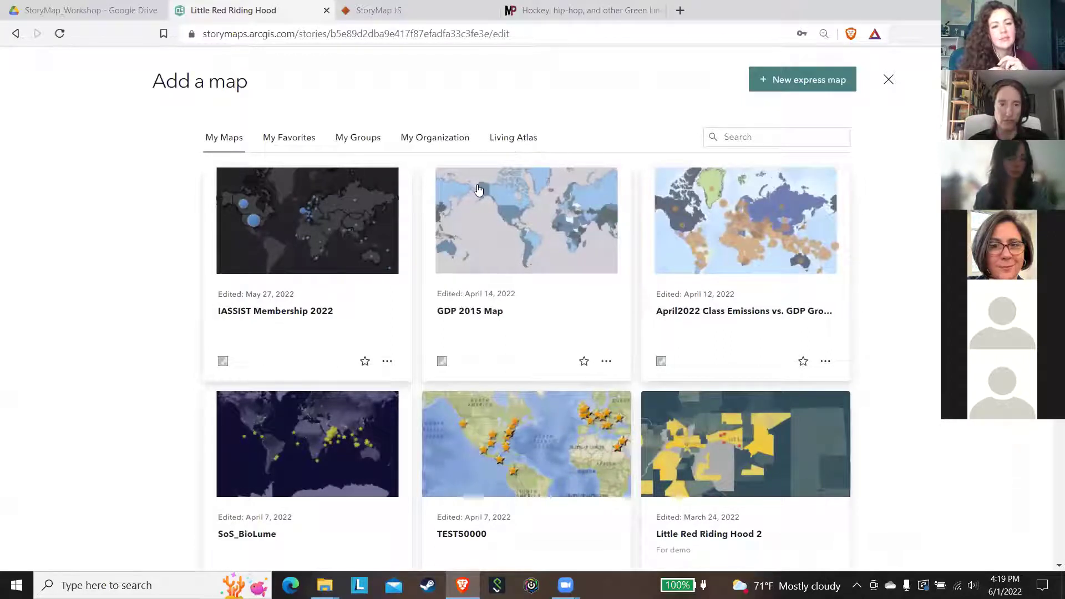
scroll(1048, 443, down, 20)
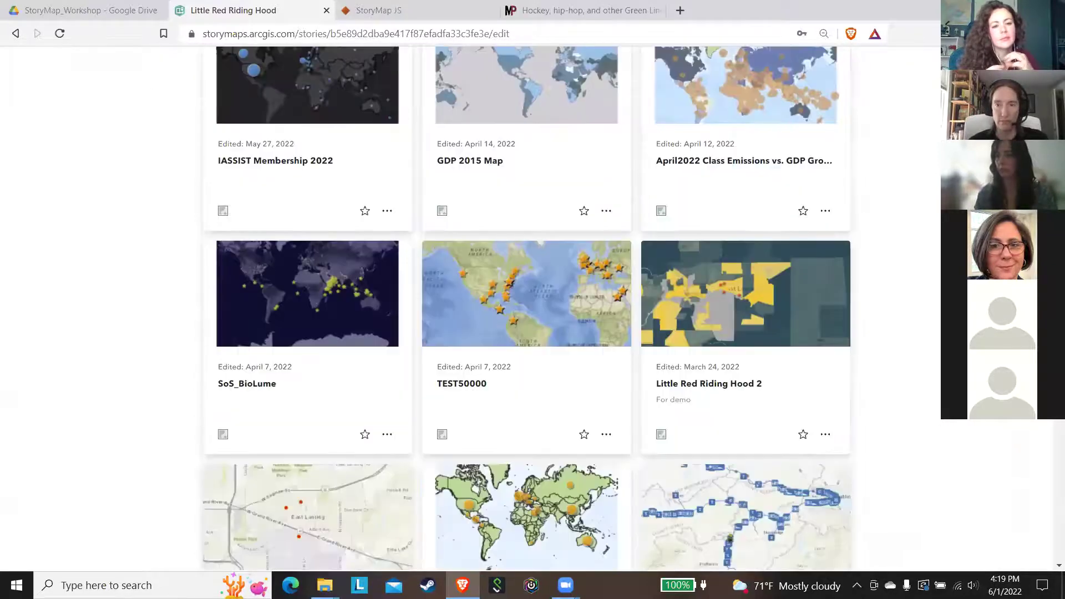
scroll(1049, 511, down, 8)
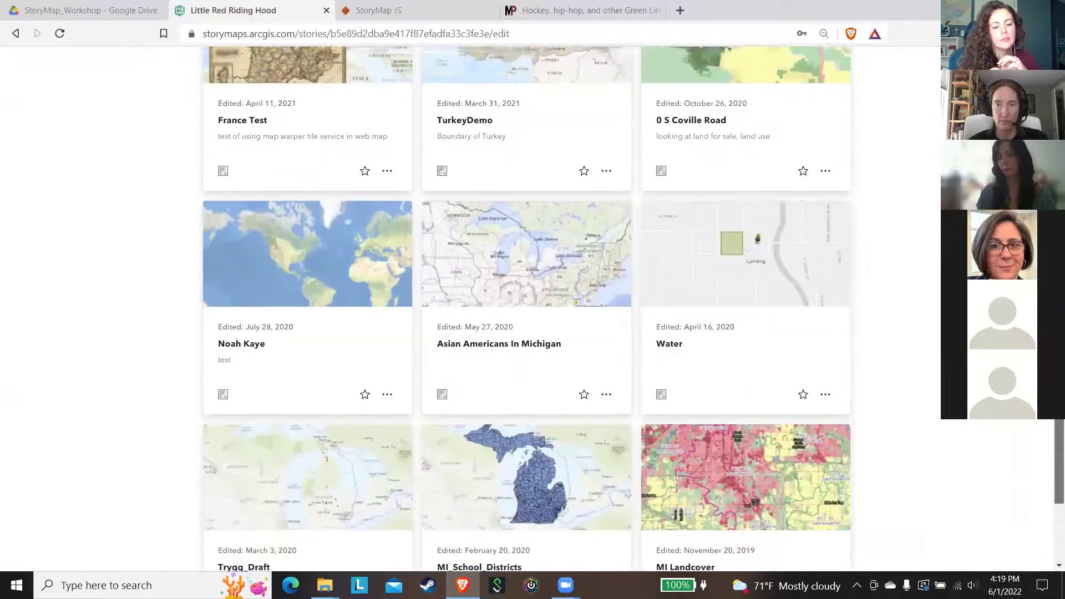
scroll(897, 71, up, 20)
scroll(887, 81, up, 5)
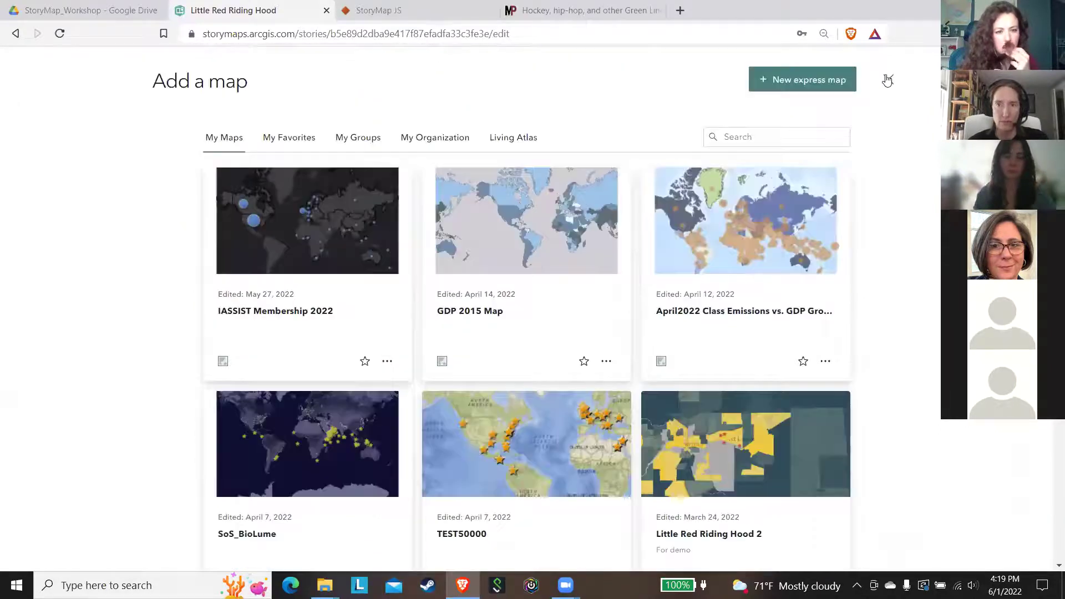
click(886, 78)
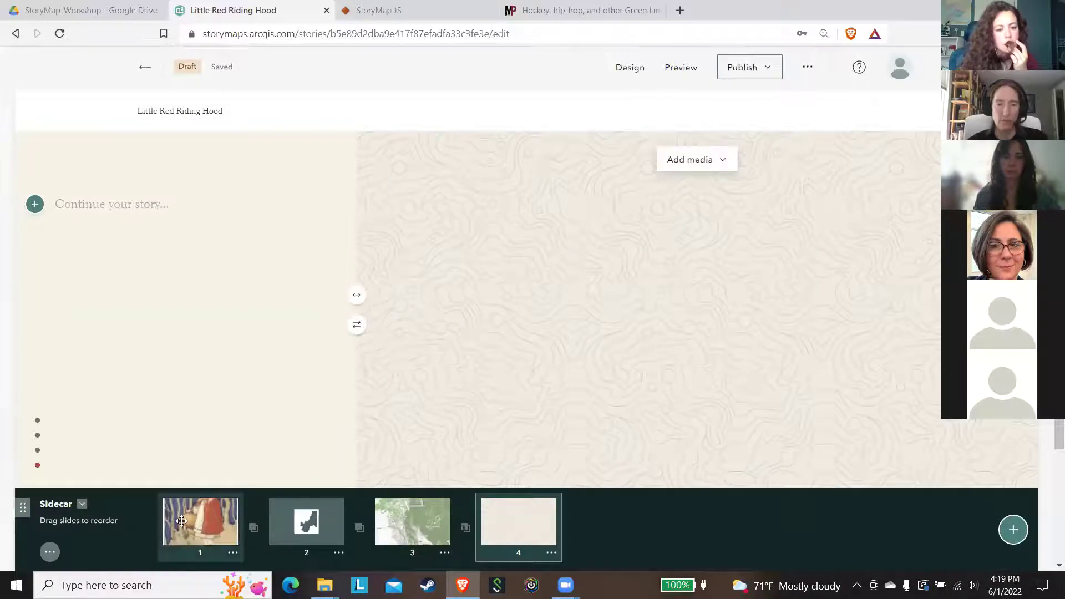
Open the image or video upload for the fourth slide's media.
click(691, 160)
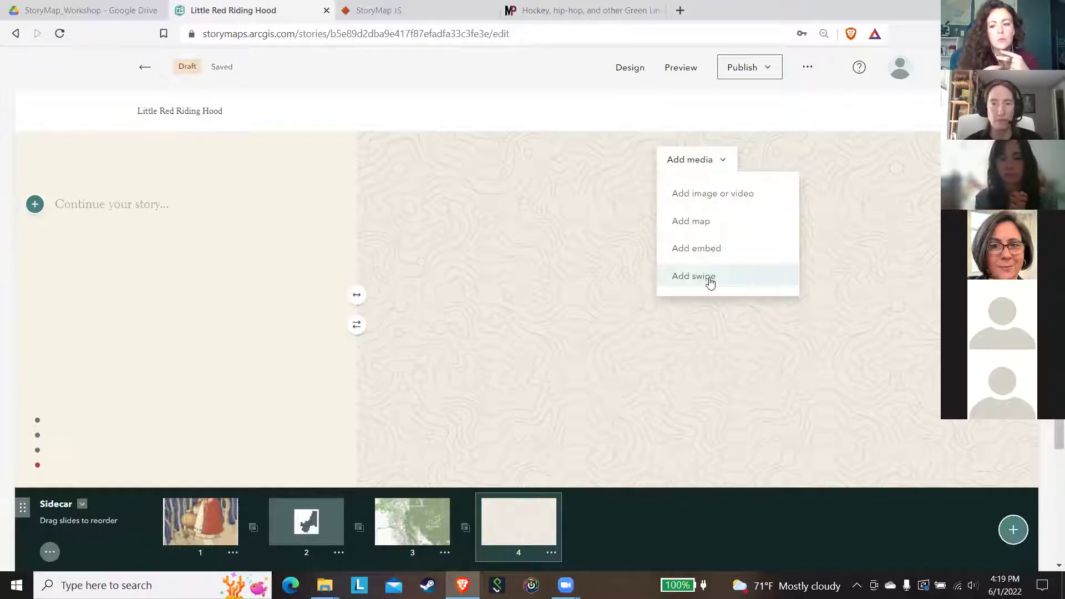
click(713, 194)
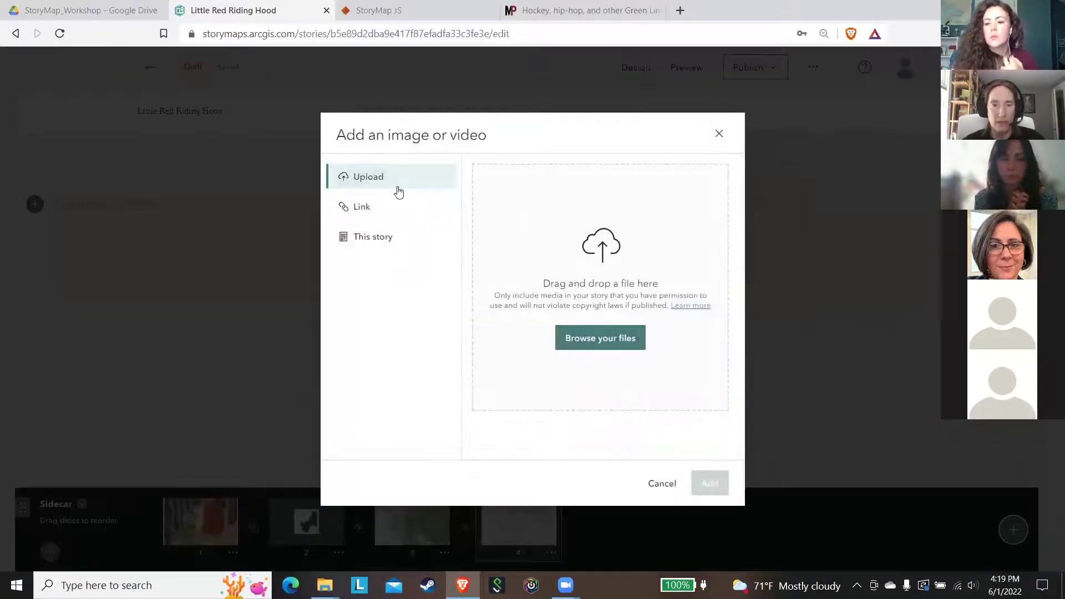
click(575, 337)
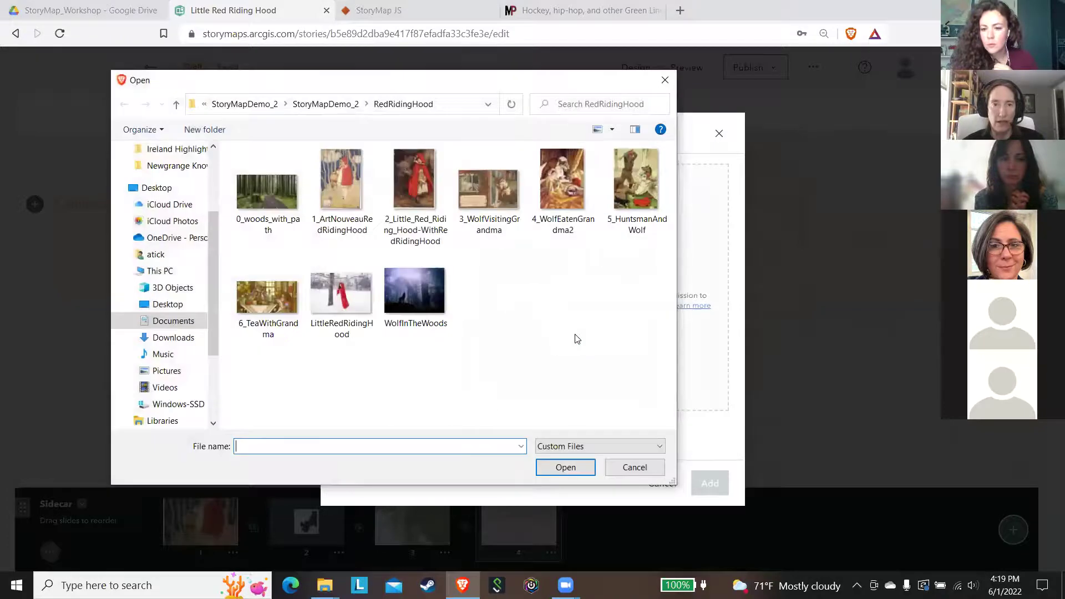
click(307, 104)
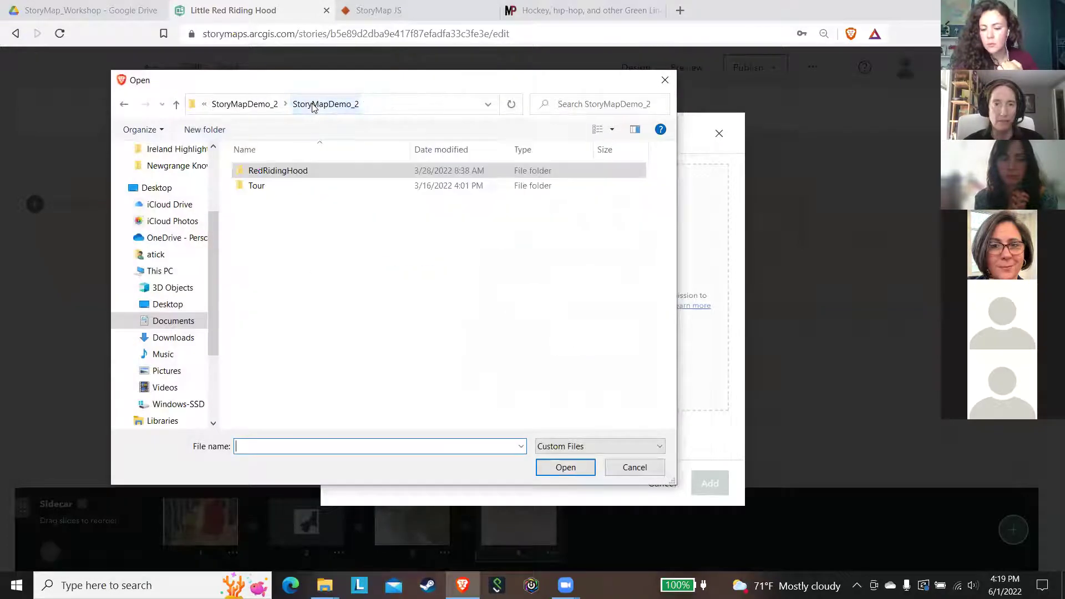
double_click(298, 170)
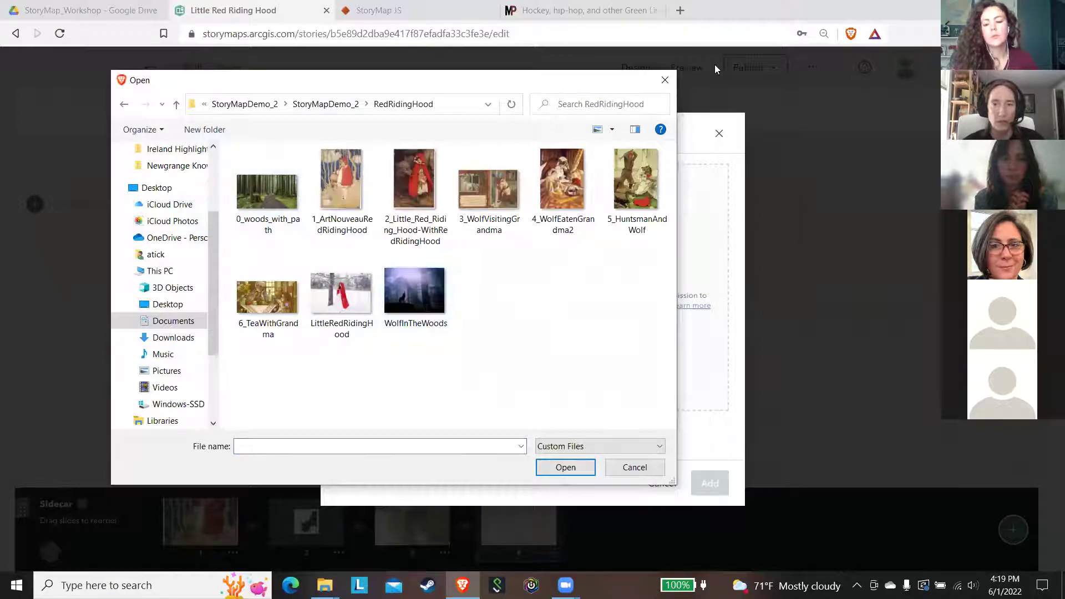
click(664, 80)
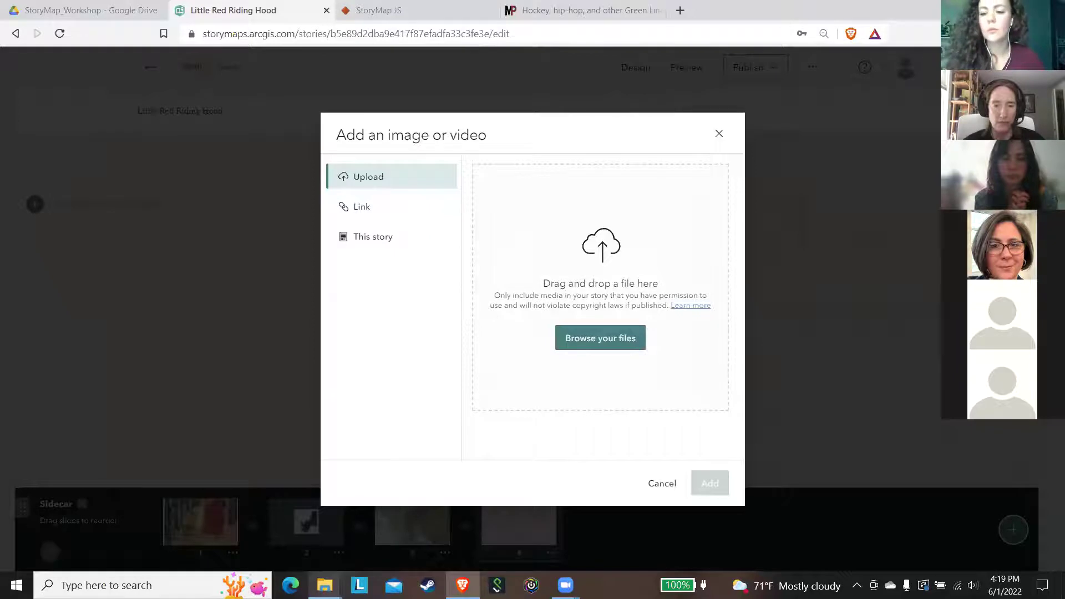
Open the WolfYoutubeLink Word document from the StoryMapData folder and copy the YouTube link in it.
mouse_move(324, 585)
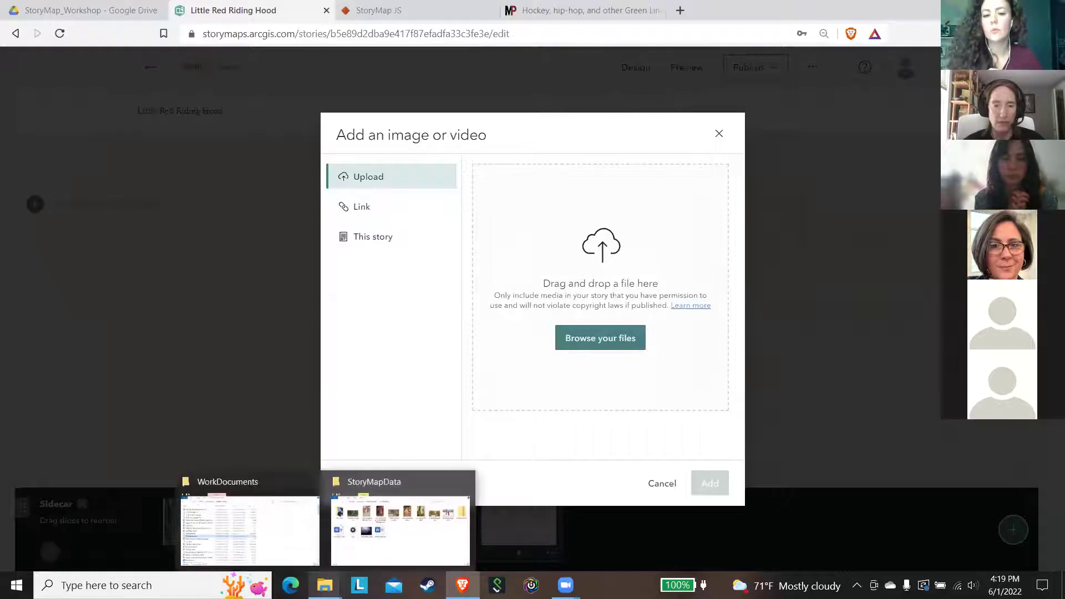
click(397, 551)
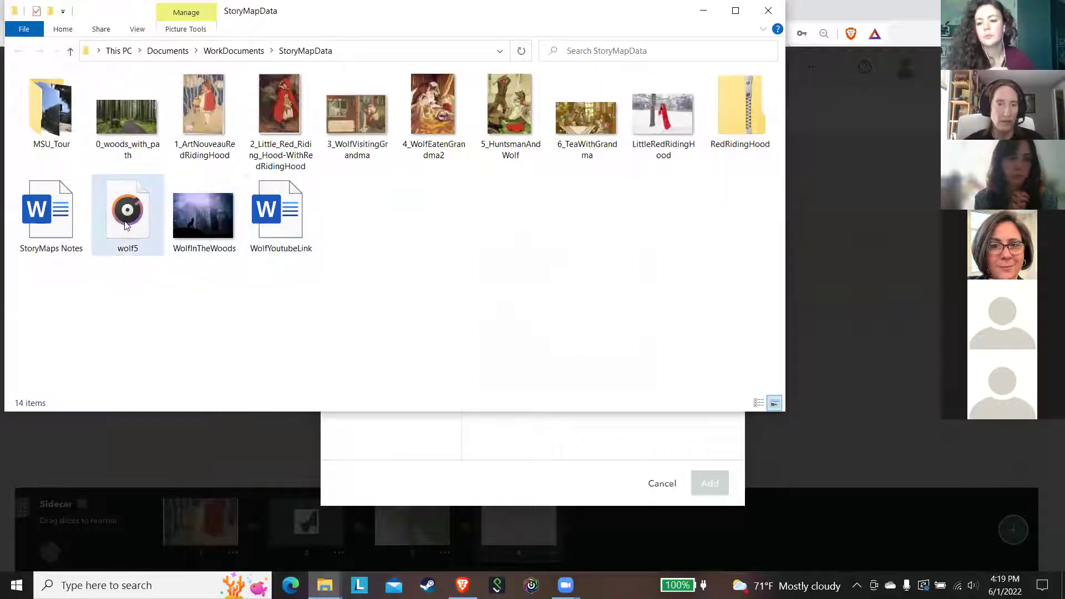
double_click(295, 225)
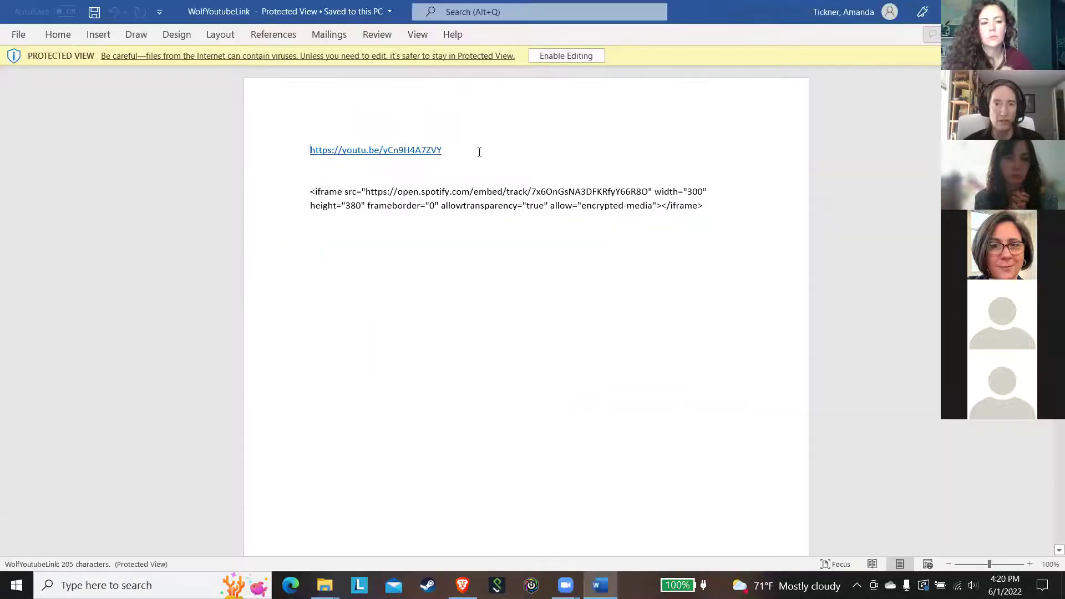
drag(479, 152, 244, 140)
key(ctrl+c)
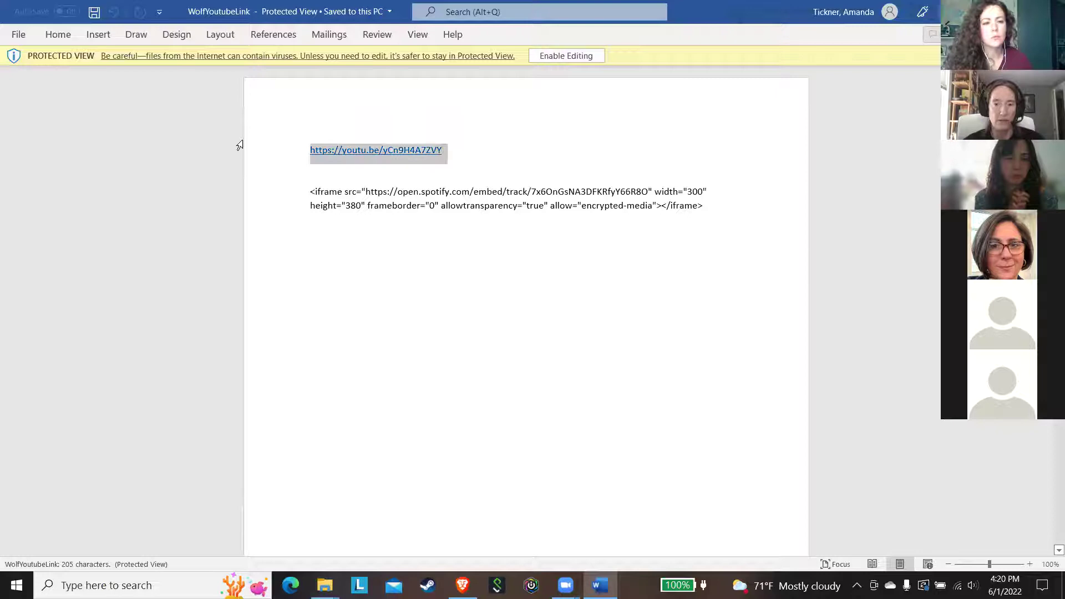
click(463, 585)
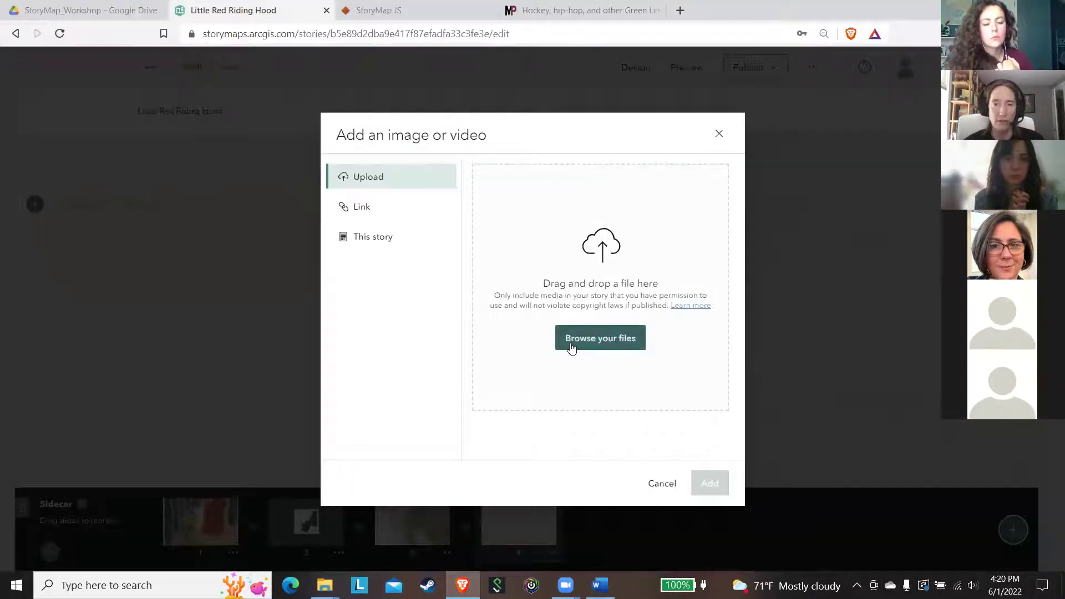
click(365, 210)
click(525, 170)
key(ctrl+v)
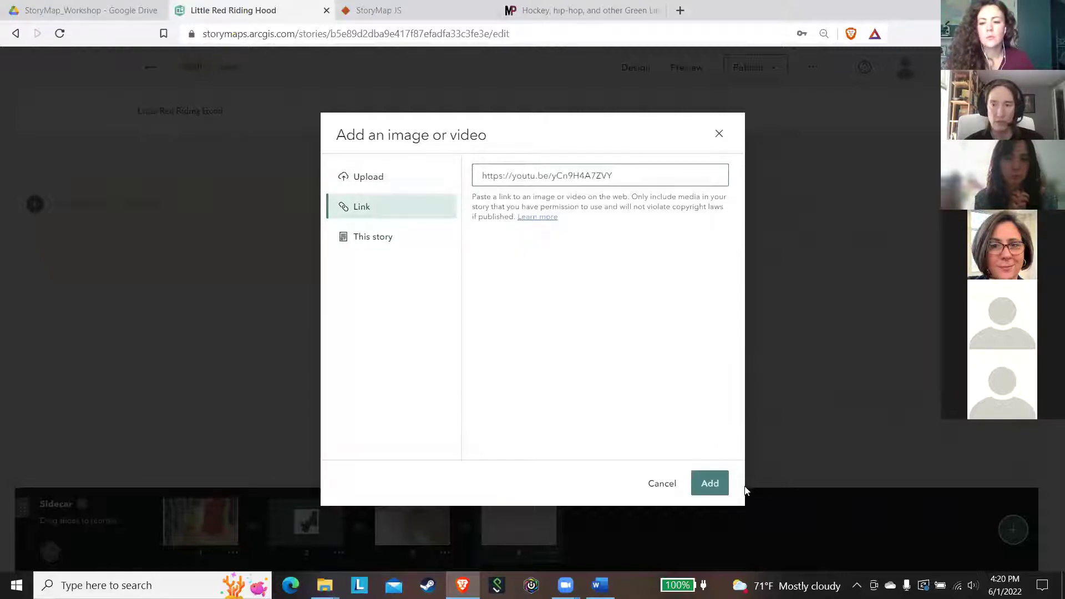
click(710, 482)
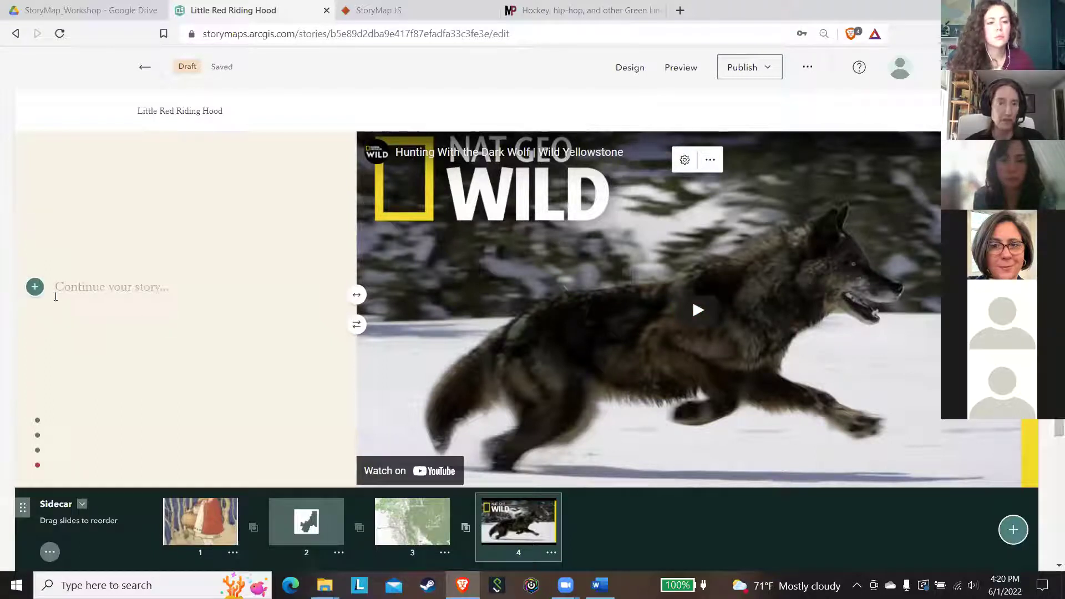
Write "There were wolves in the woods" as the fourth slide's narrative text.
click(67, 287)
text(There where)
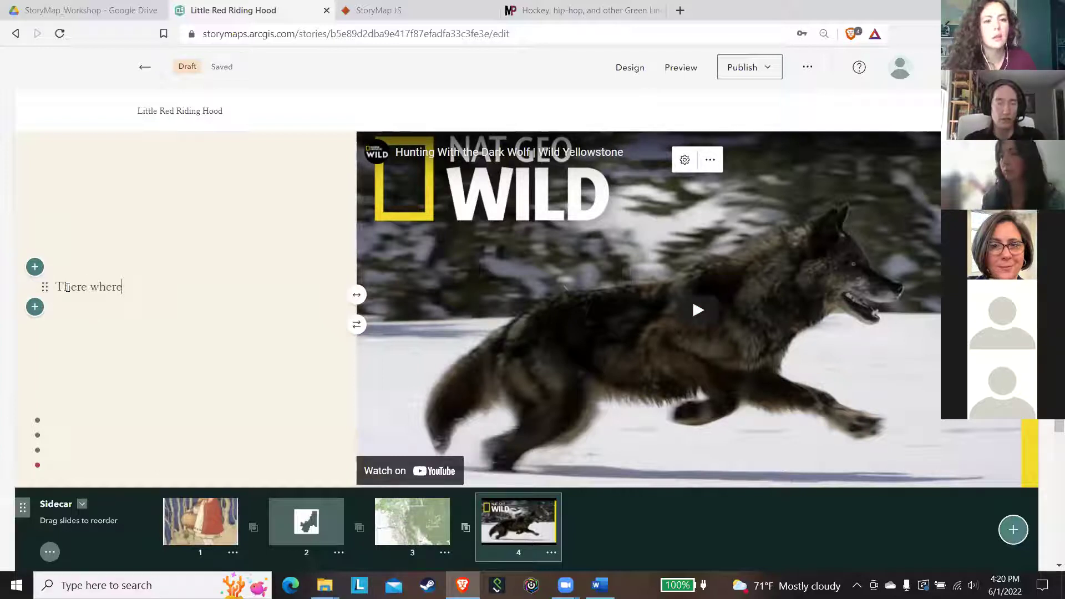
key(BackSpace)
key(BackSpace)
key(BackSpace)
text(were wol)
text(f)
key(BackSpace)
text(vese i)
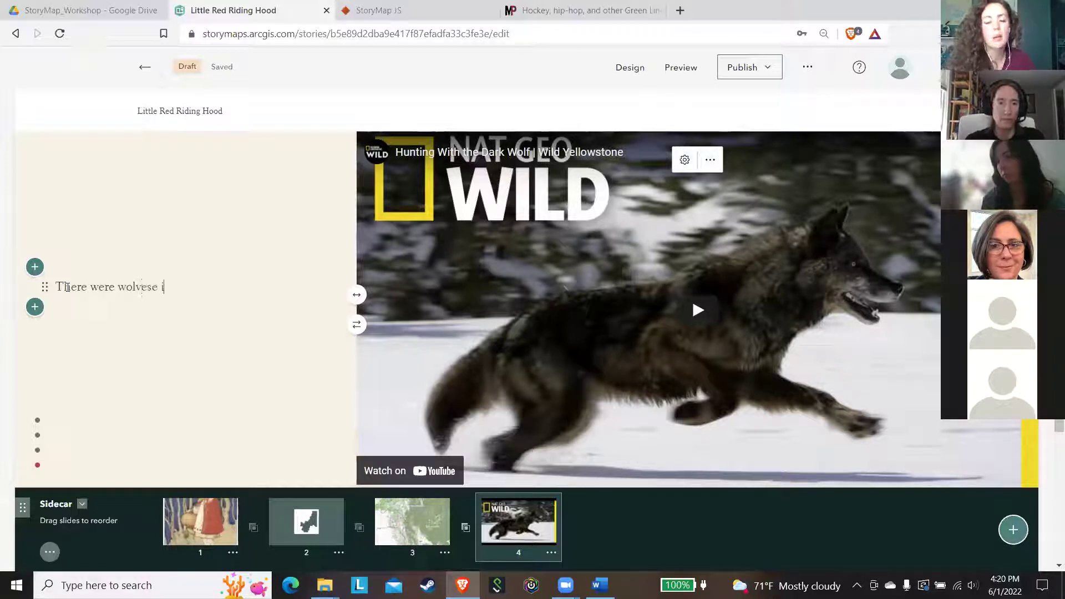
key(BackSpace)
key(BackSpace)
key(BackSpace)
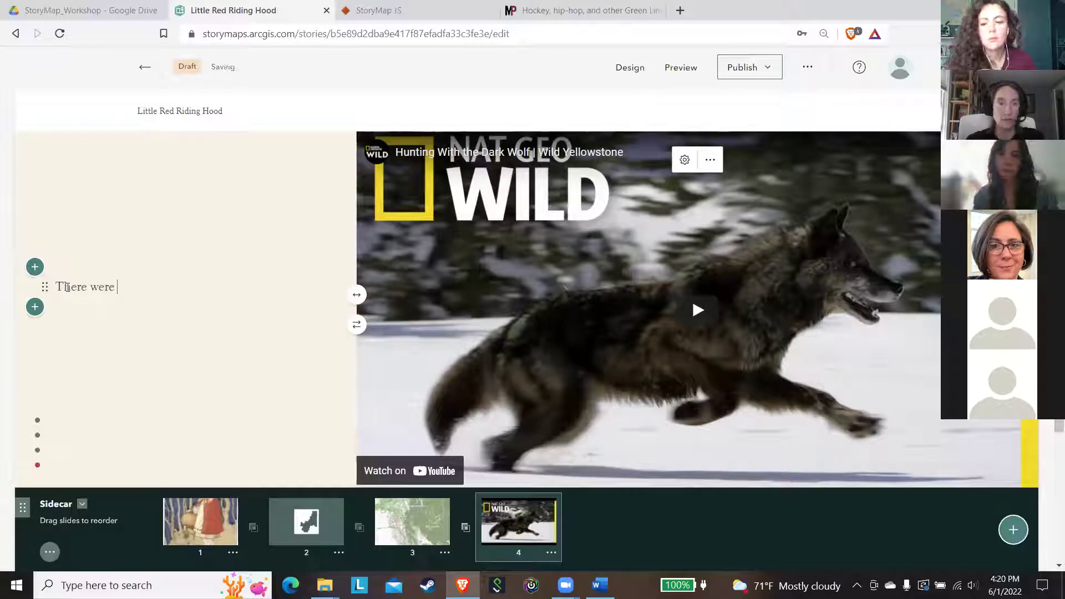
text(wolves in the woods)
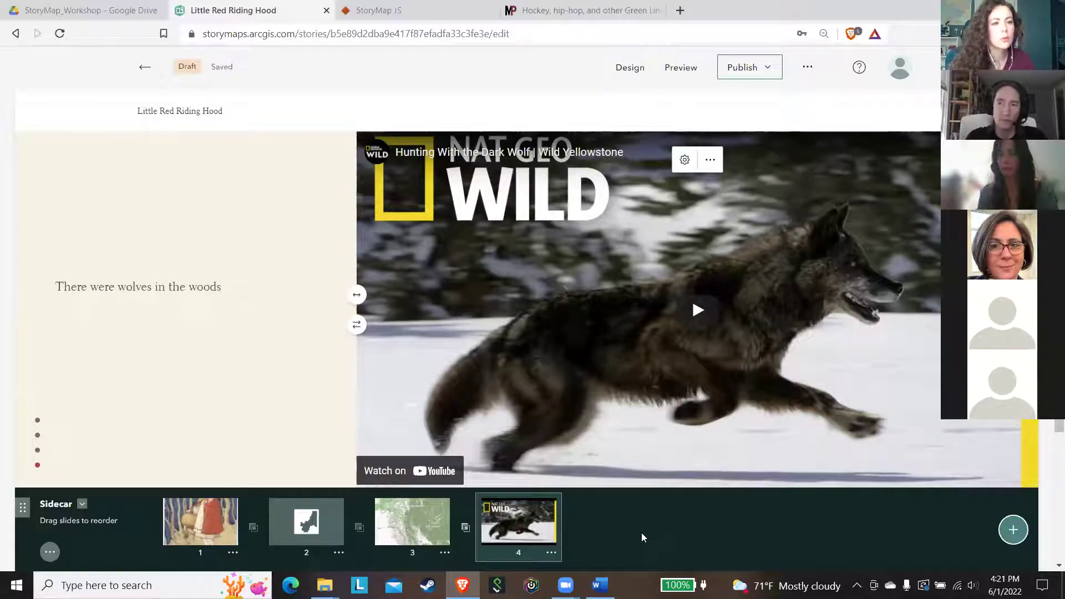
Look at the second slide's express map options without changing them, and review the slides through to the fourth.
click(292, 530)
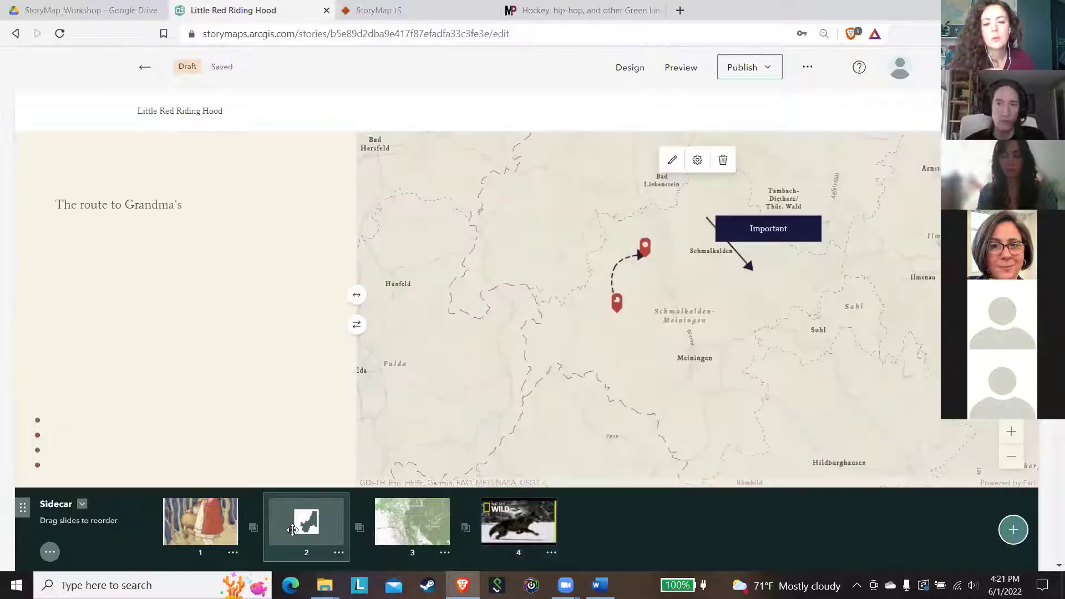
click(697, 161)
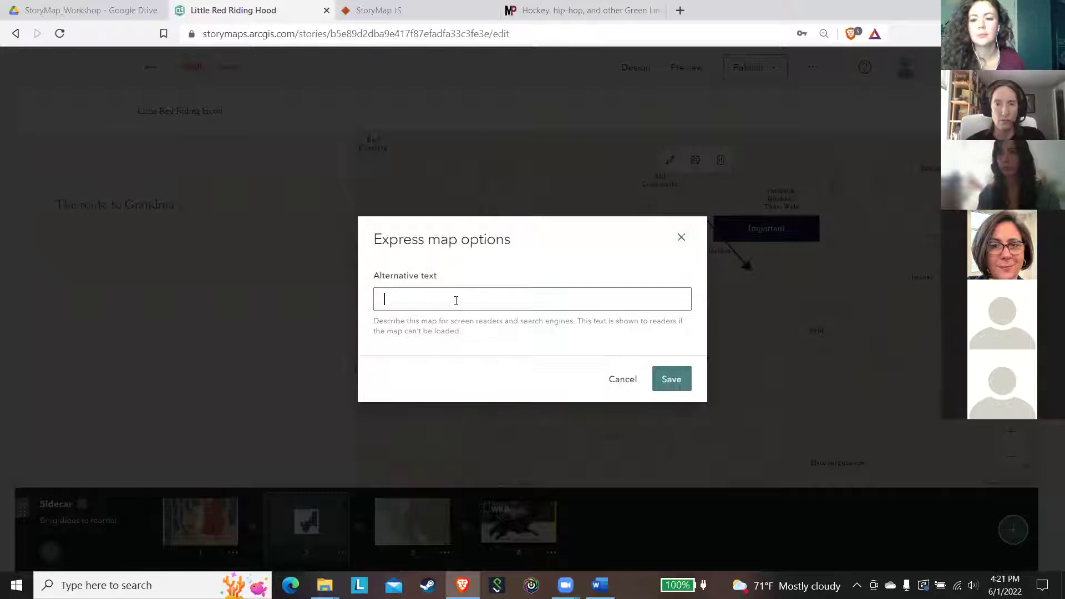
click(681, 238)
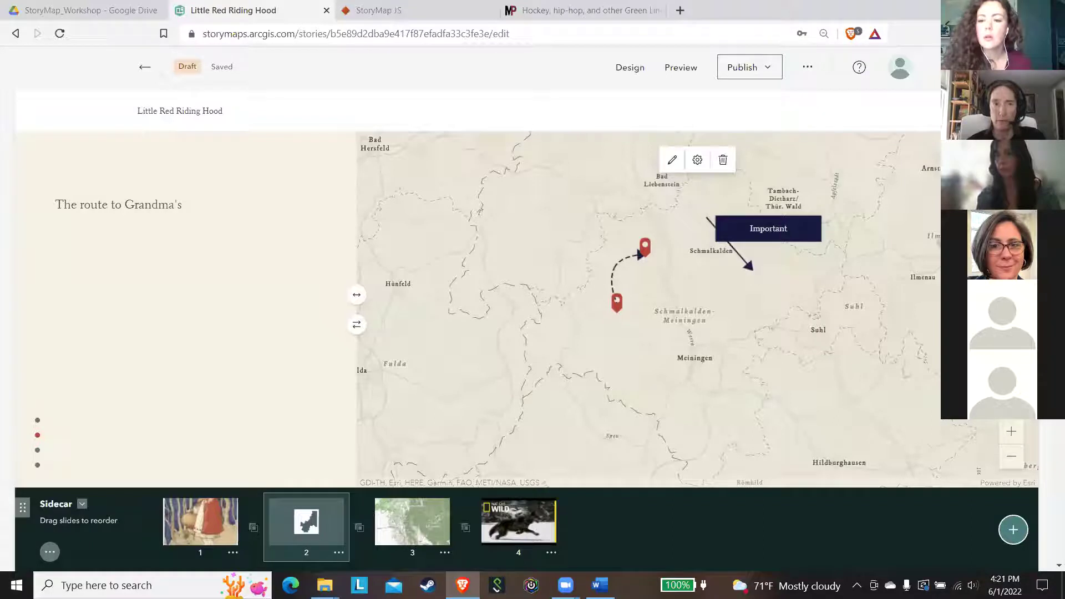
scroll(183, 310, down, 3)
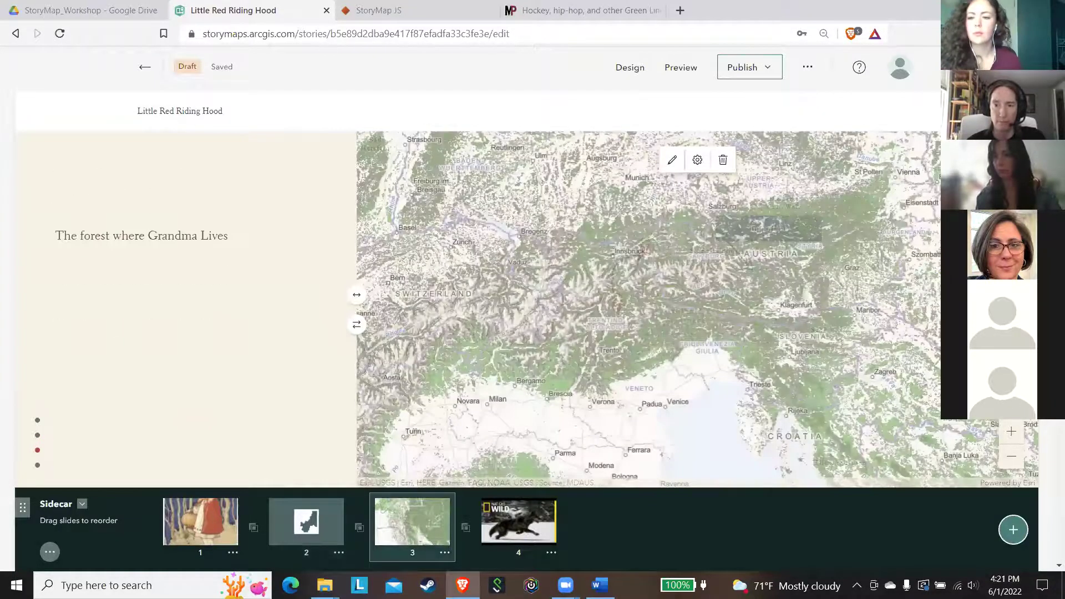
scroll(183, 310, down, 3)
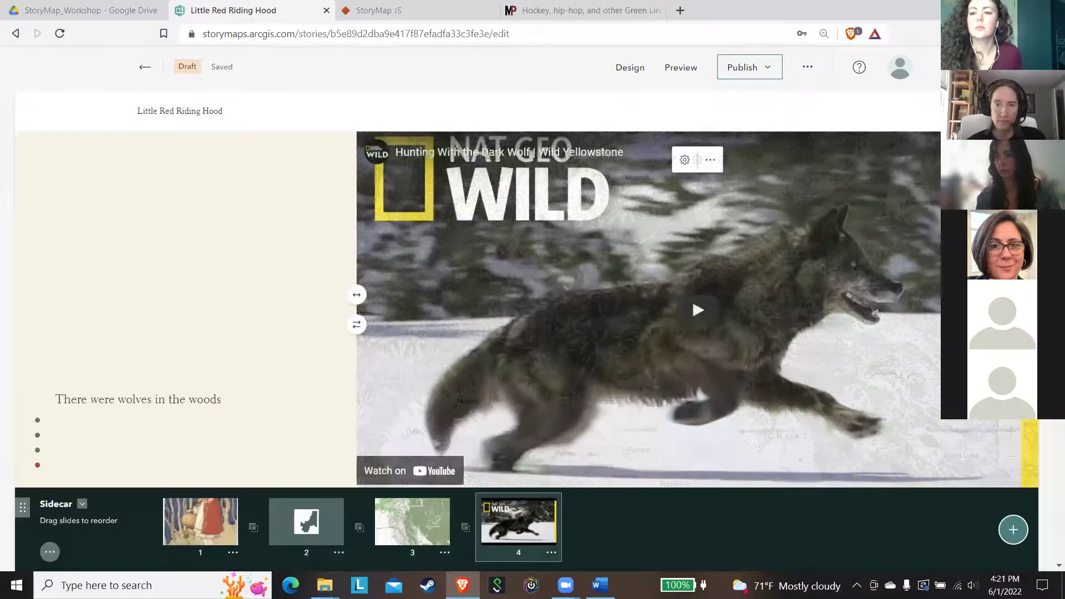
scroll(1012, 533, down, 1)
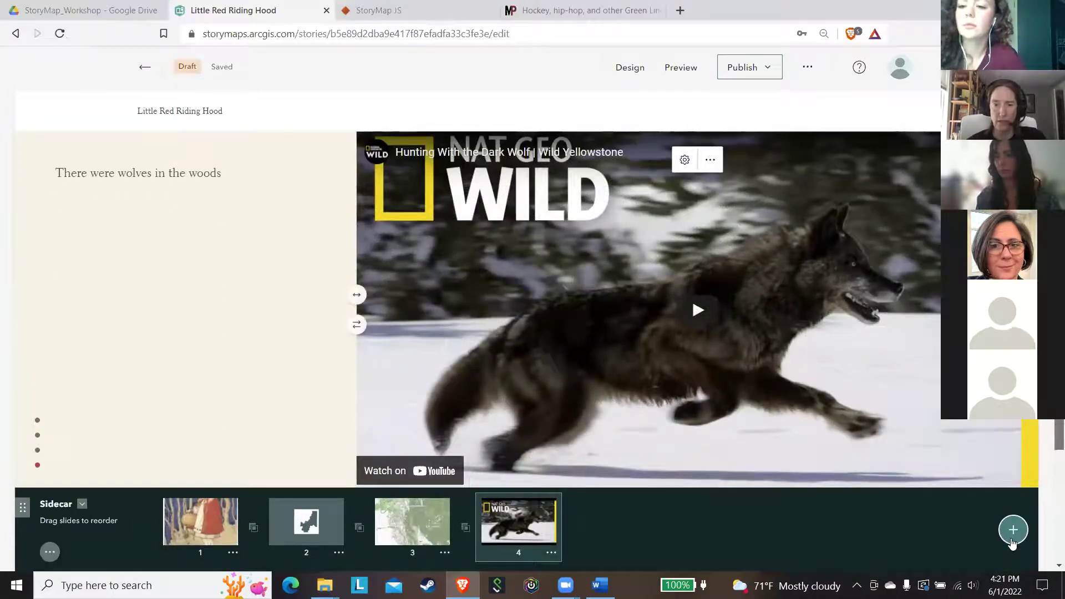
scroll(1012, 538, up, 1)
Add a fifth sidecar slide and upload the image 6_TeaWithGrandma from the RedRidingHood folder as its media.
click(1012, 540)
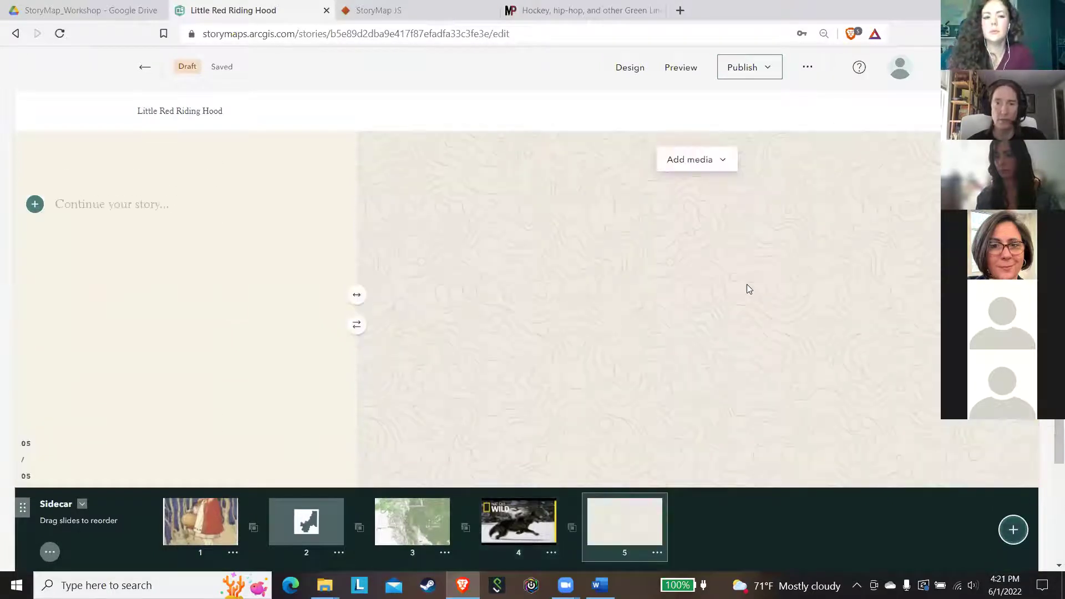
click(693, 161)
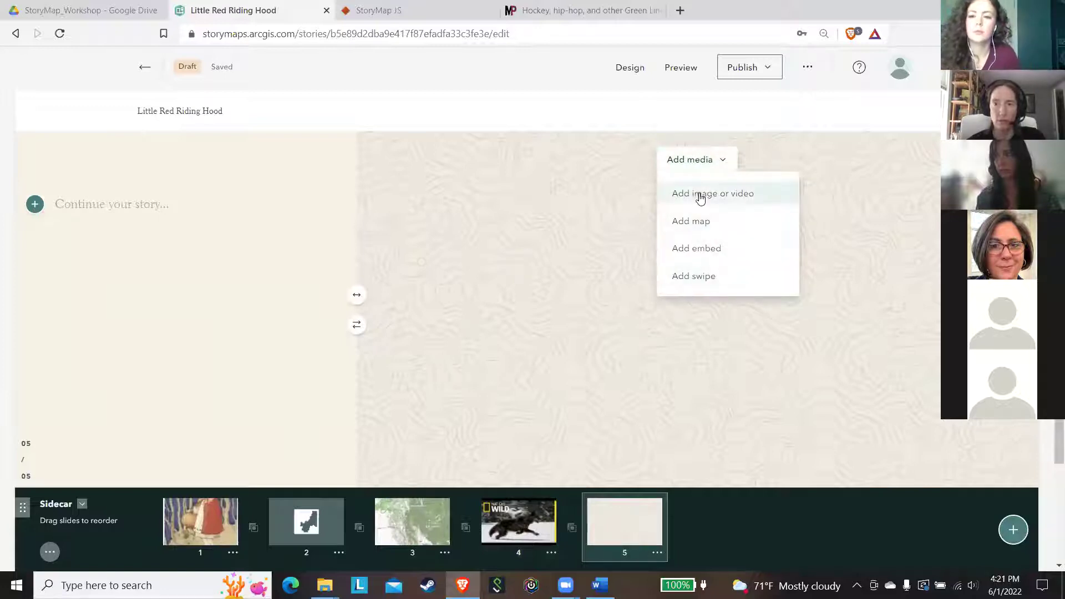
click(699, 194)
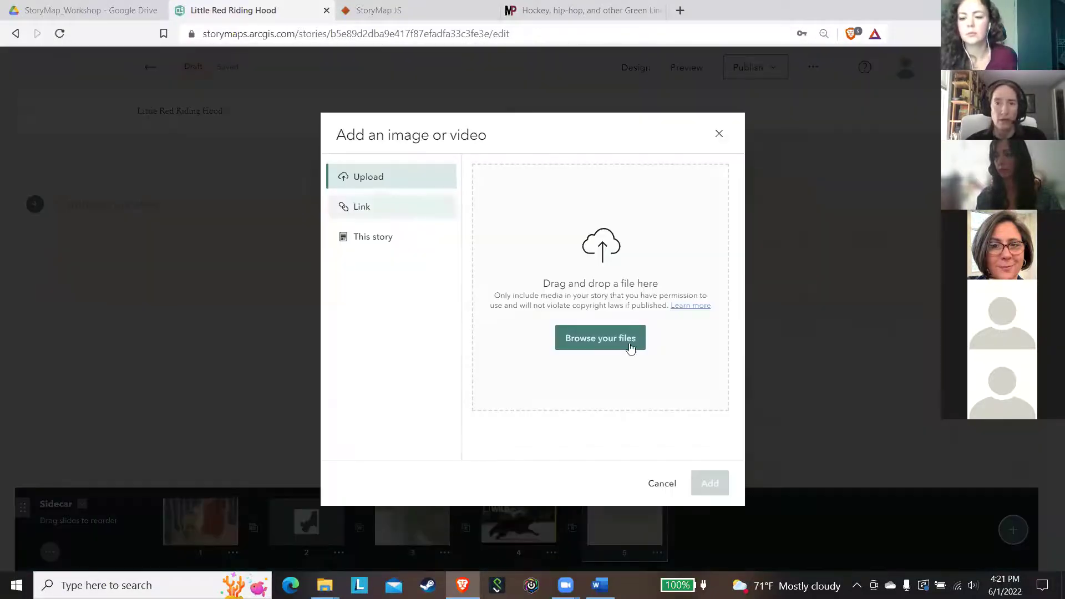
click(595, 338)
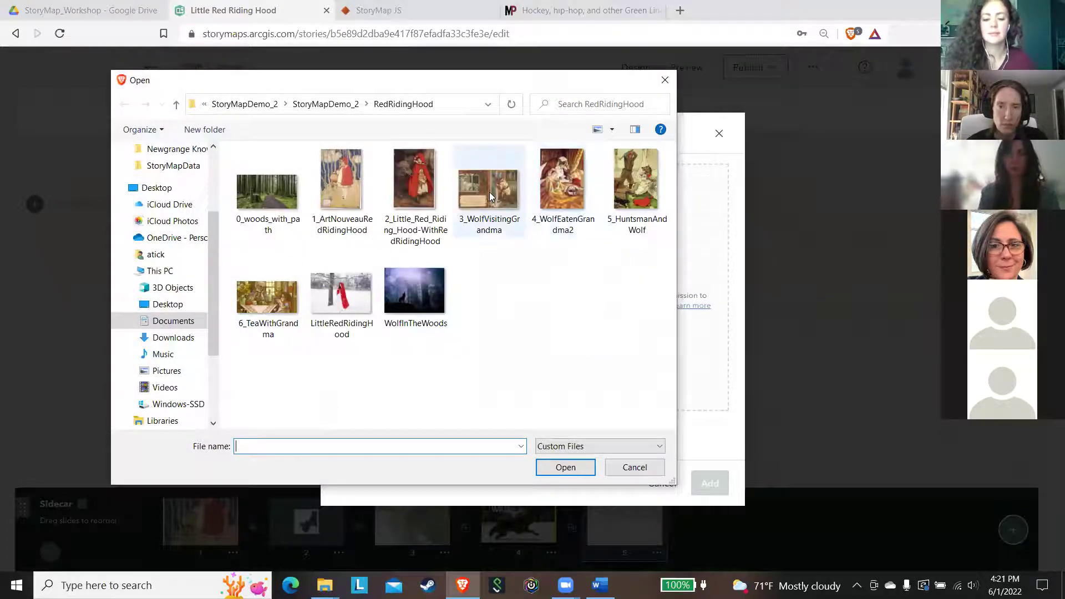
click(265, 306)
click(542, 470)
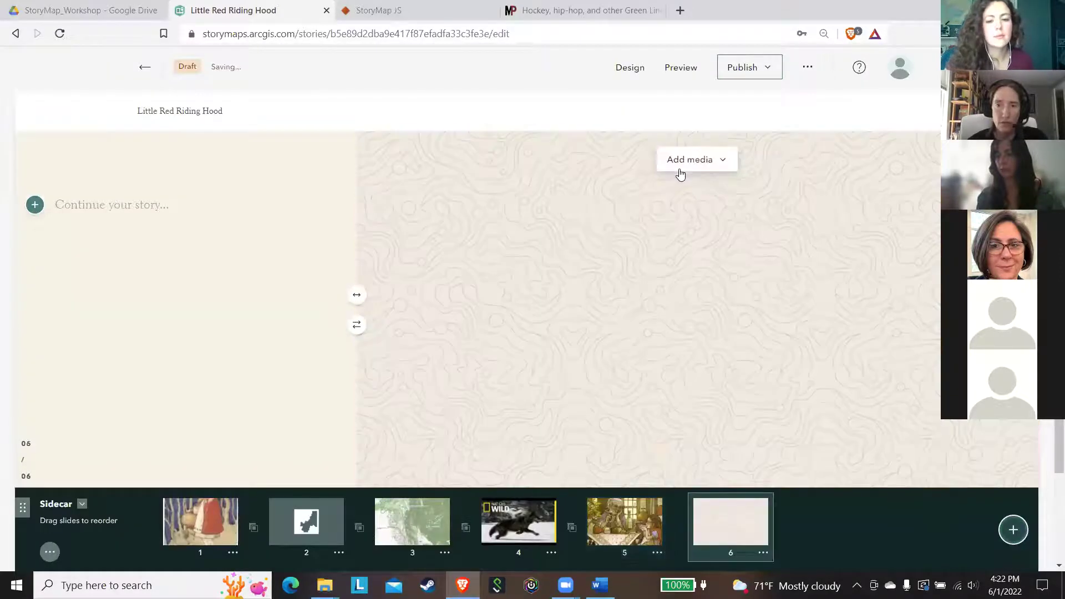
Upload the image 4_WolfEatenGrandma2 as the media of a new sixth sidecar slide.
click(682, 161)
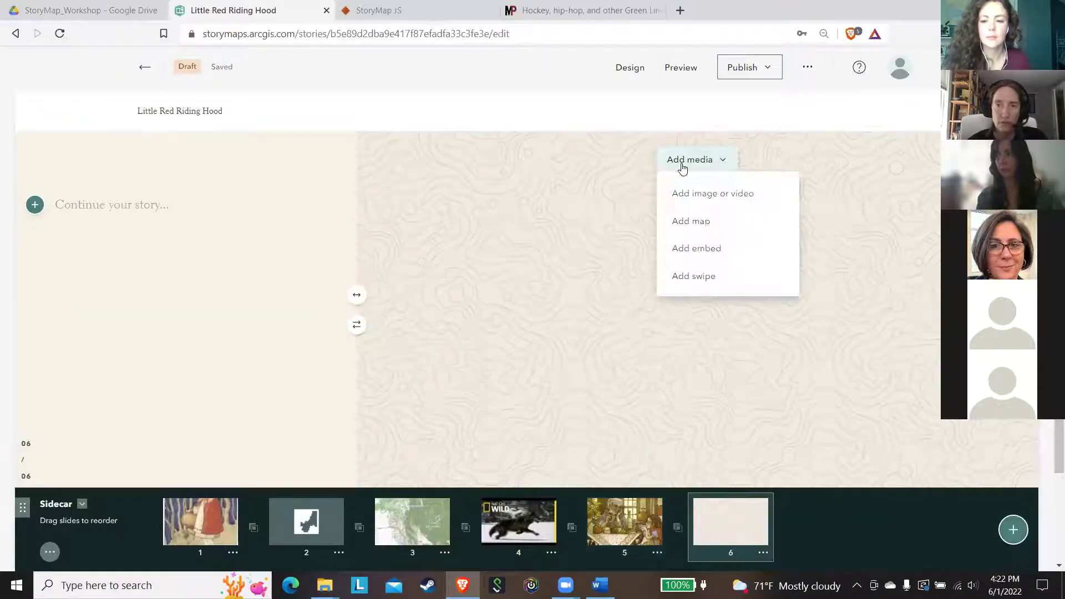
click(705, 195)
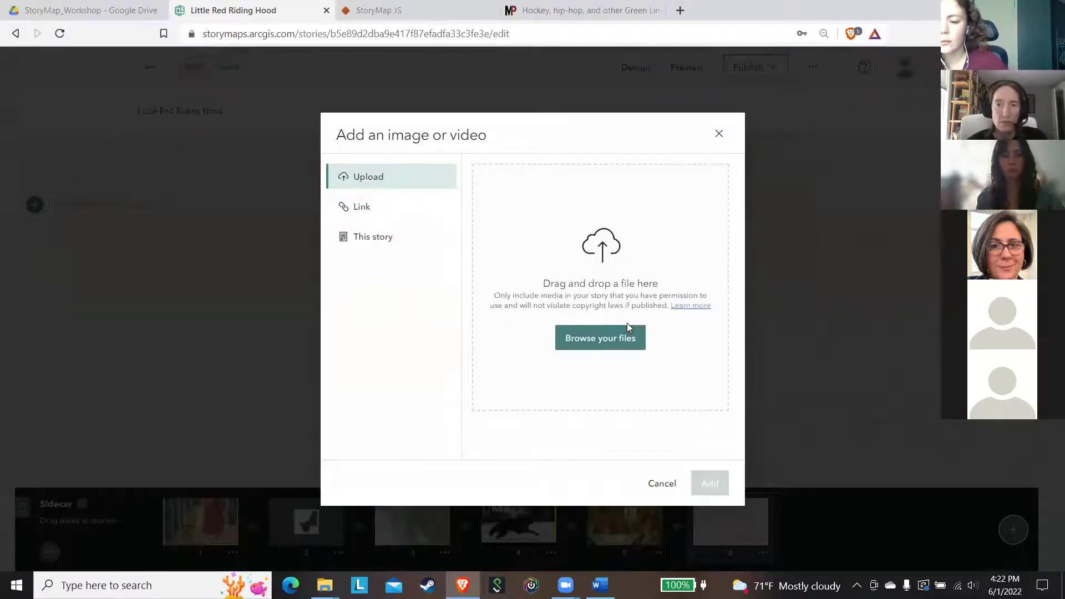
click(620, 338)
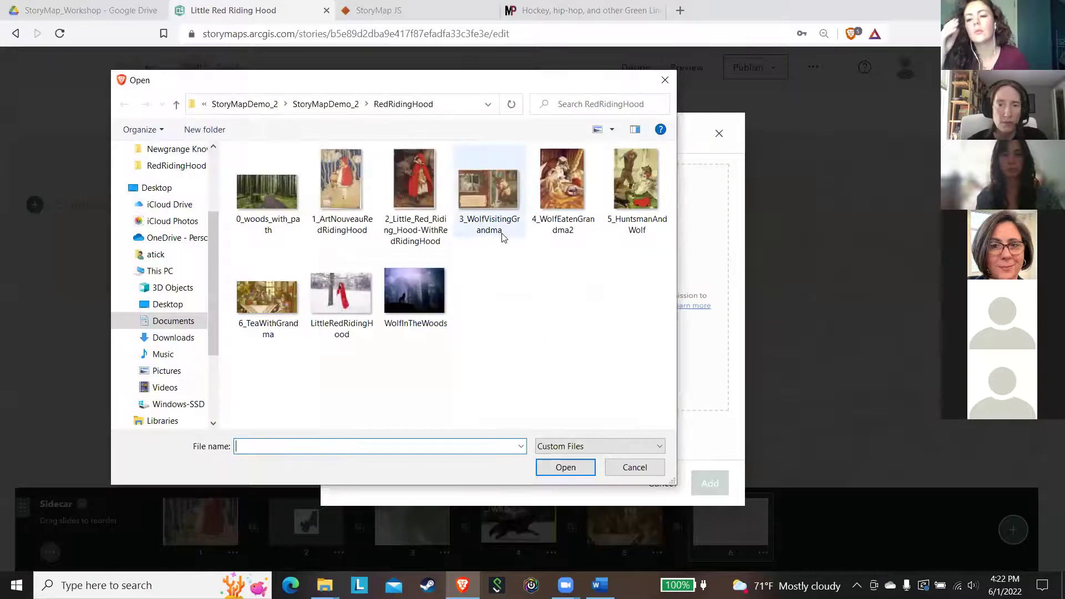
click(547, 194)
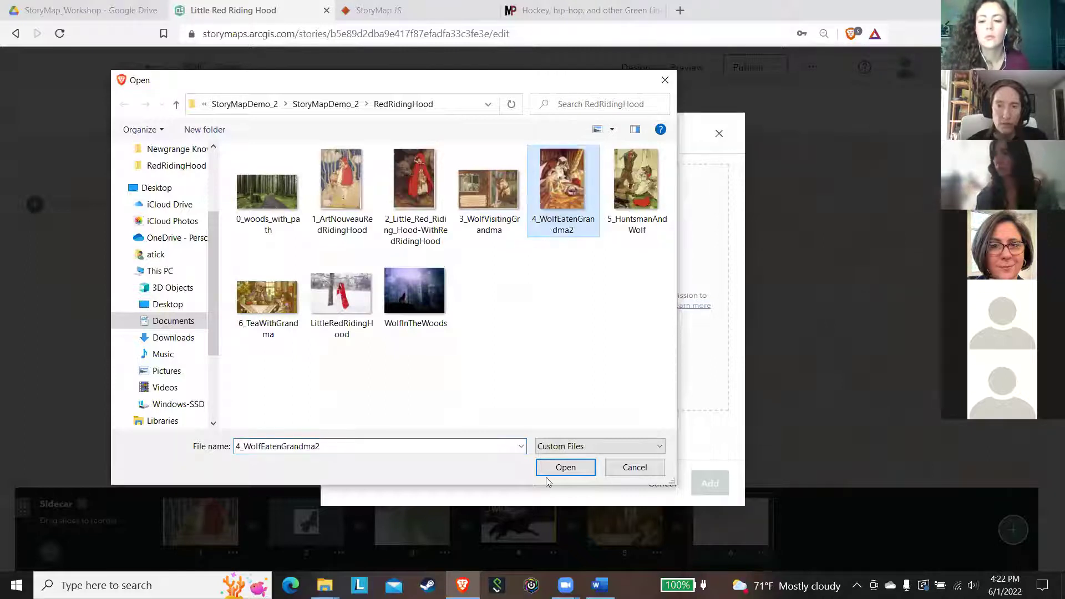
click(565, 466)
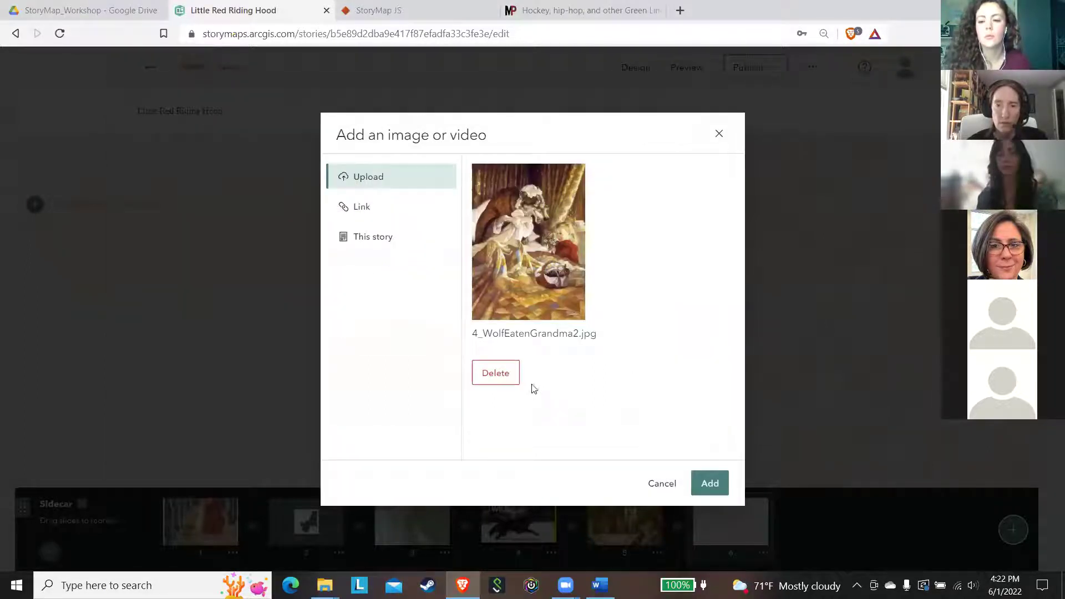
click(704, 485)
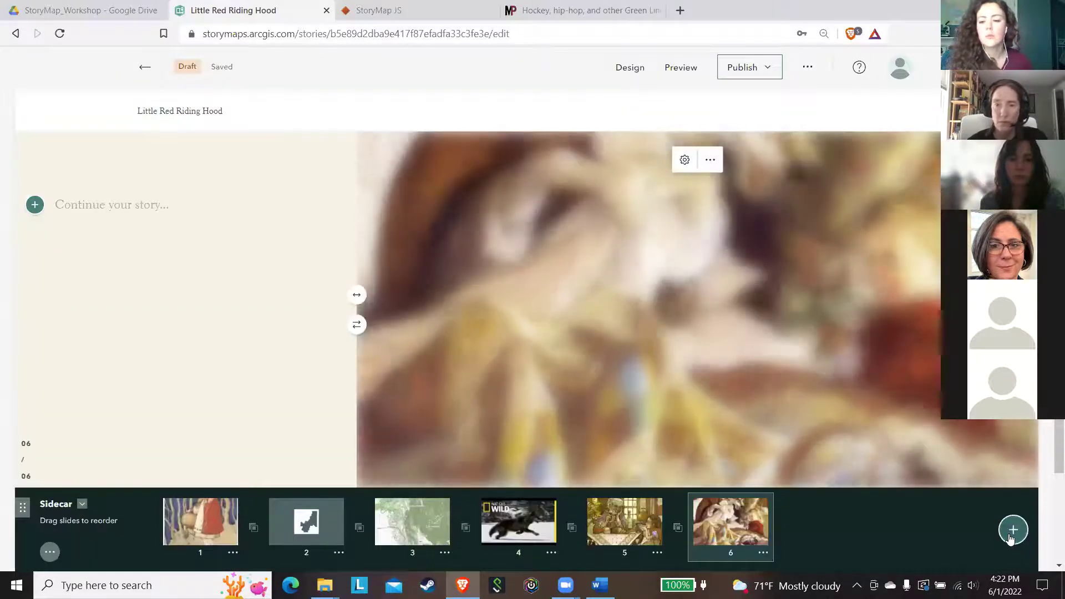
Upload the image WolfInTheWoods as the media of a new seventh sidecar slide.
click(685, 166)
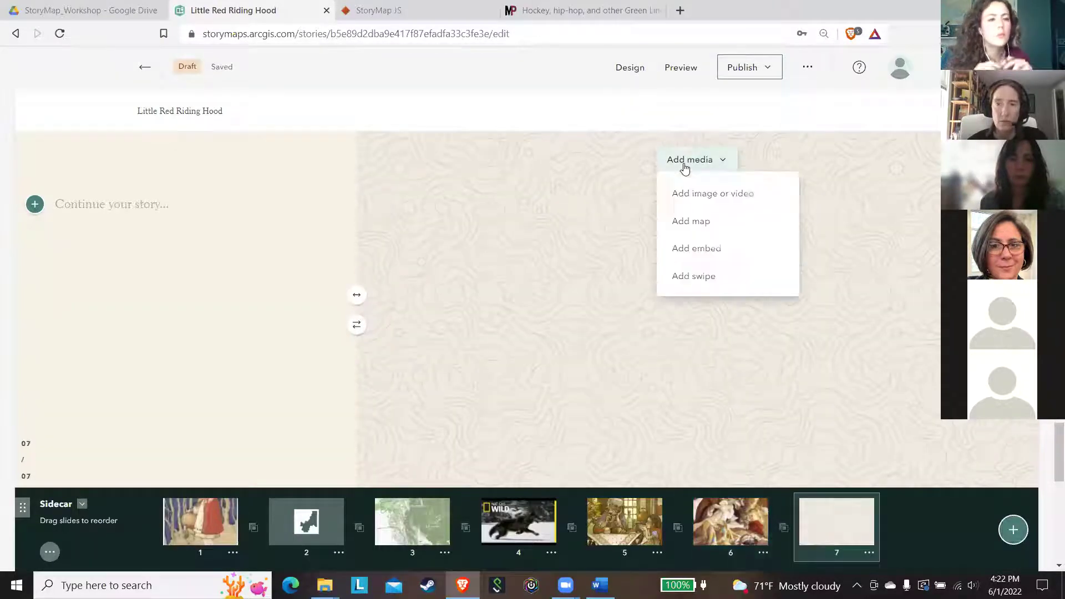
click(712, 196)
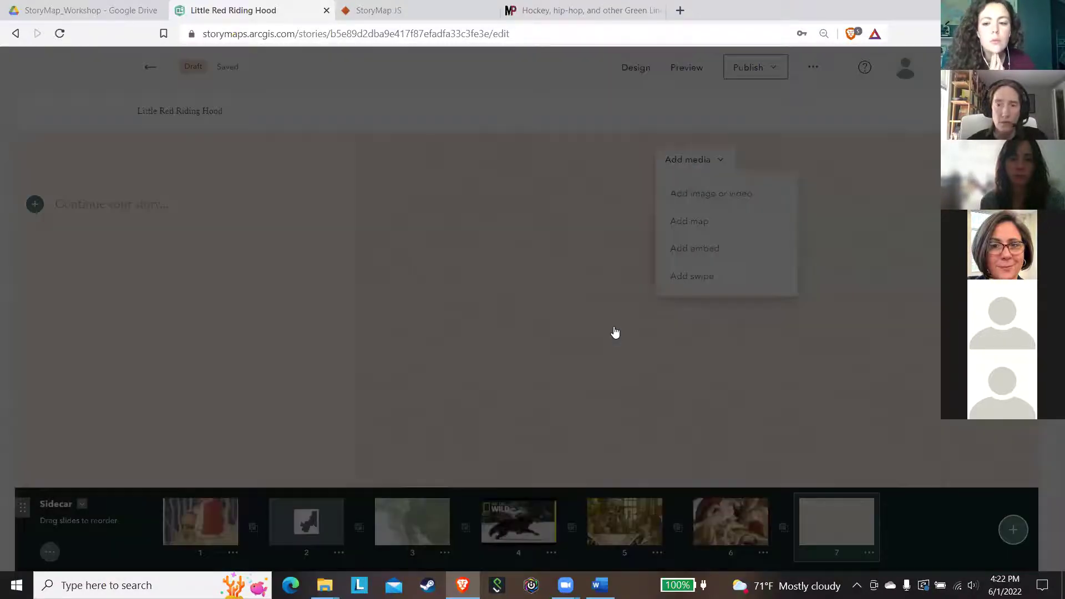
click(612, 334)
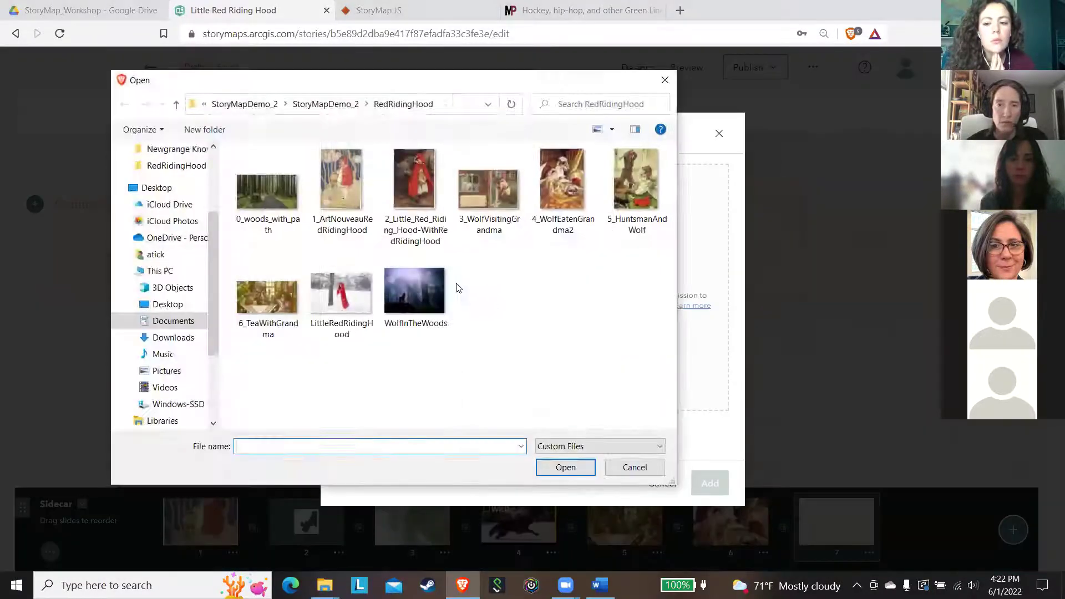
click(419, 285)
click(566, 470)
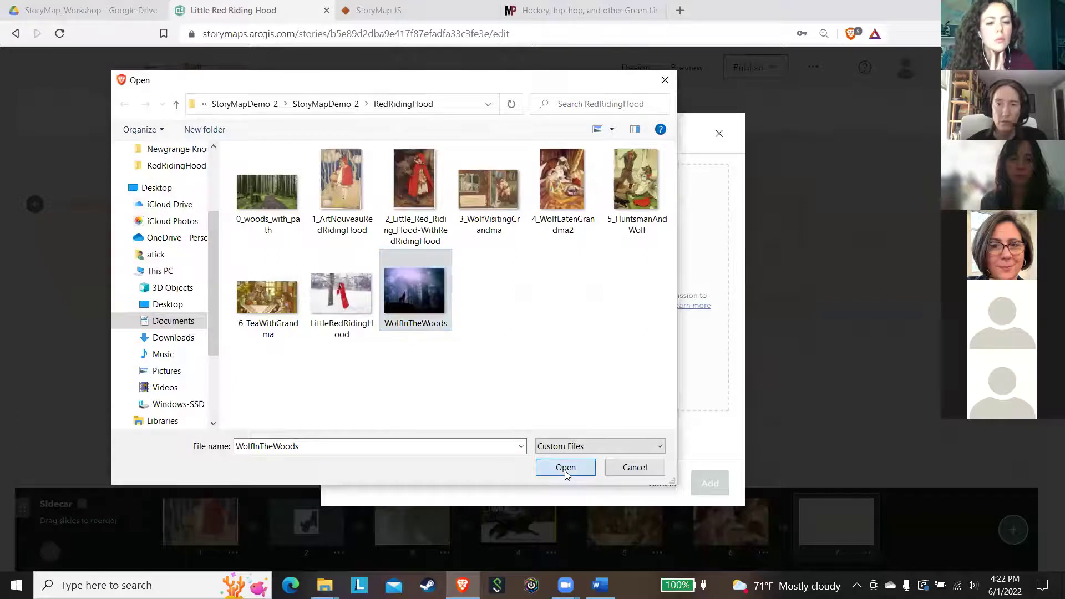
click(714, 487)
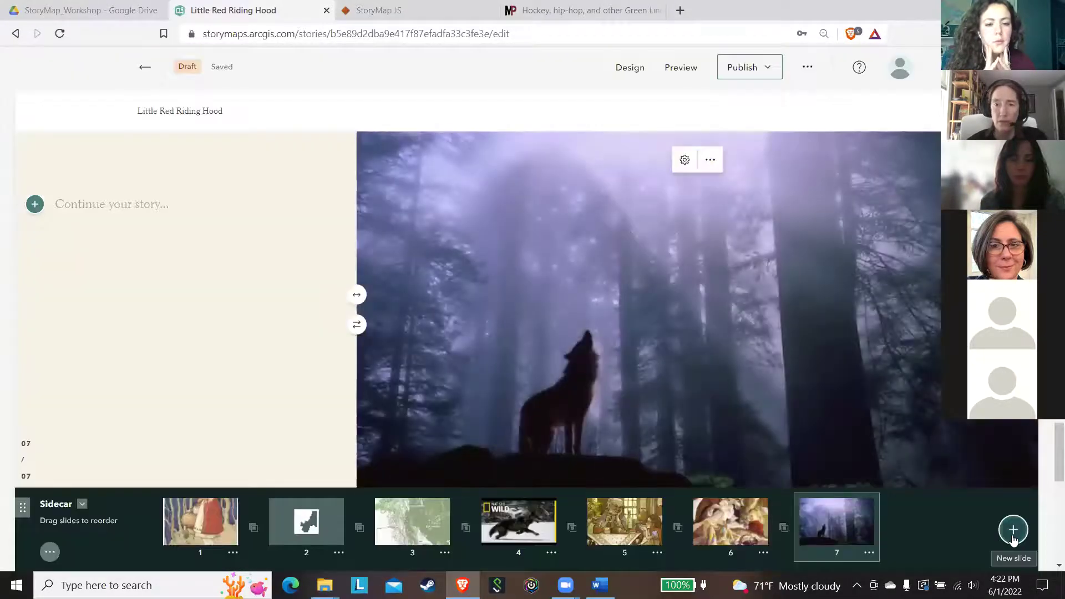
Add an eighth sidecar slide and upload the image 6_TeaWithGrandma from the RedRidingHood folder as its media.
click(1013, 530)
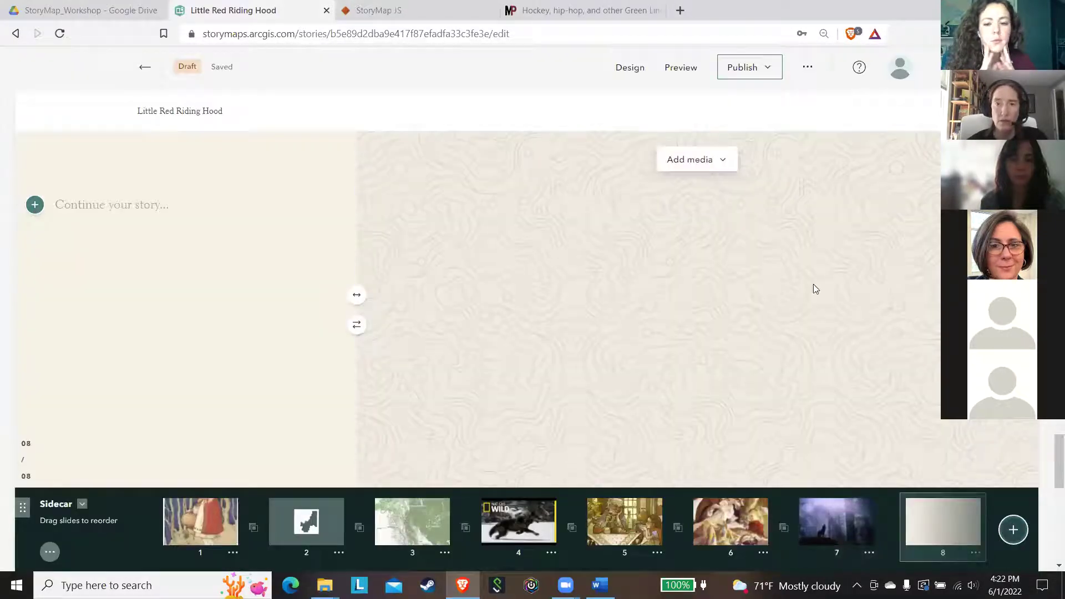
click(693, 164)
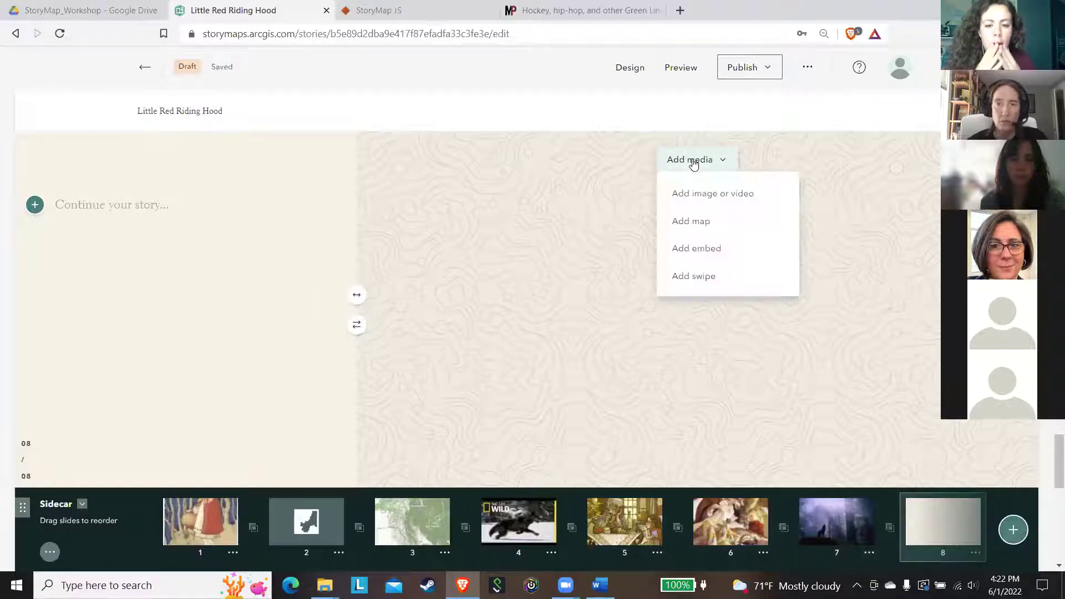
click(706, 196)
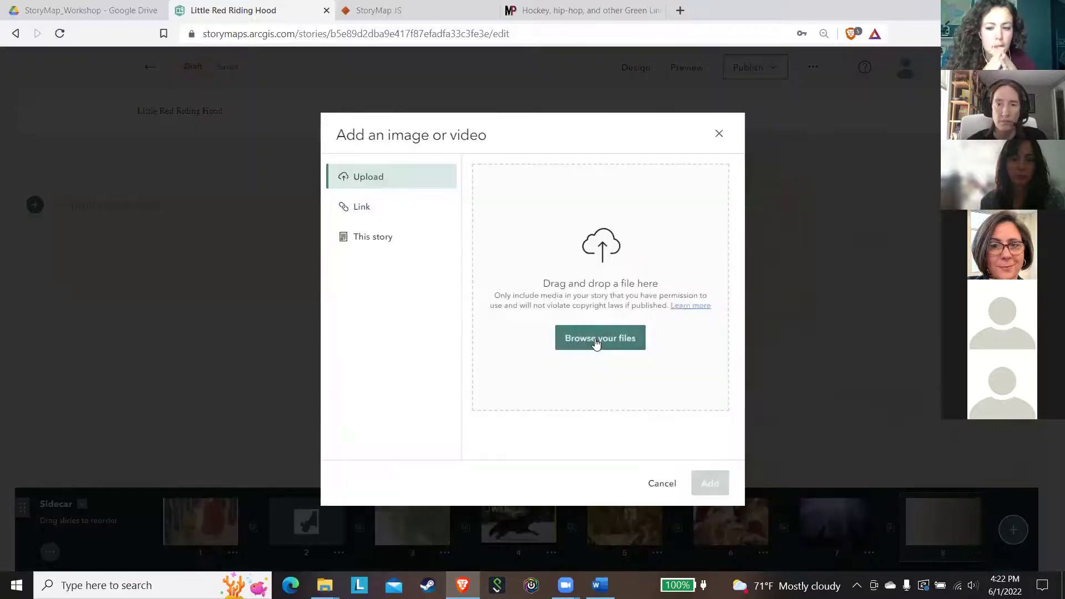
click(594, 338)
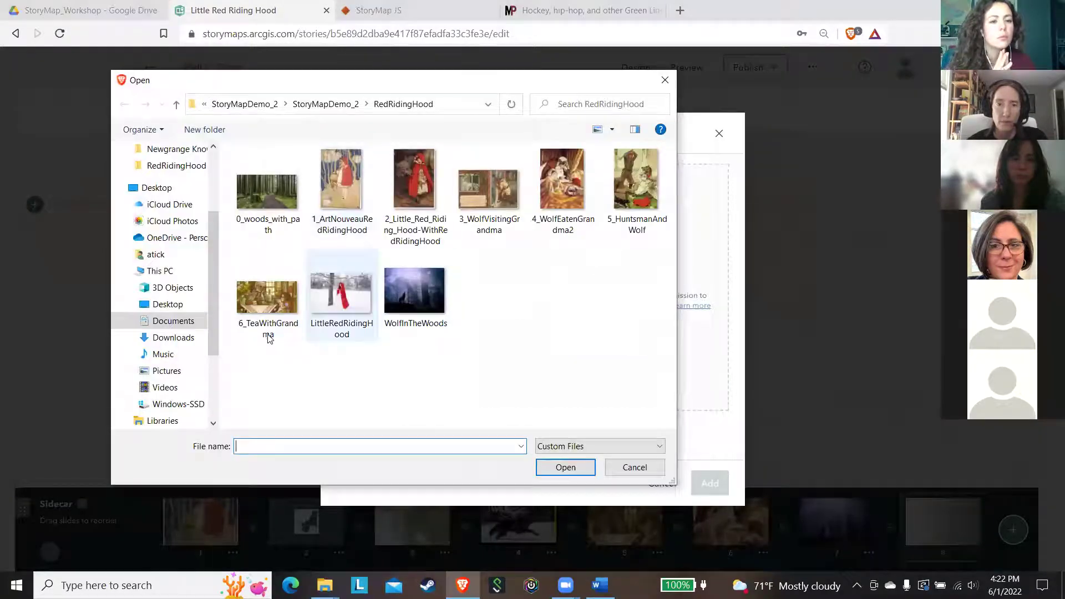
click(261, 315)
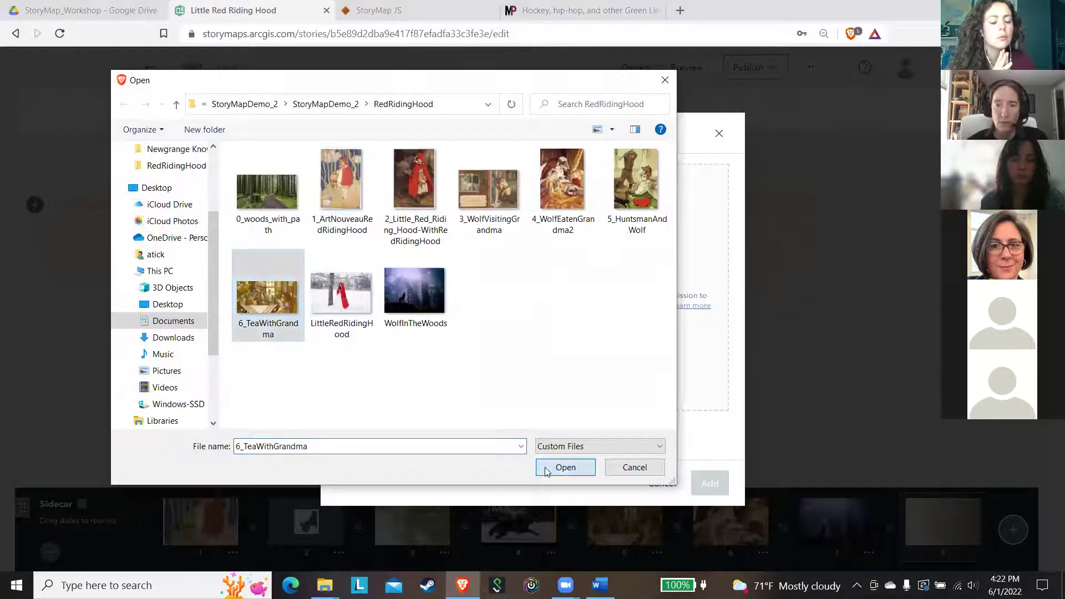
click(563, 467)
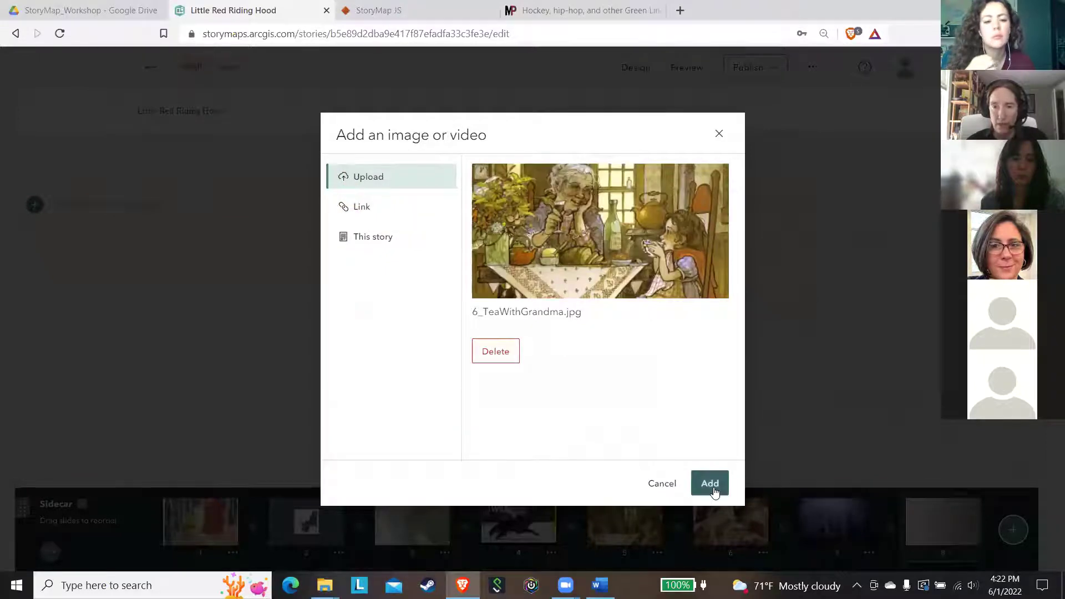
click(711, 484)
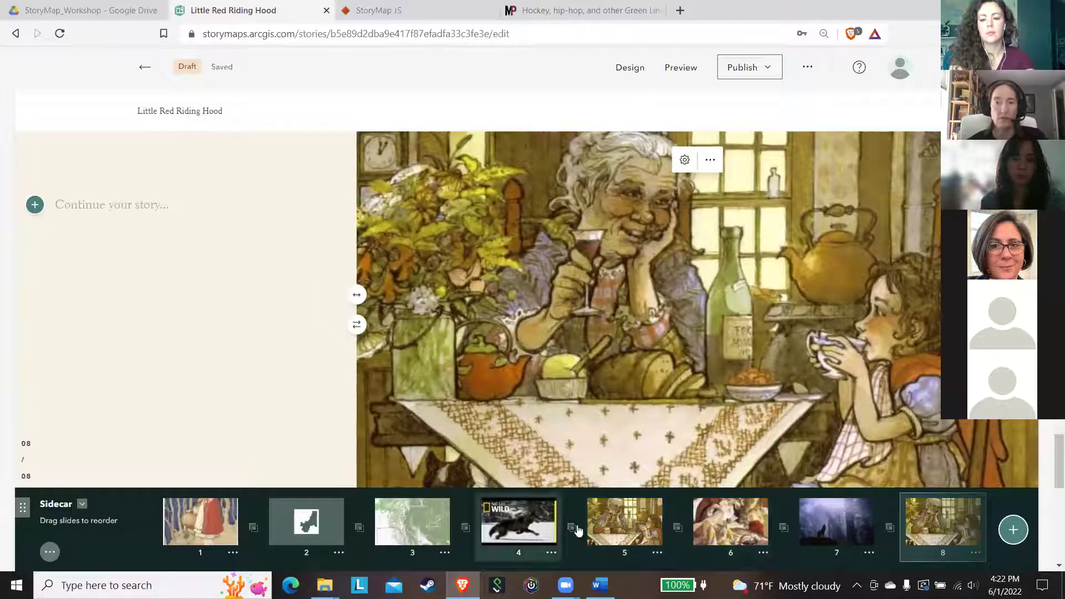
Delete the fifth sidecar slide, the earlier copy of the tea with Grandma image.
drag(702, 512, 645, 530)
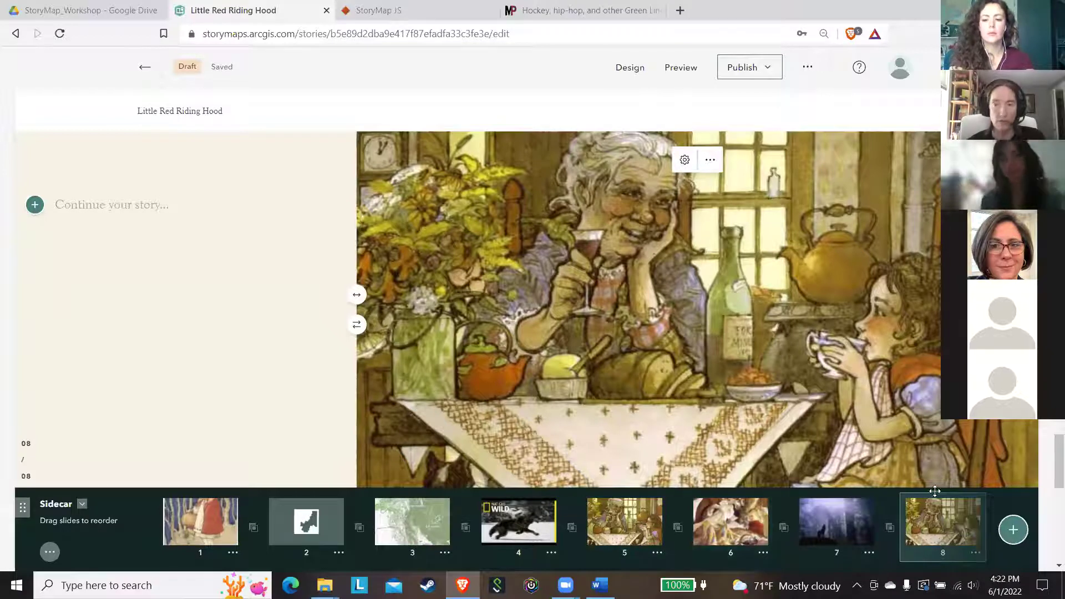
click(975, 553)
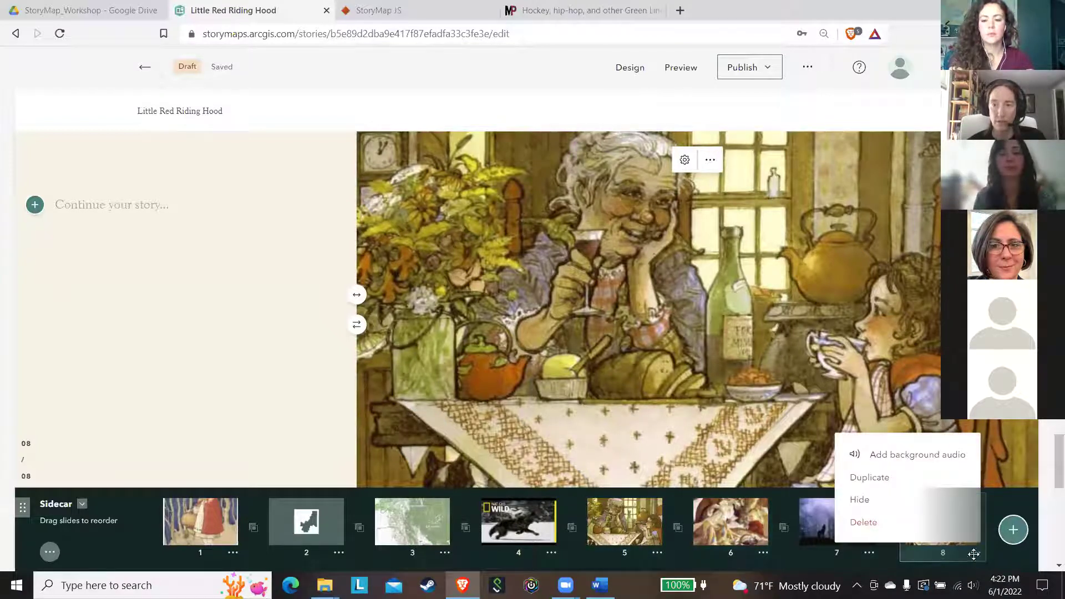
click(657, 553)
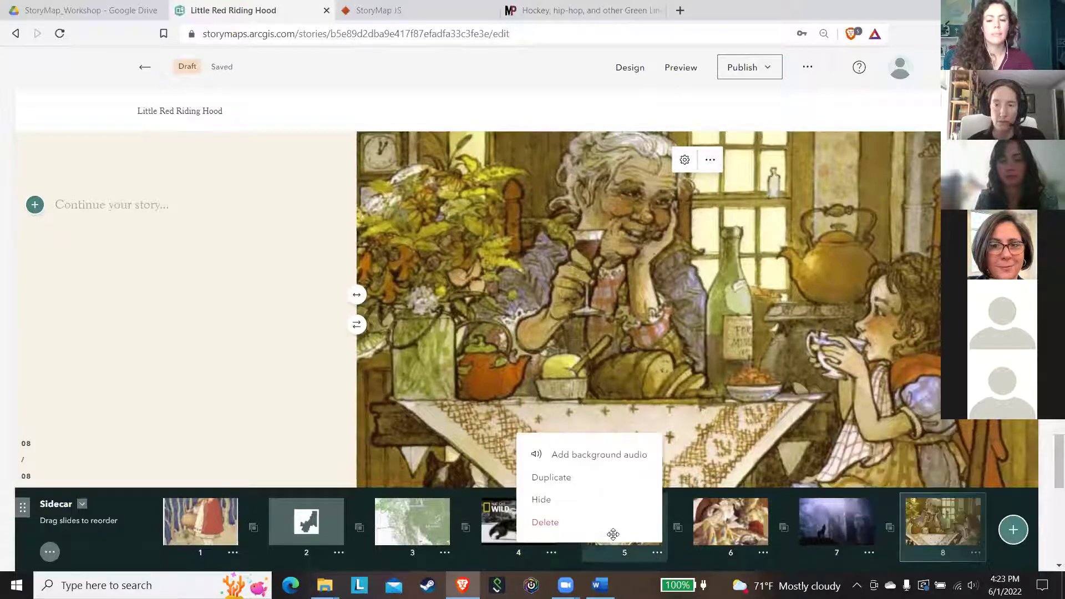
click(561, 522)
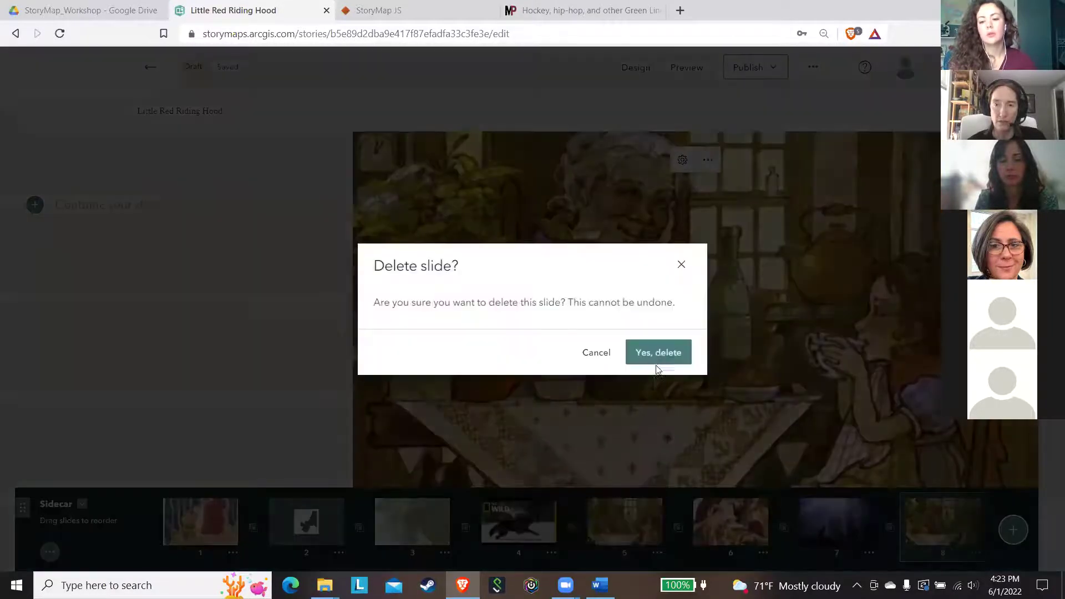
click(658, 354)
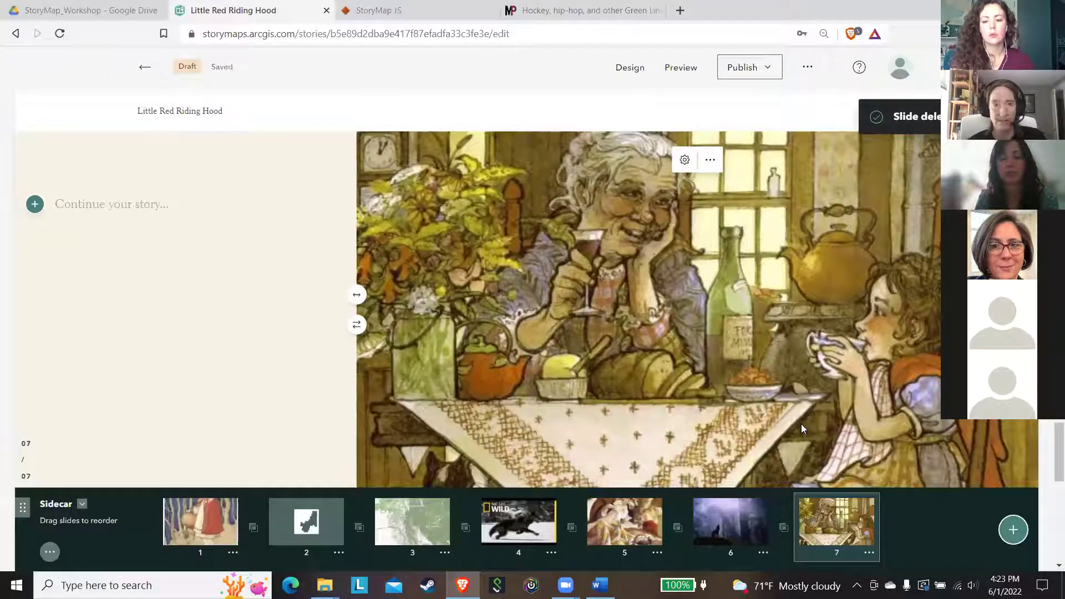
Add a new sidecar slide at the end and upload the image 5_HuntsmanAndWolf as its media.
click(1012, 531)
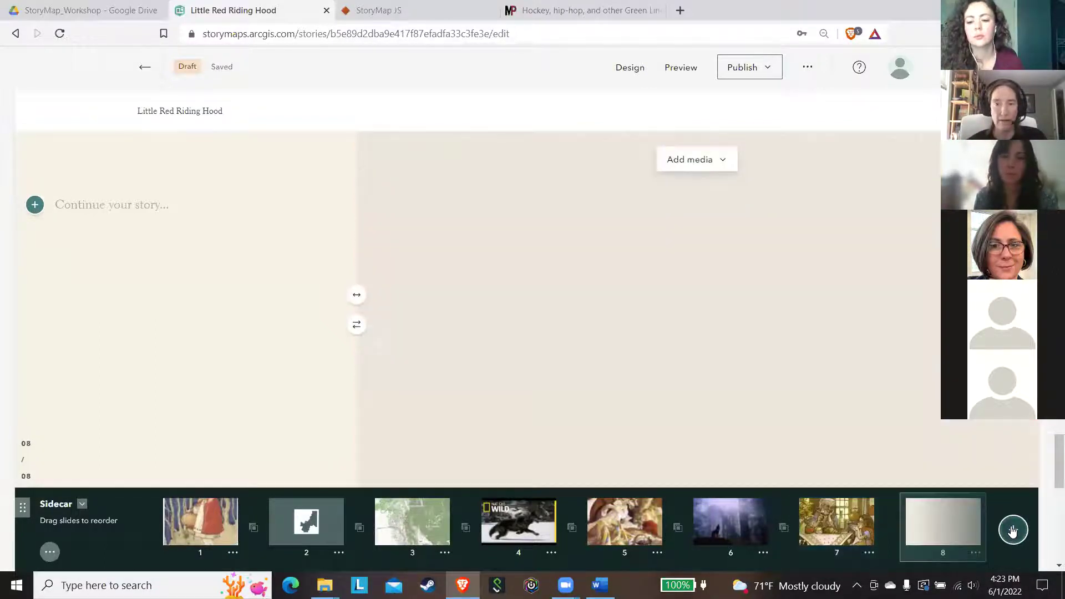
click(694, 164)
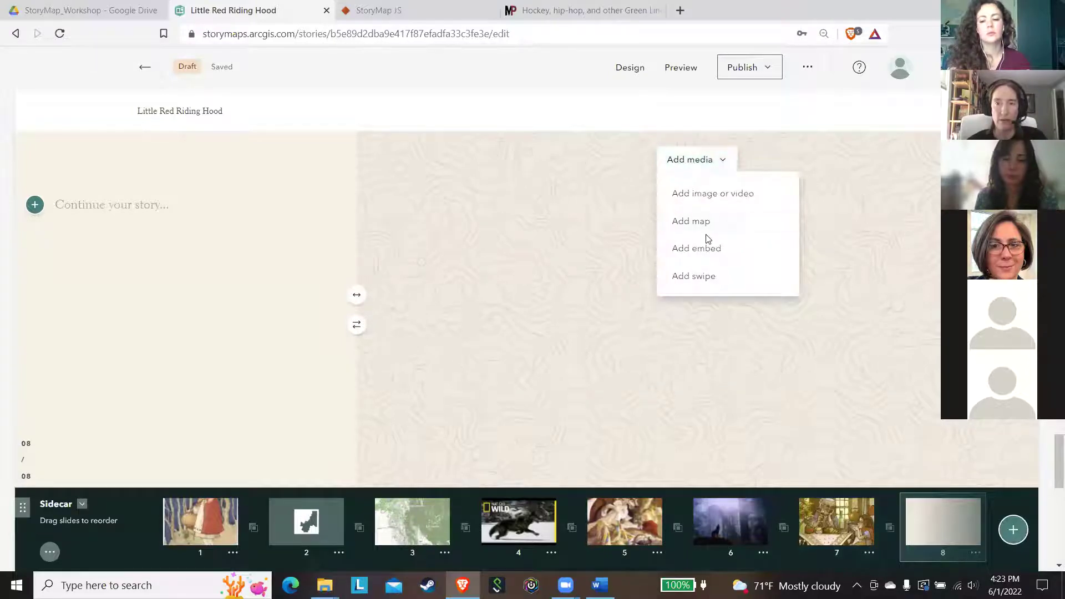
click(709, 195)
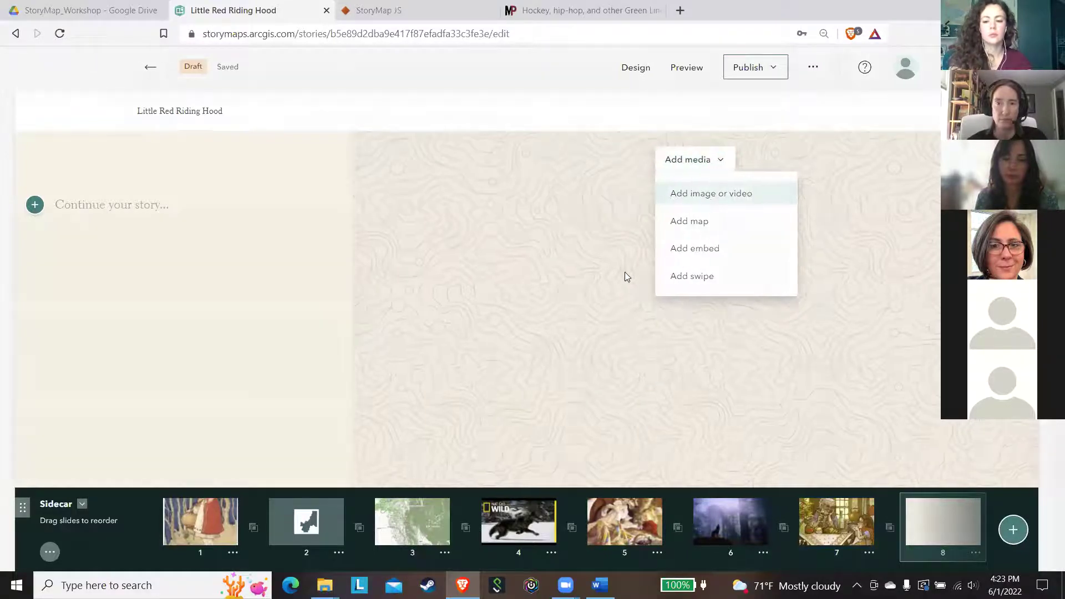
click(573, 337)
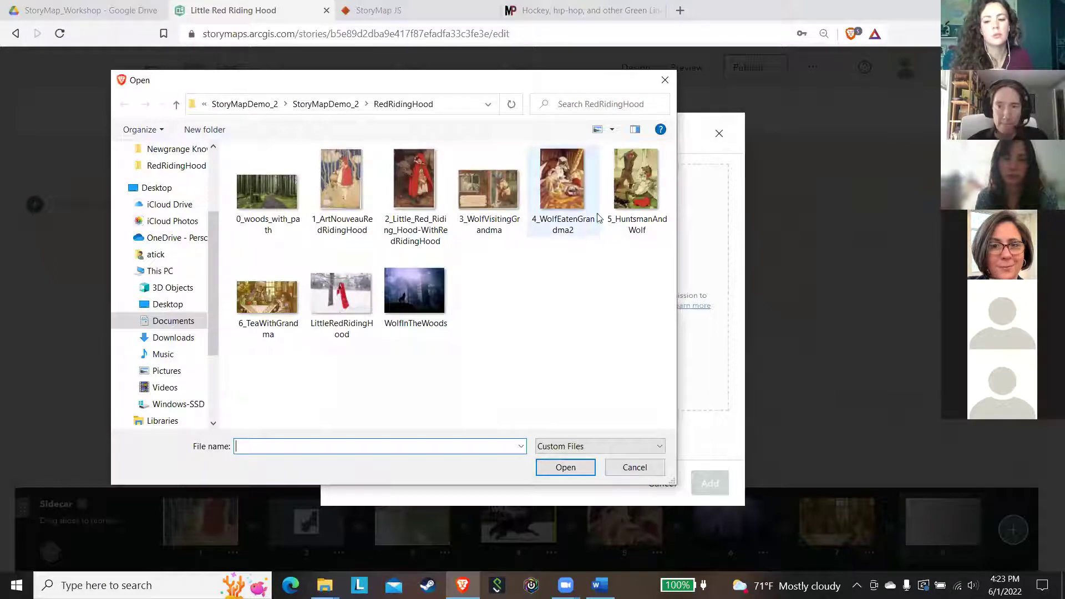
click(629, 198)
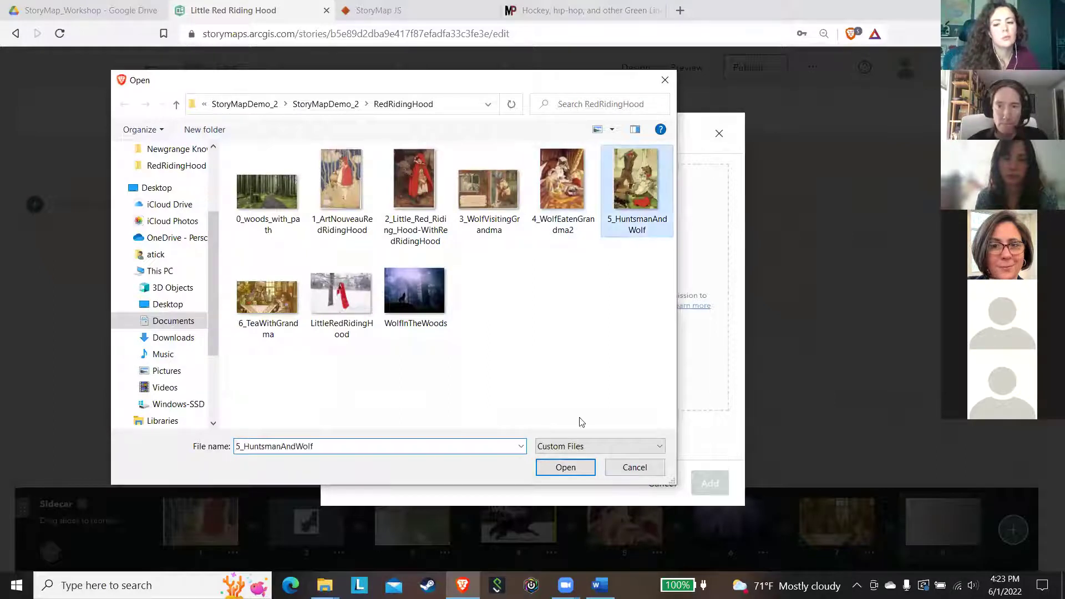
click(566, 466)
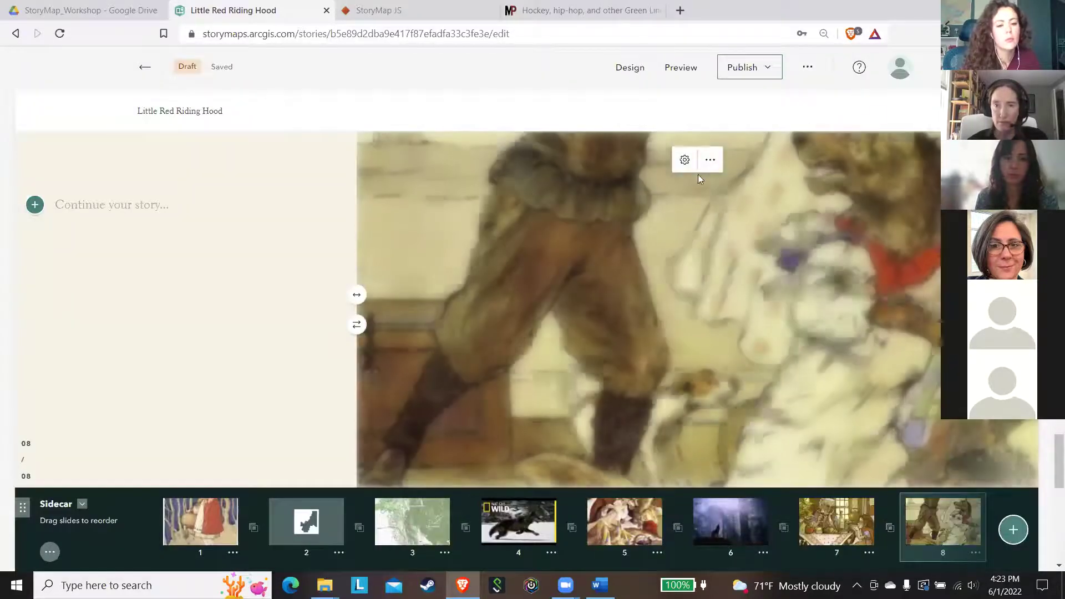
Set the huntsman image to fit its slide without cropping, and reorder that slide to sixth position, before the wolf in the woods.
click(684, 160)
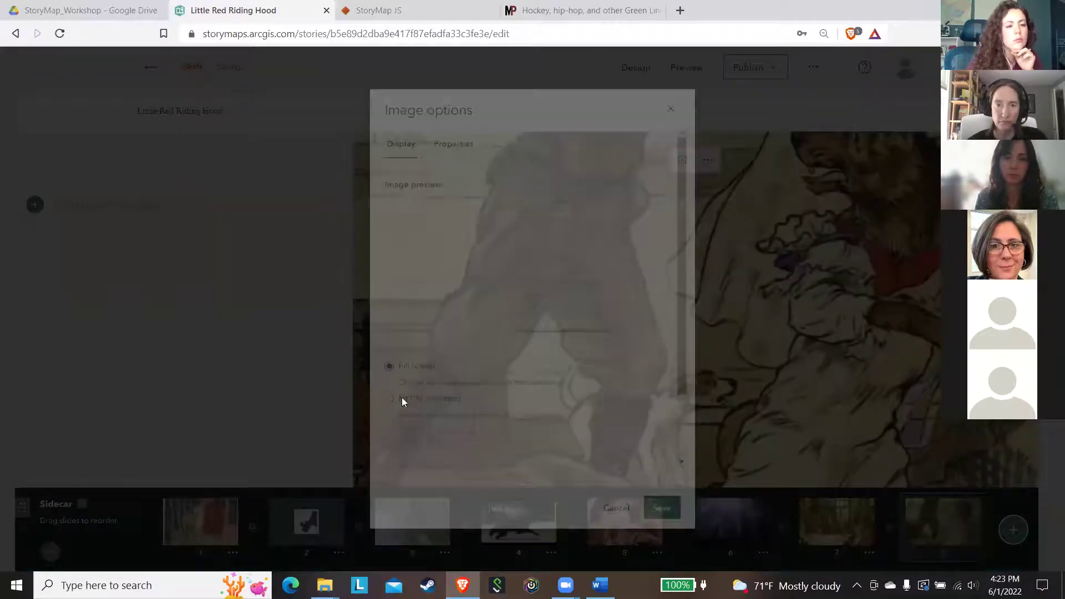
click(525, 420)
click(672, 521)
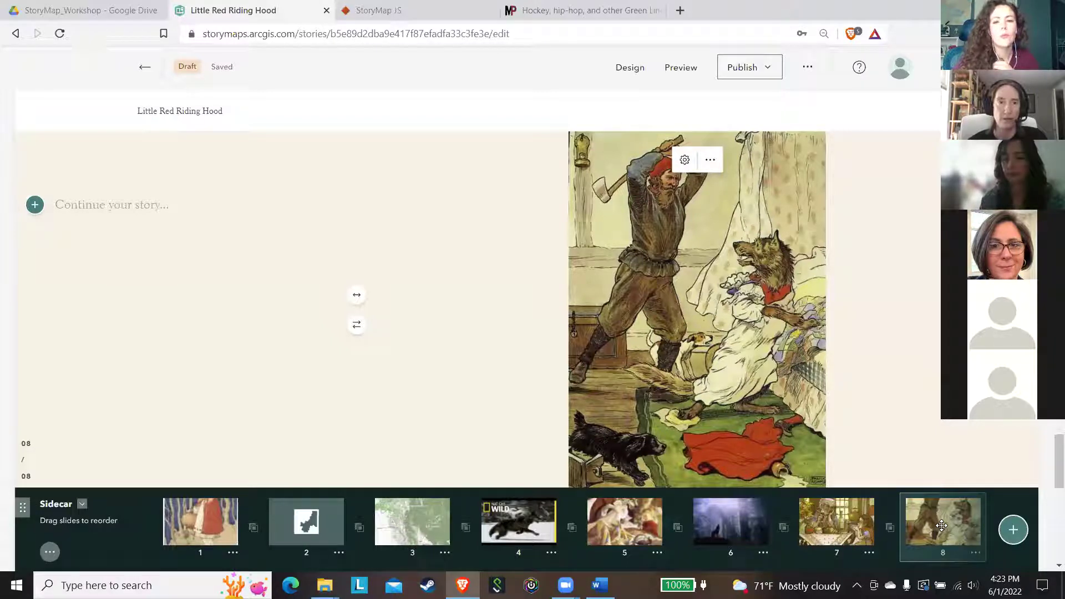
drag(941, 526, 723, 527)
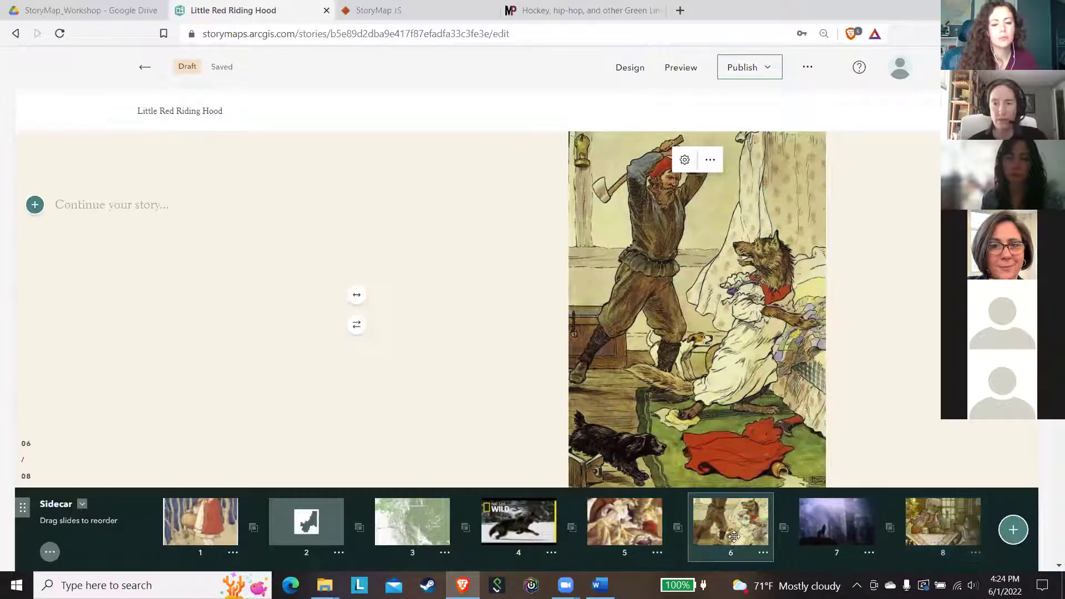
Upload wolf5 from the RedRidingHood folder as background audio for the seventh slide, playing the clip before adding it.
click(763, 554)
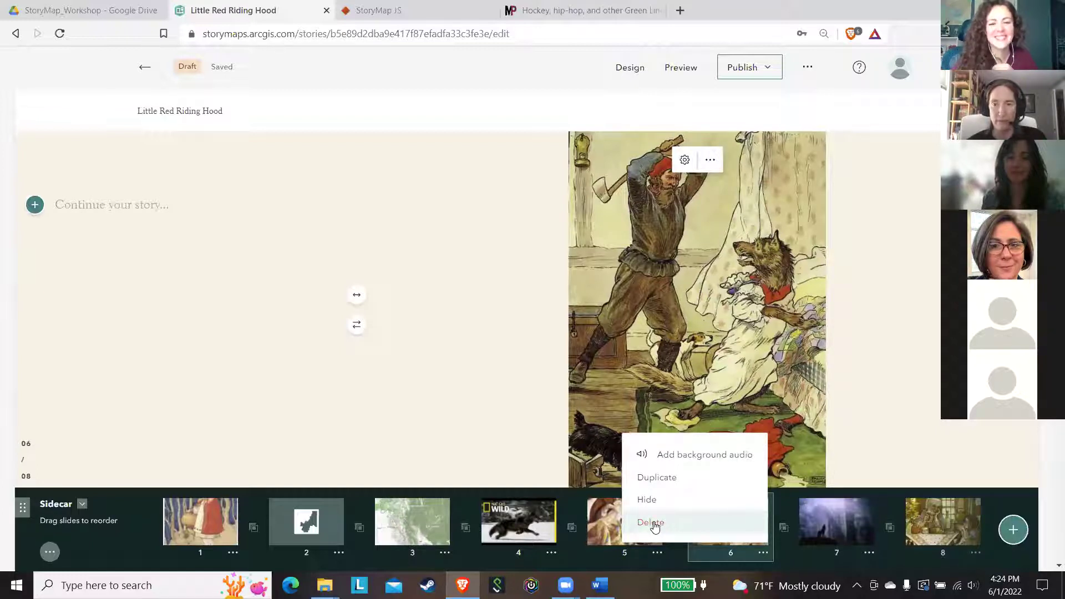
click(871, 554)
click(816, 456)
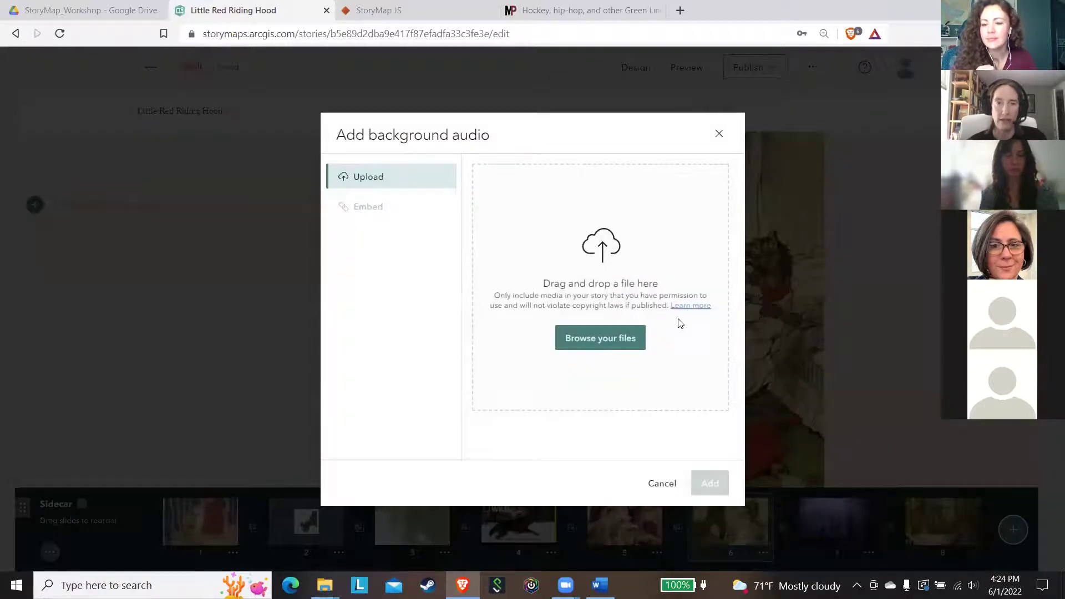
click(627, 337)
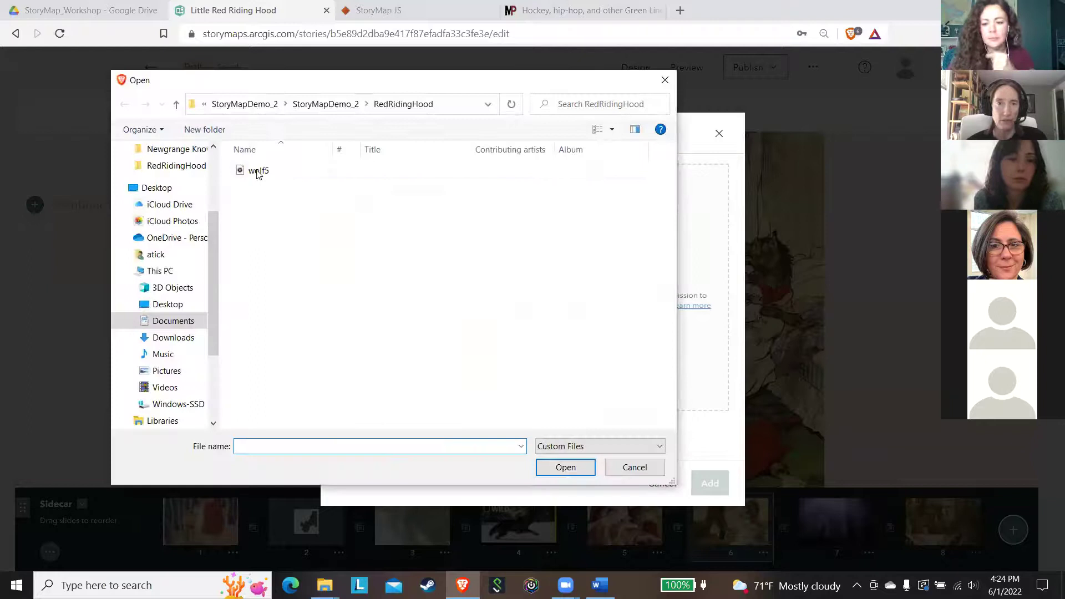
click(259, 171)
click(566, 467)
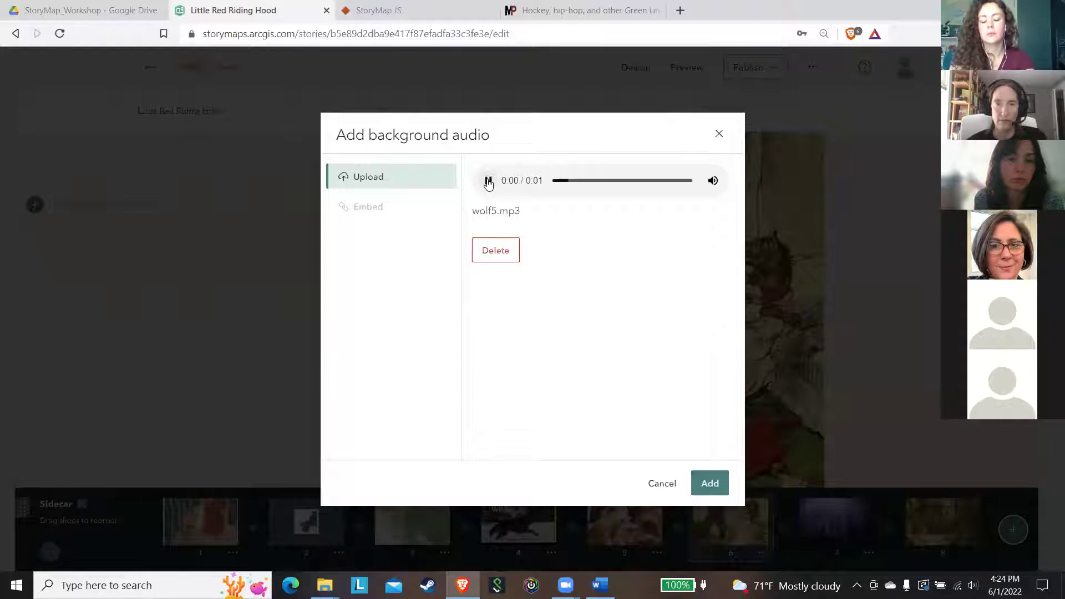
click(487, 181)
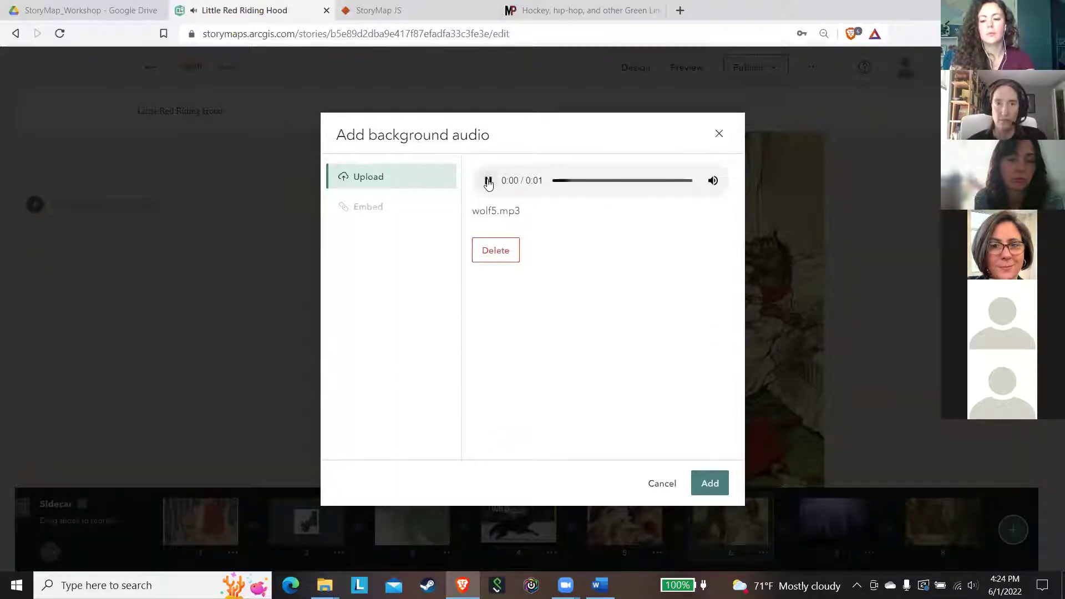
click(710, 484)
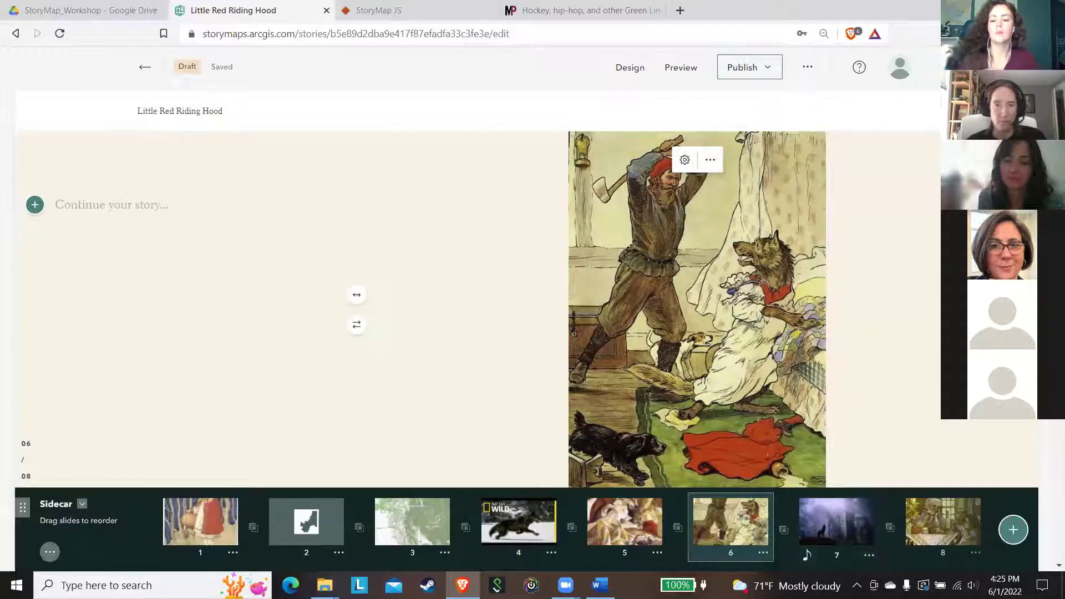
Review the sidecar slides in the story builder around the wolf in the woods, and go back up to the cover.
scroll(183, 305, down, 5)
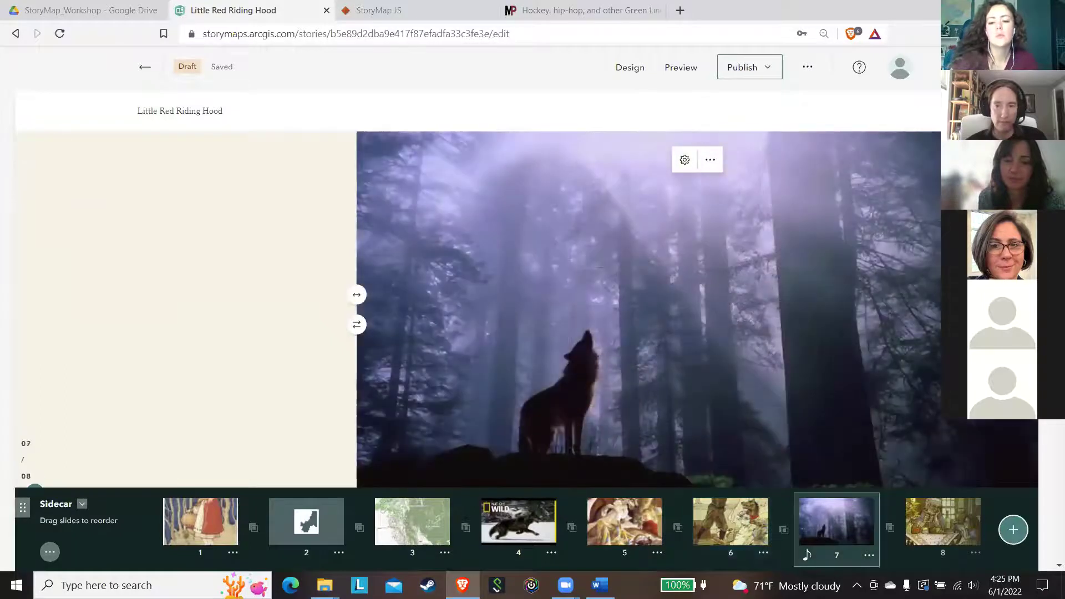
scroll(183, 305, up, 10)
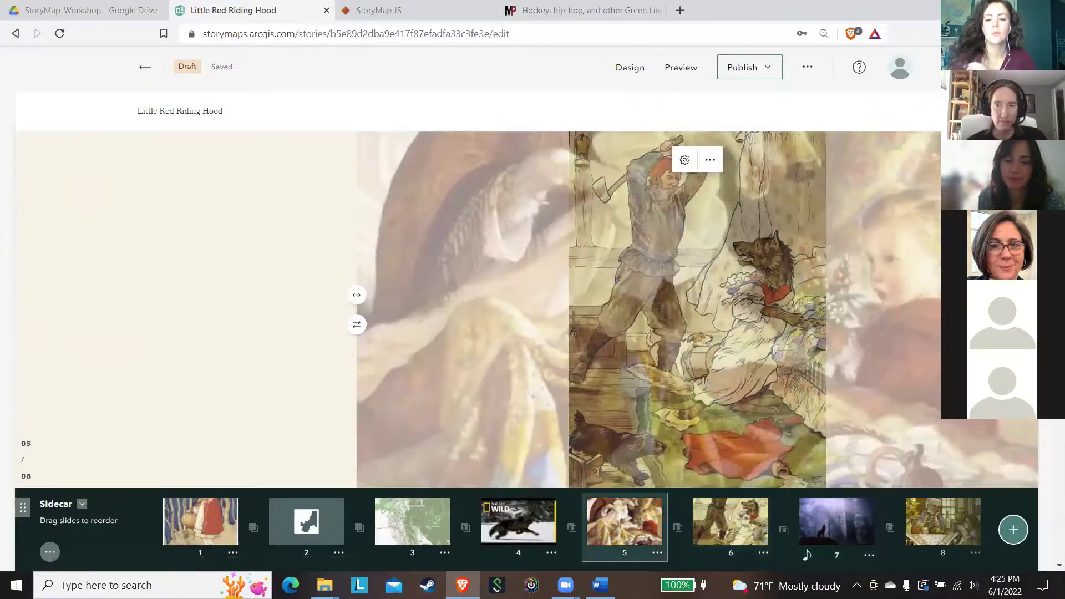
scroll(183, 305, up, 5)
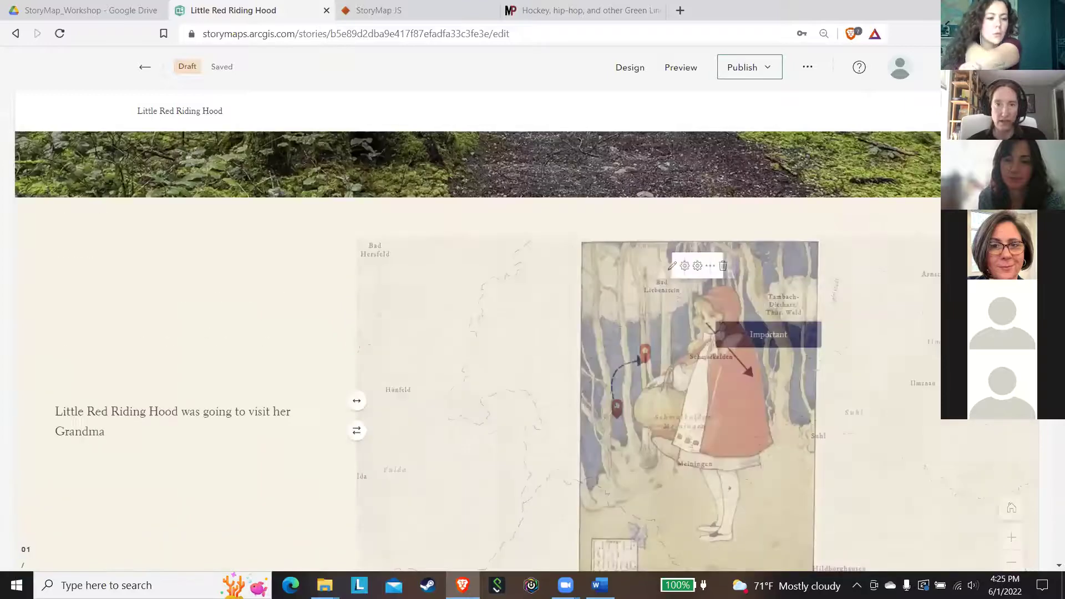
scroll(183, 305, up, 3)
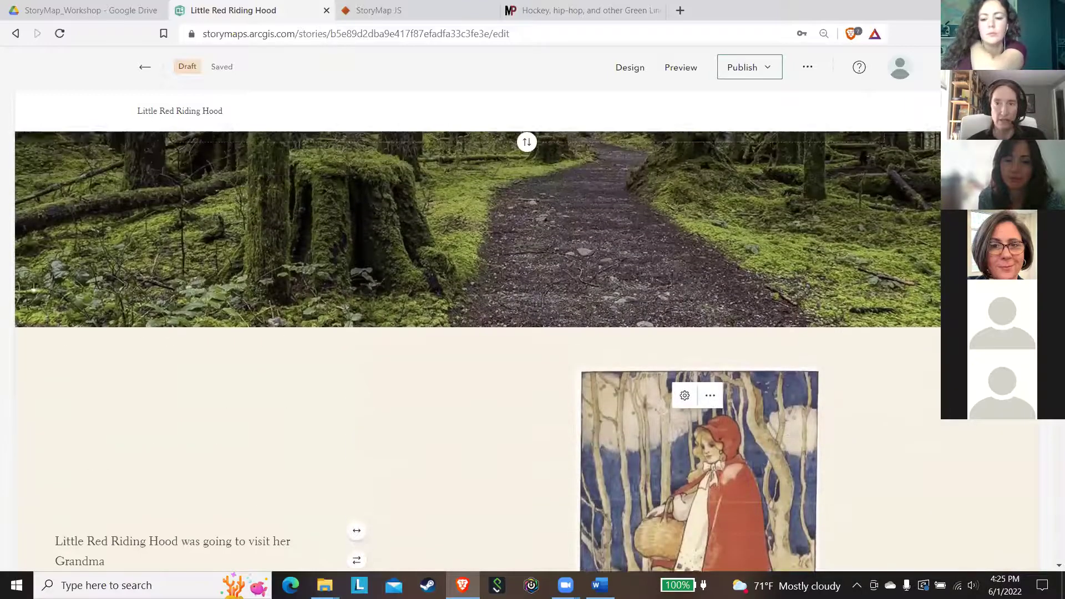
scroll(776, 180, up, 3)
scroll(691, 185, down, 2)
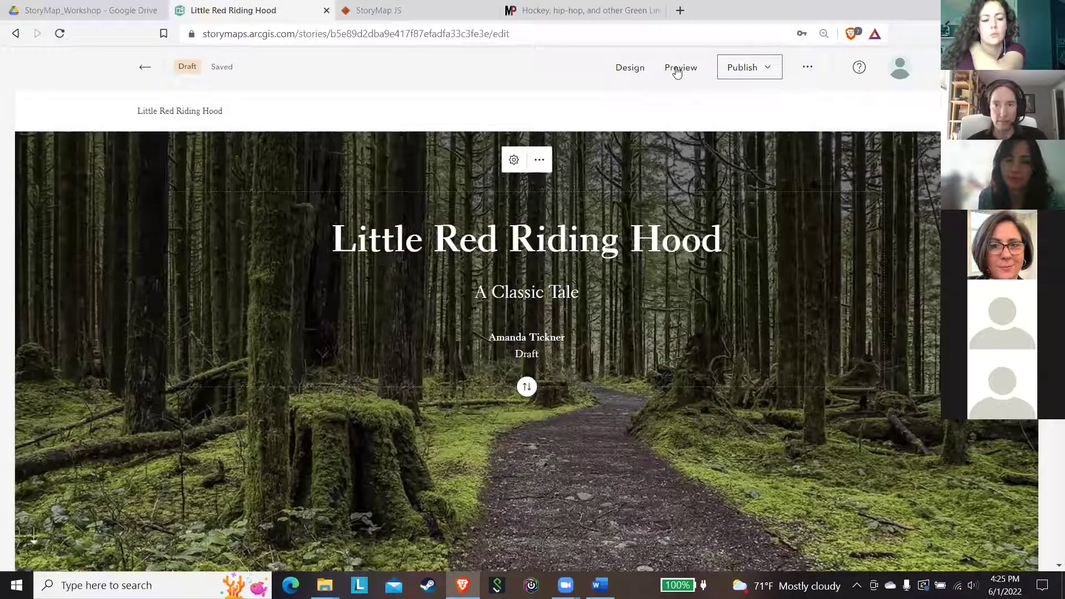
Open the story preview in the full browser layout and read through the cover, maps and wolf video slides.
click(677, 69)
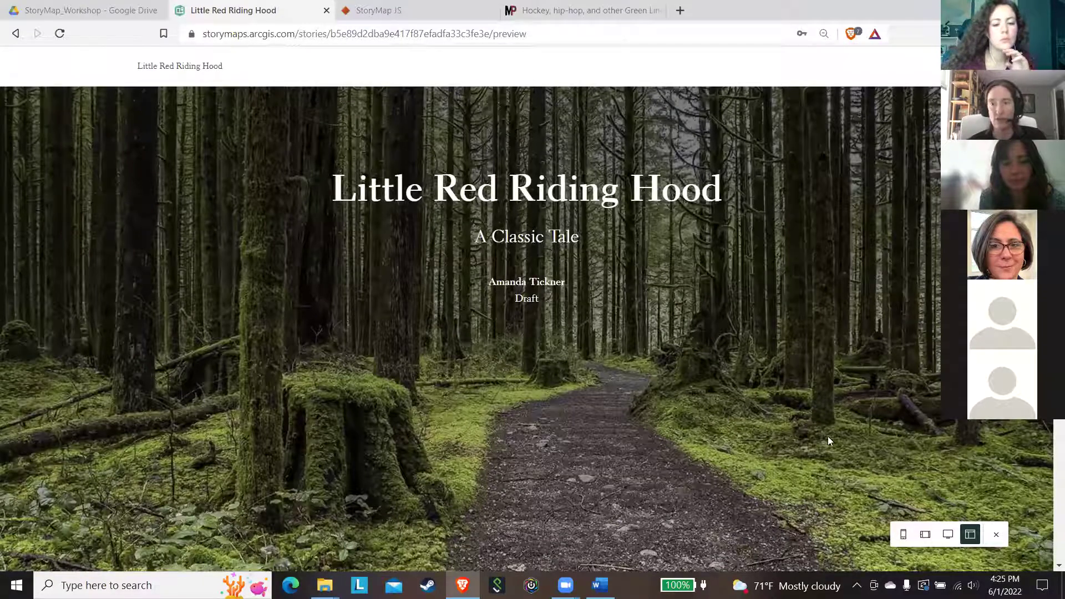
click(970, 536)
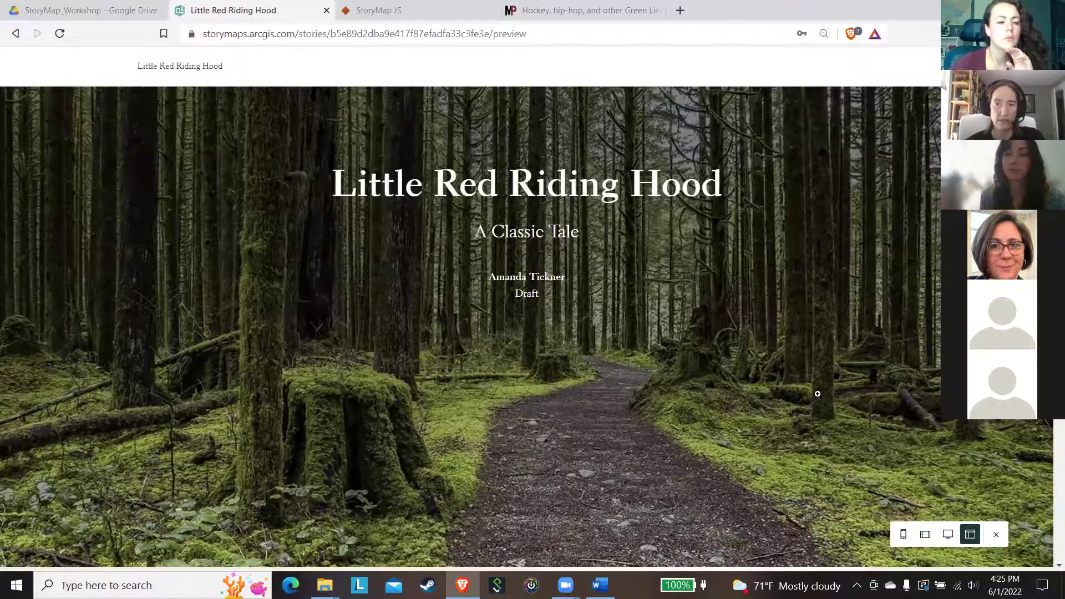
scroll(817, 394, down, 2)
scroll(817, 393, down, 5)
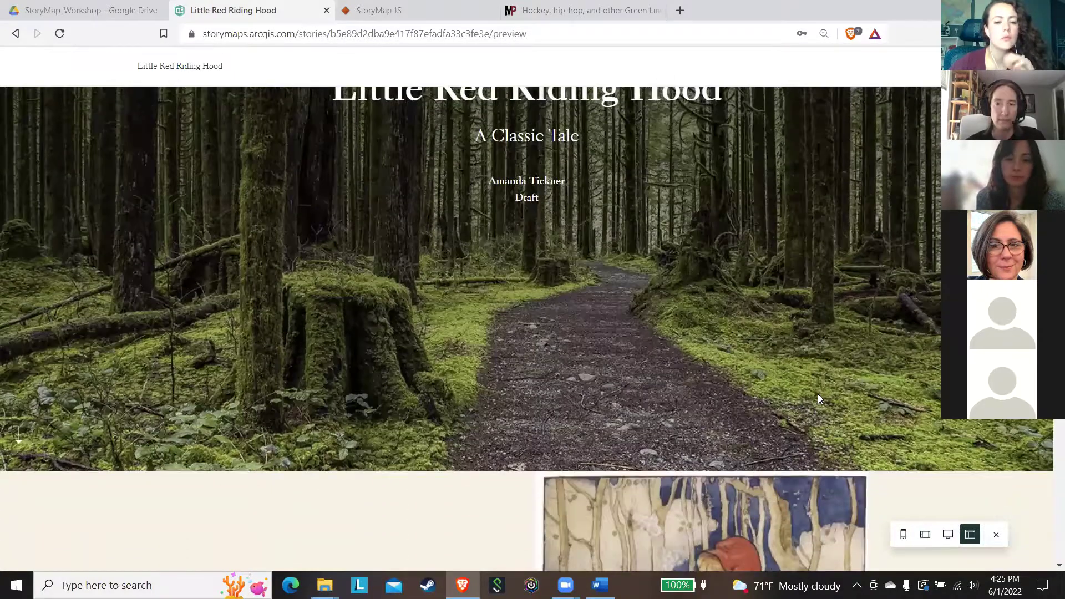
scroll(817, 394, down, 3)
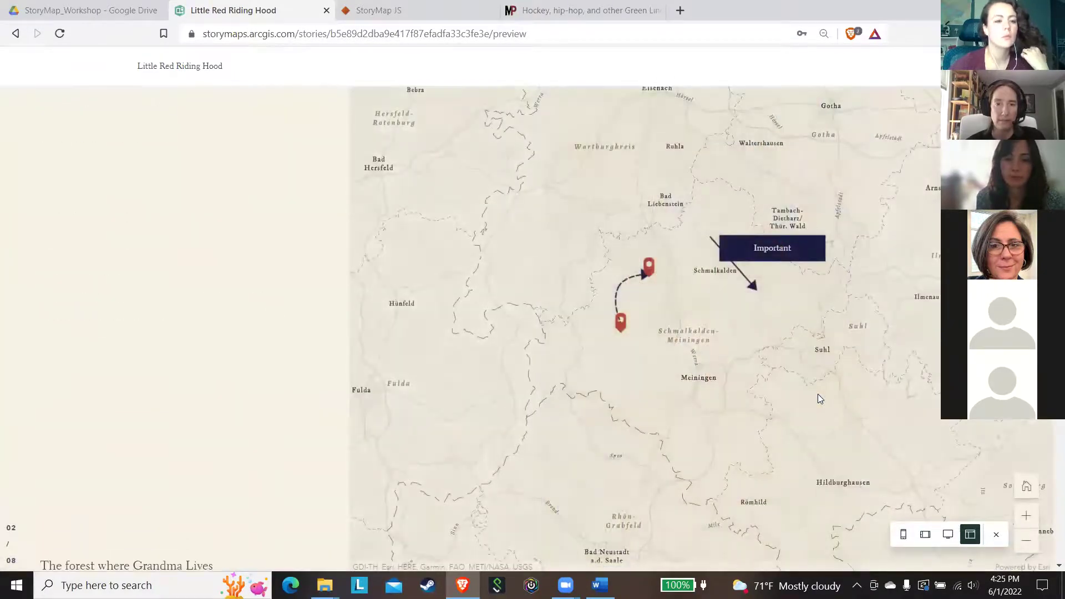
scroll(817, 394, down, 3)
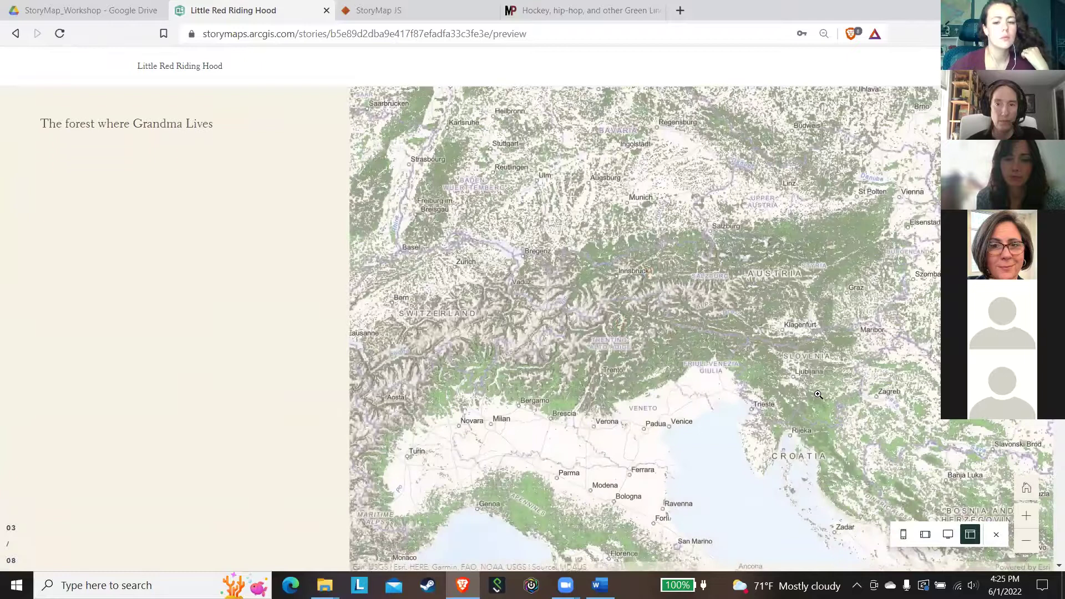
scroll(817, 393, down, 5)
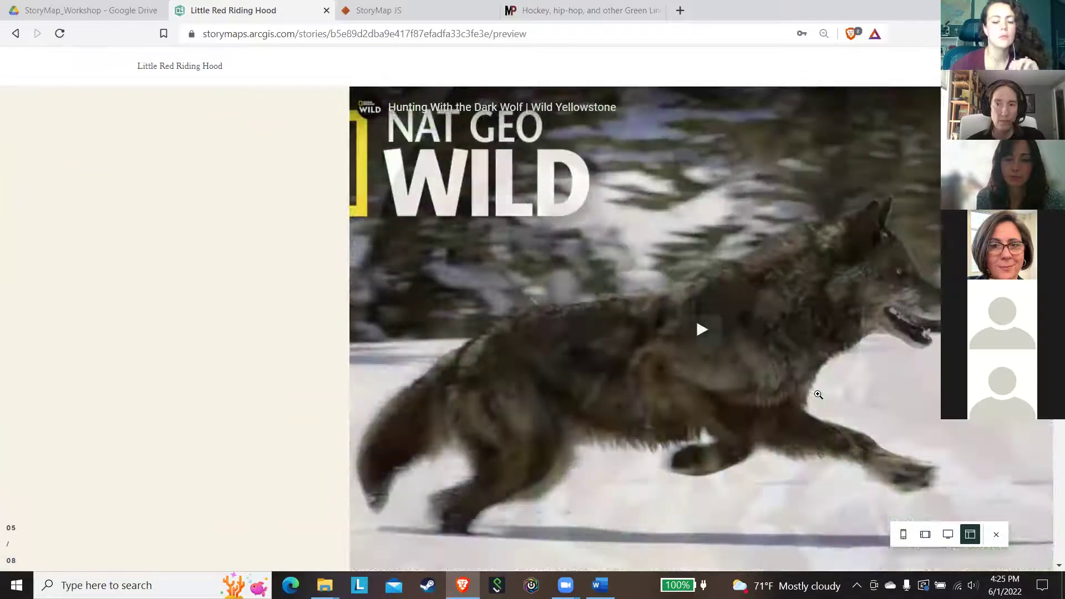
Check how the story looks in the phone-size preview and close the preview.
scroll(905, 542, down, 5)
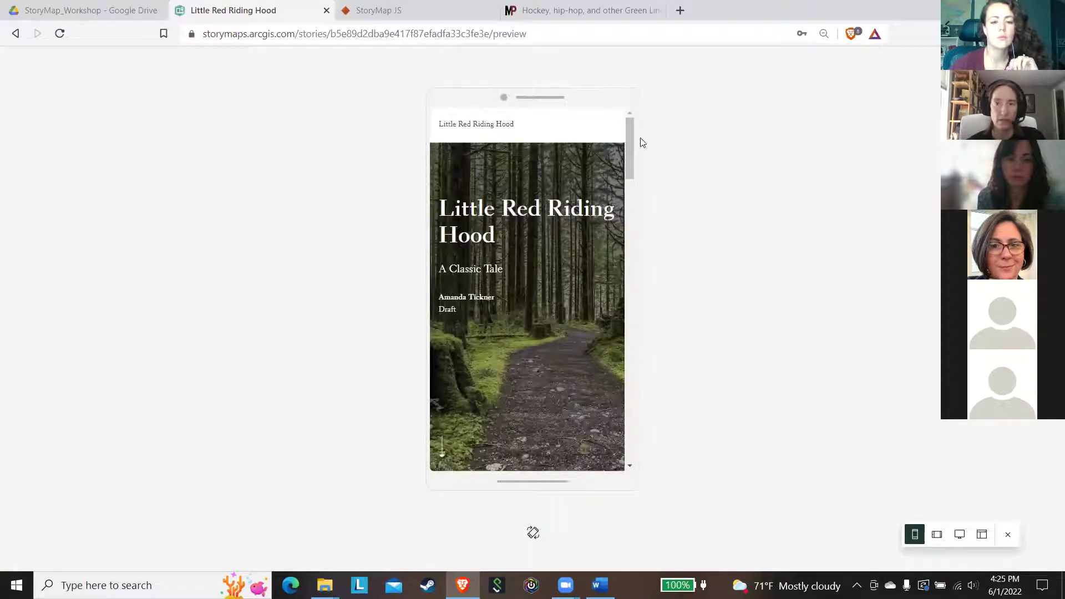
scroll(636, 161, down, 2)
drag(636, 165, 668, 152)
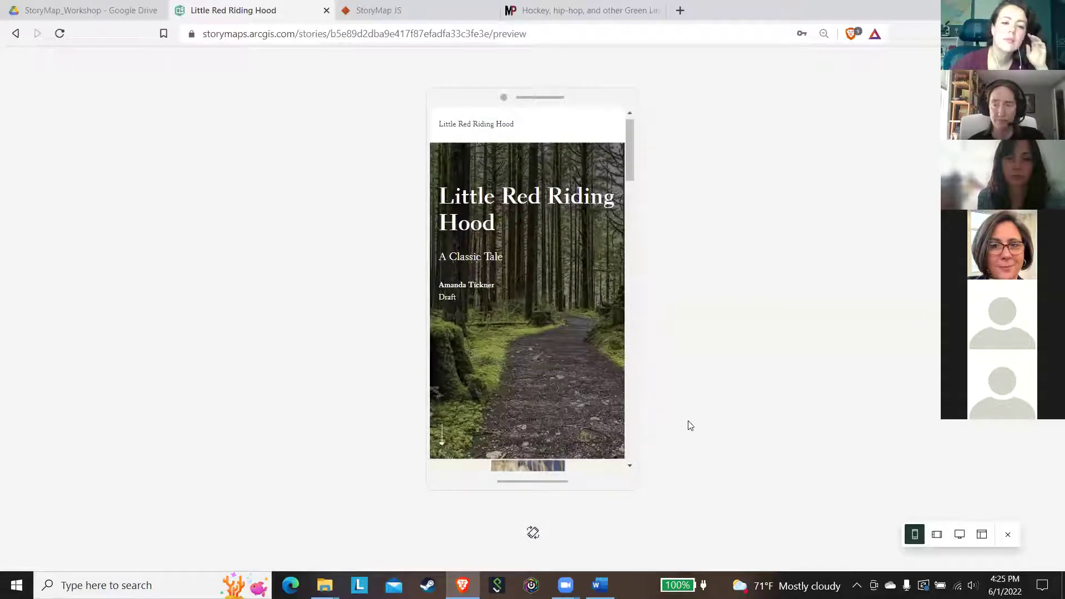
click(1006, 536)
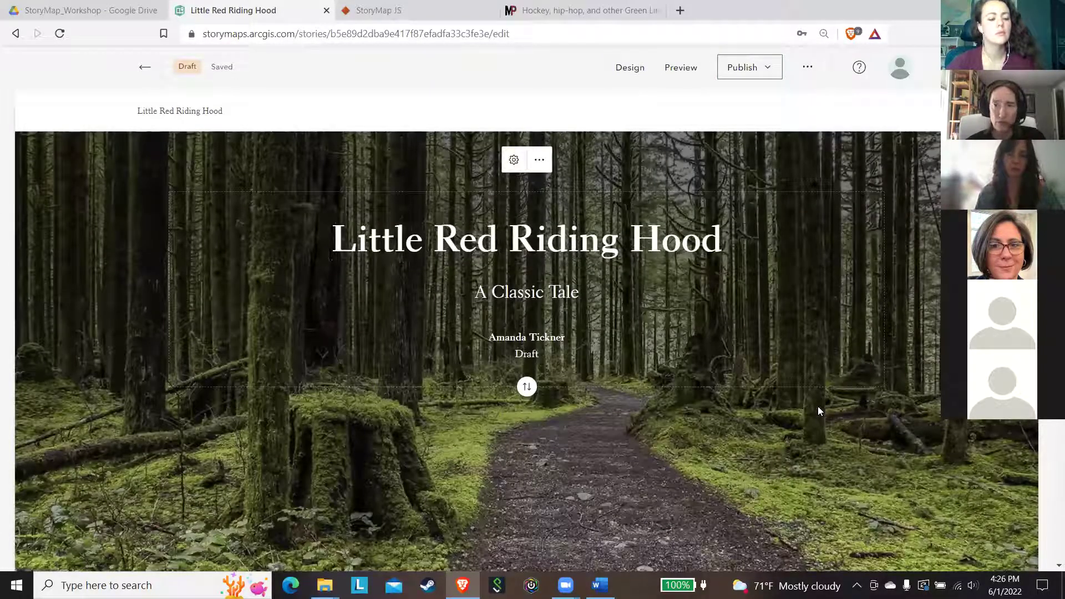
Publish the story with the Private sharing level, going ahead despite the World Forests content that may require a sign-in.
click(766, 72)
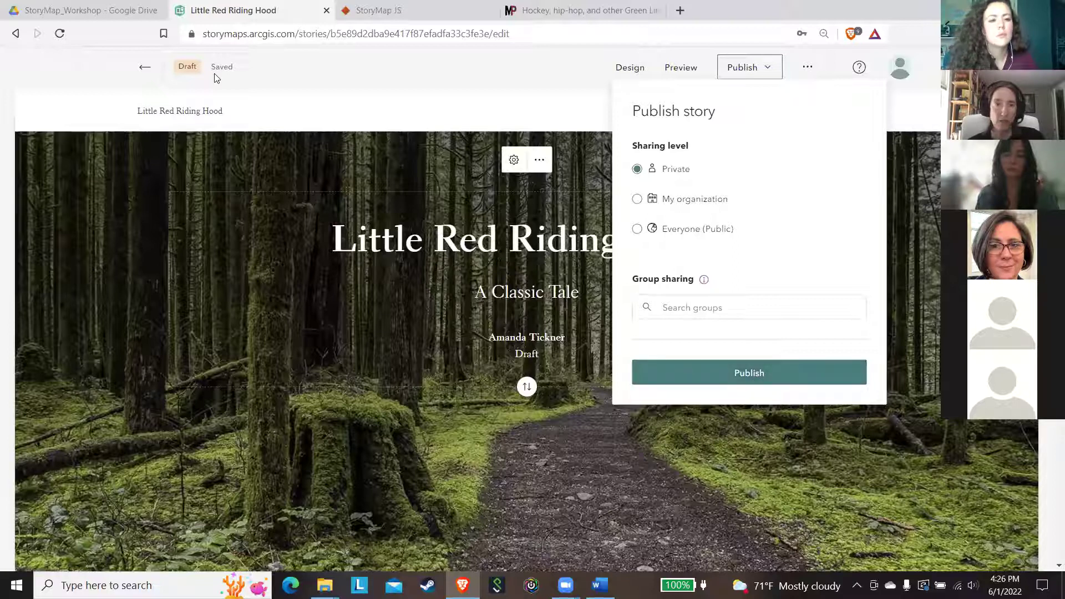
click(742, 385)
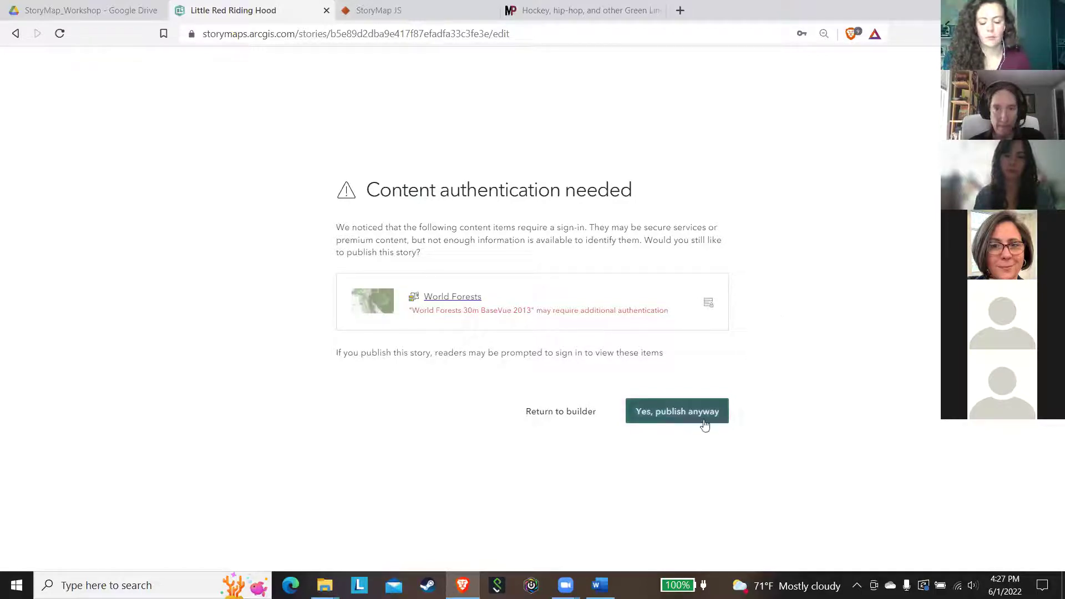
click(657, 418)
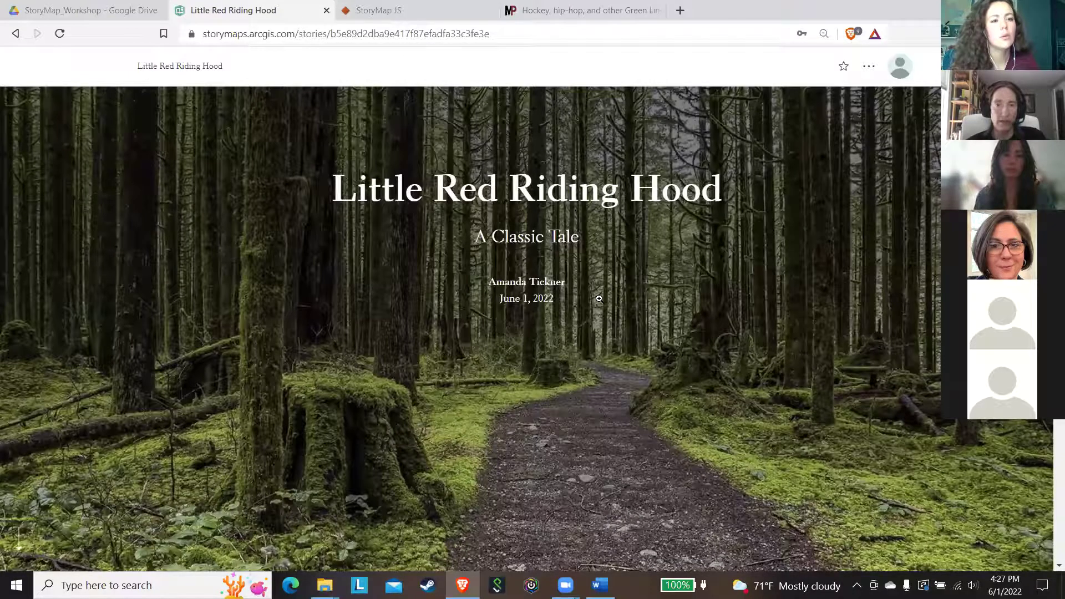
Look over the published story's cover and the further actions available for it, such as editing, autoplay and print preview.
scroll(470, 361, down, 1)
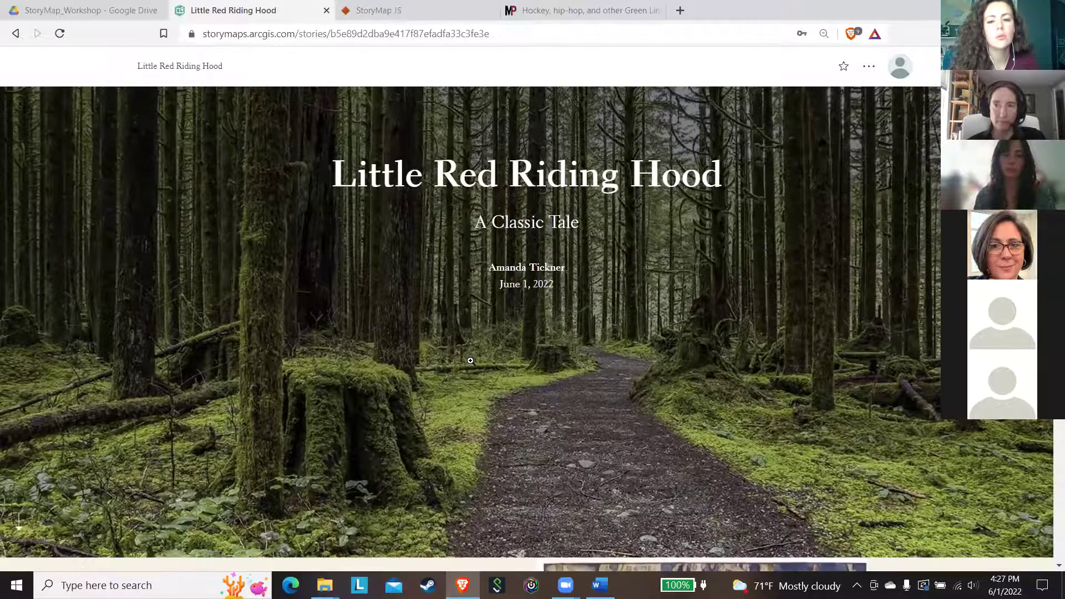
scroll(470, 360, down, 2)
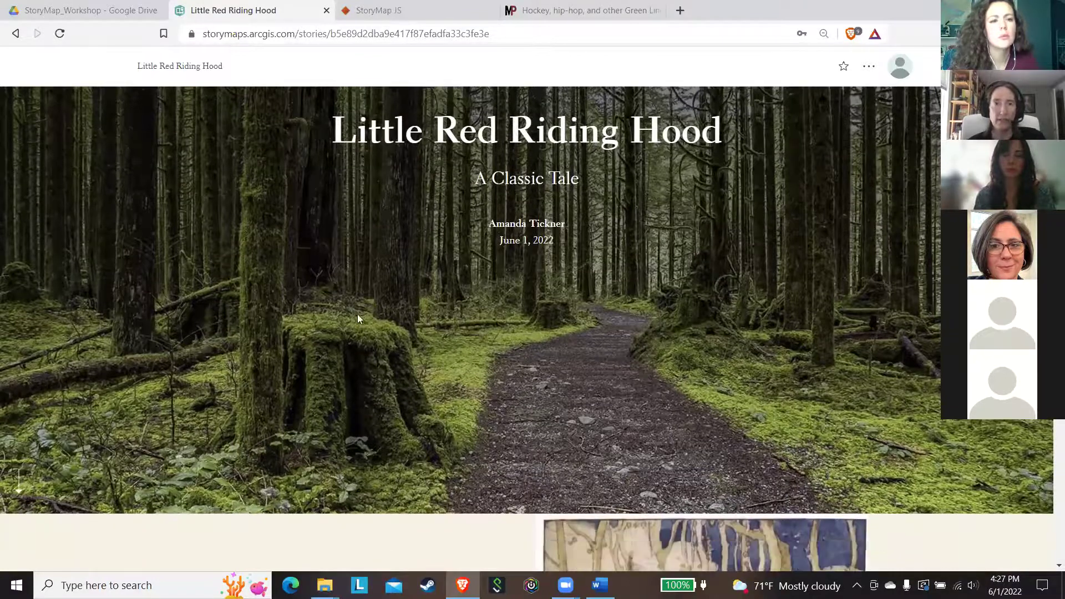
scroll(868, 79, up, 2)
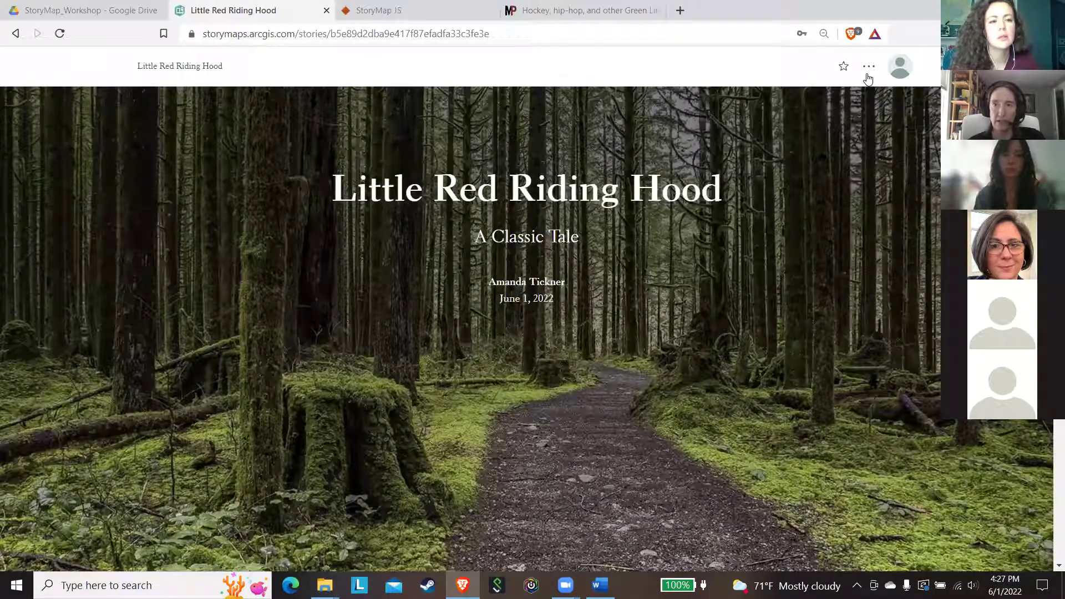
click(868, 77)
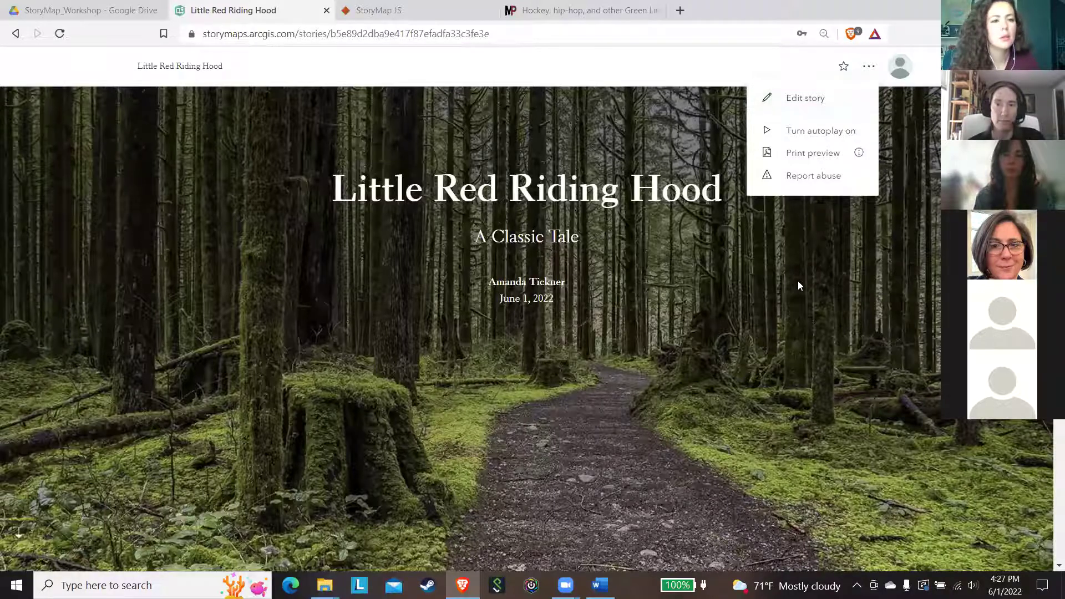
click(692, 350)
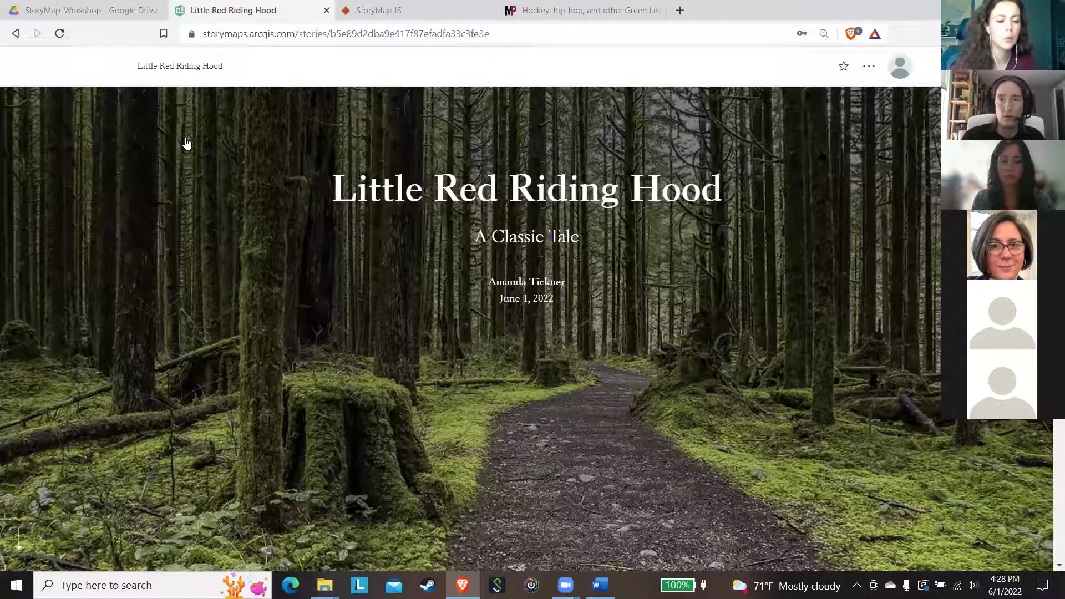
Go to My projects and duplicate the newly published Little Red Riding Hood story.
click(900, 67)
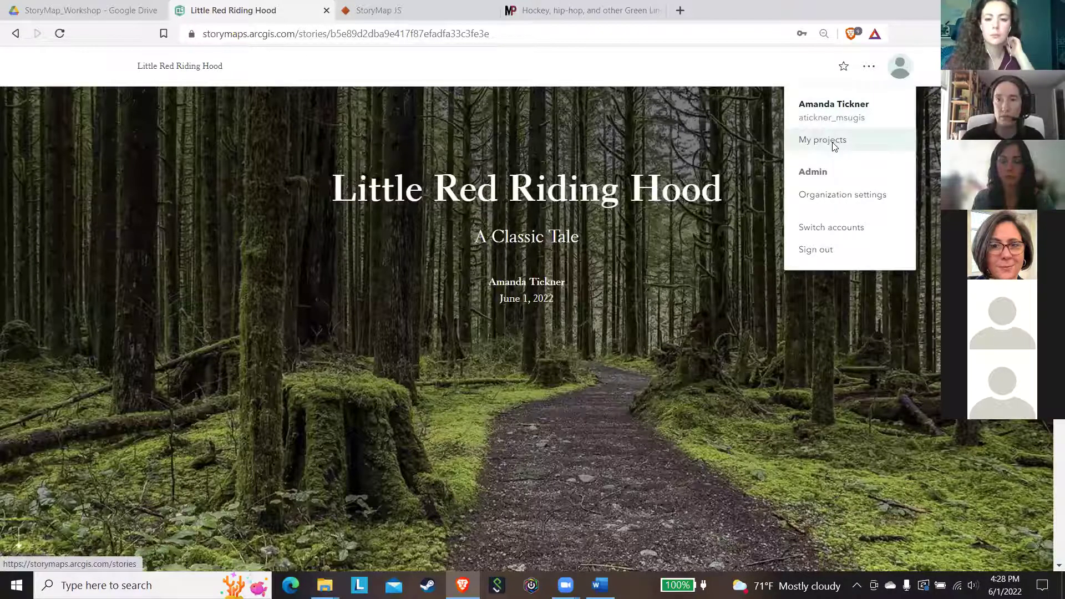
click(832, 142)
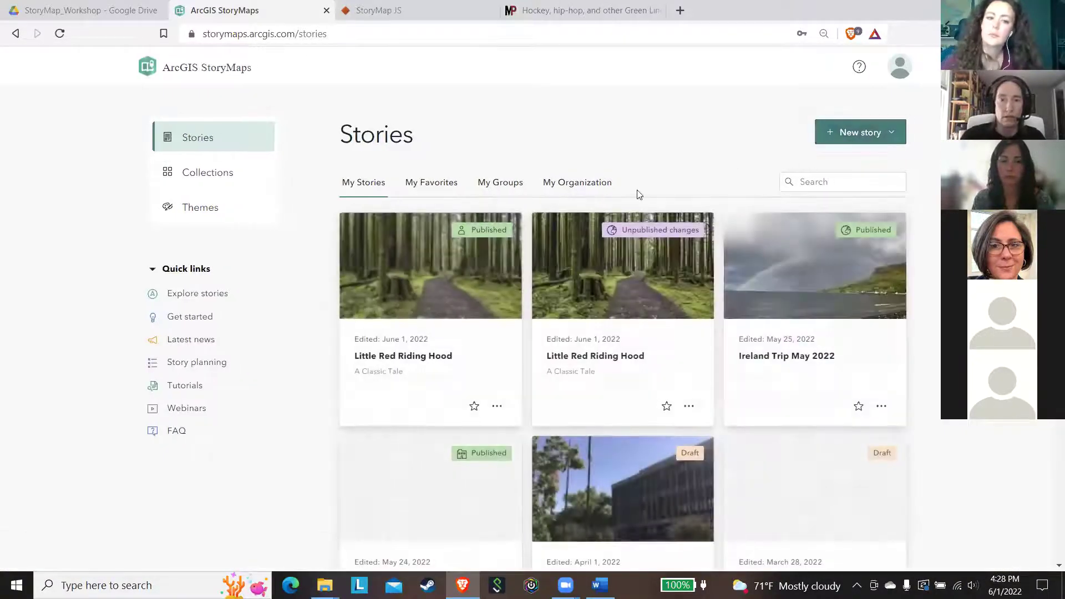
click(496, 408)
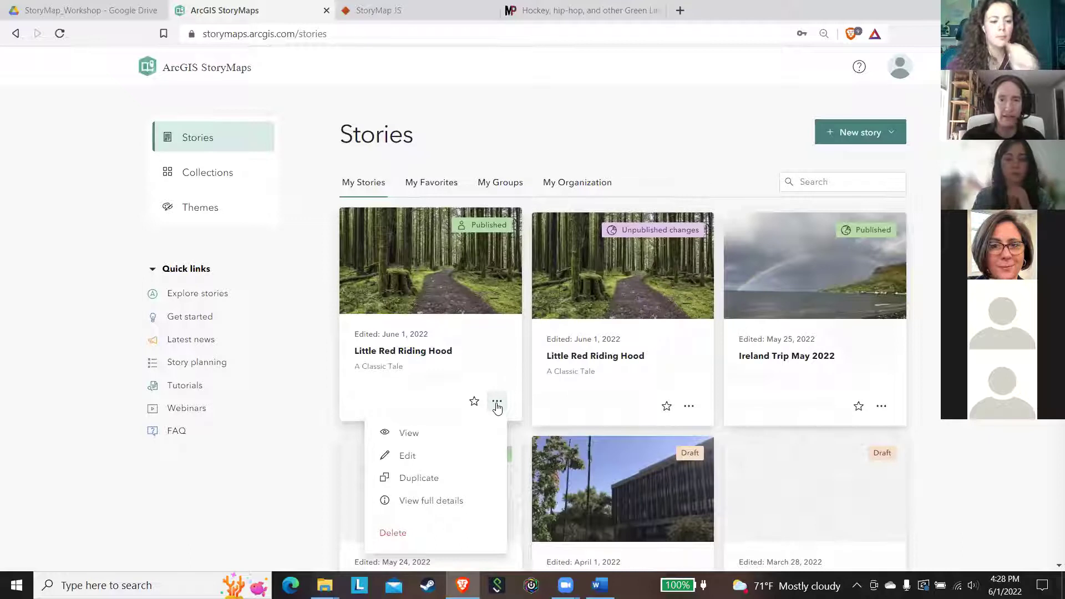
click(441, 484)
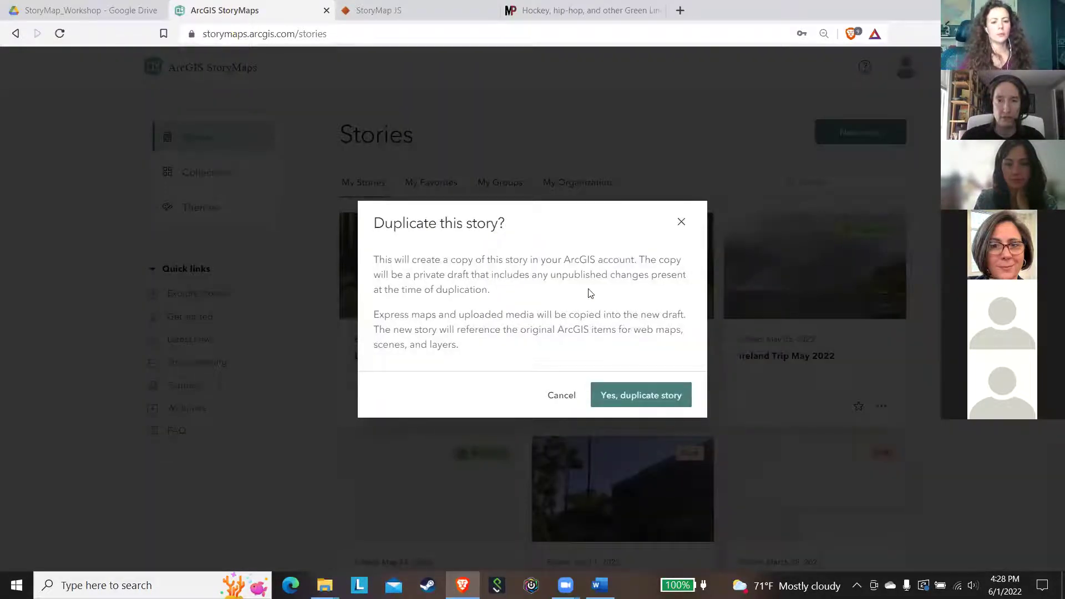
click(636, 396)
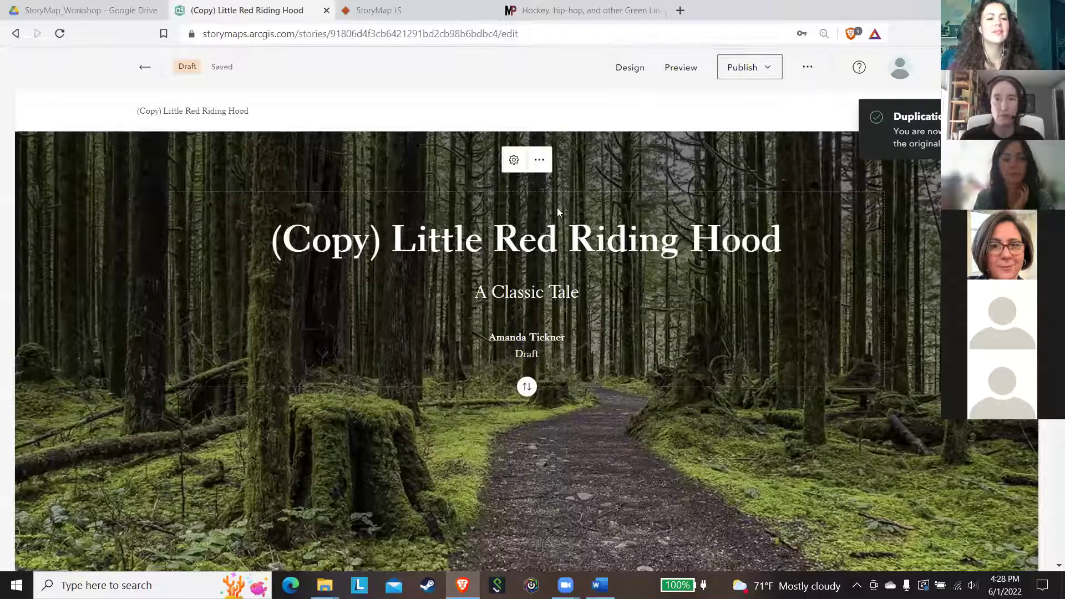
Create an empty collection in My projects, view the content types it accepts, and return to the list of stories.
click(899, 71)
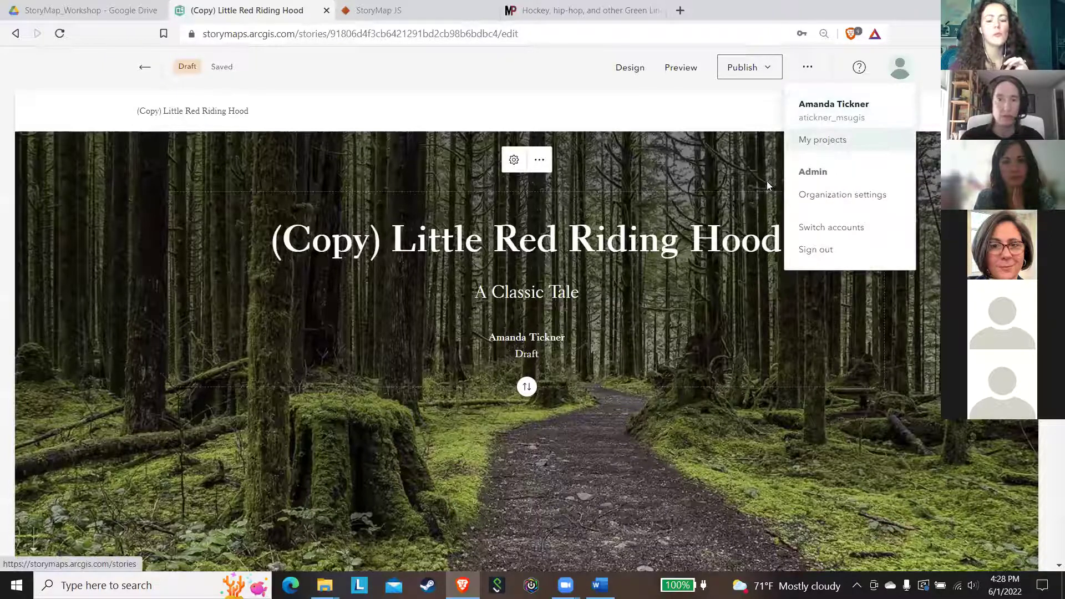
click(832, 140)
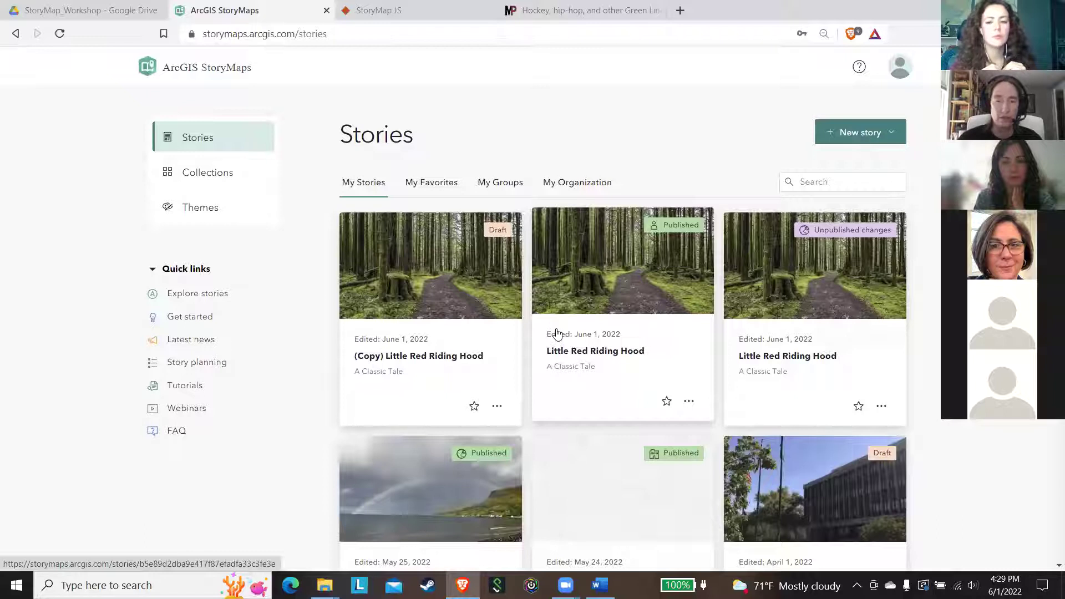
click(193, 173)
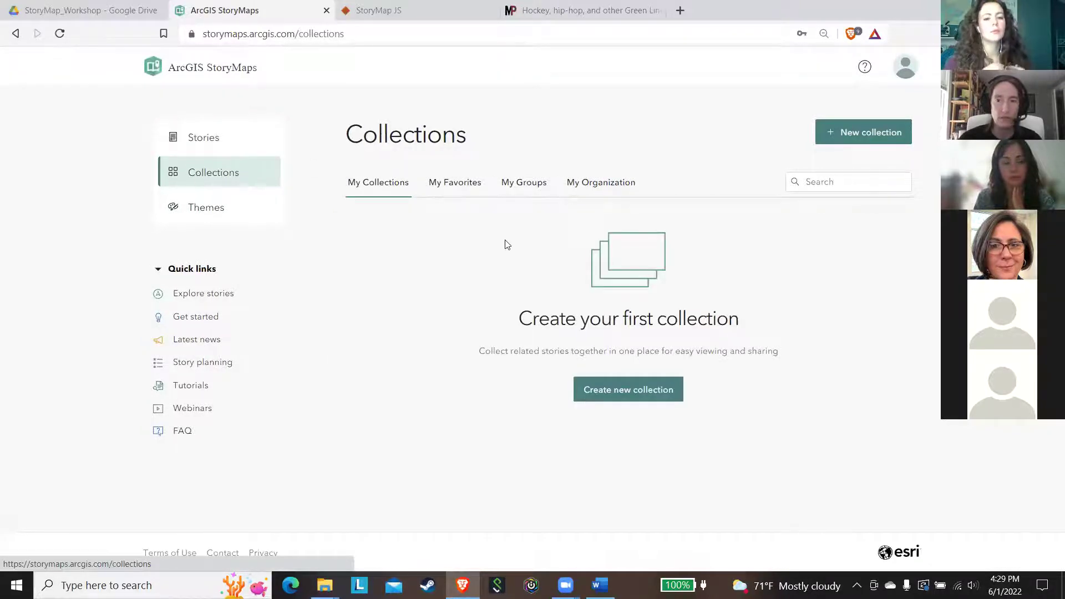
click(595, 393)
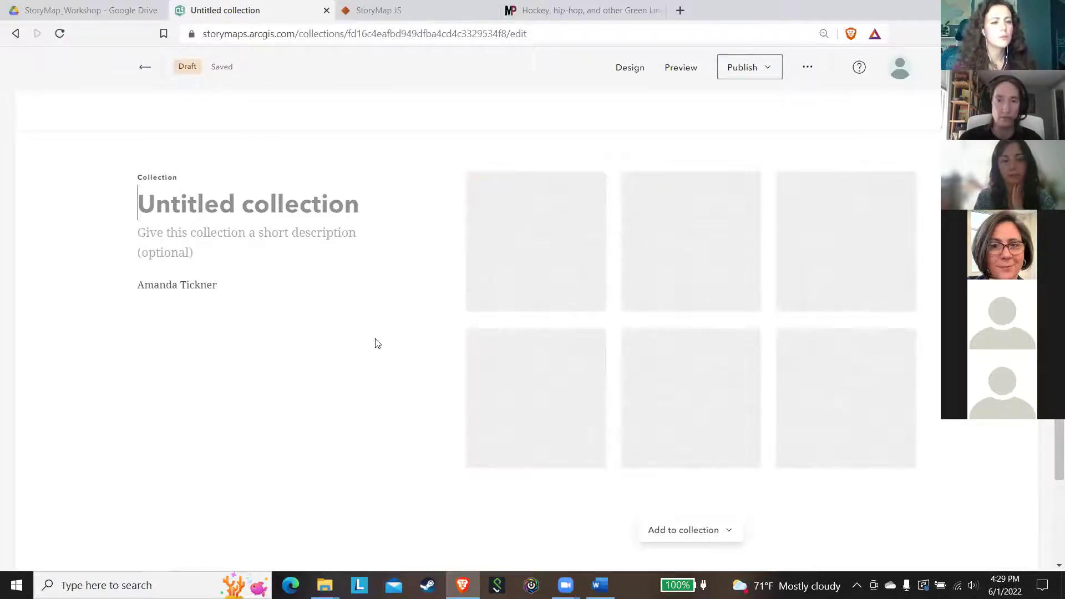
click(674, 530)
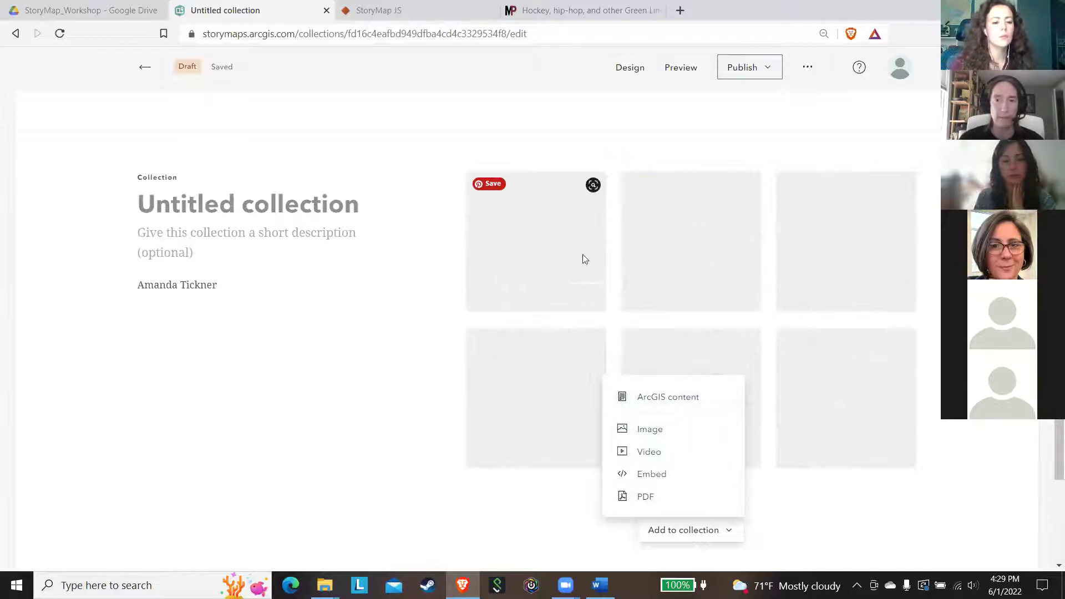
click(143, 67)
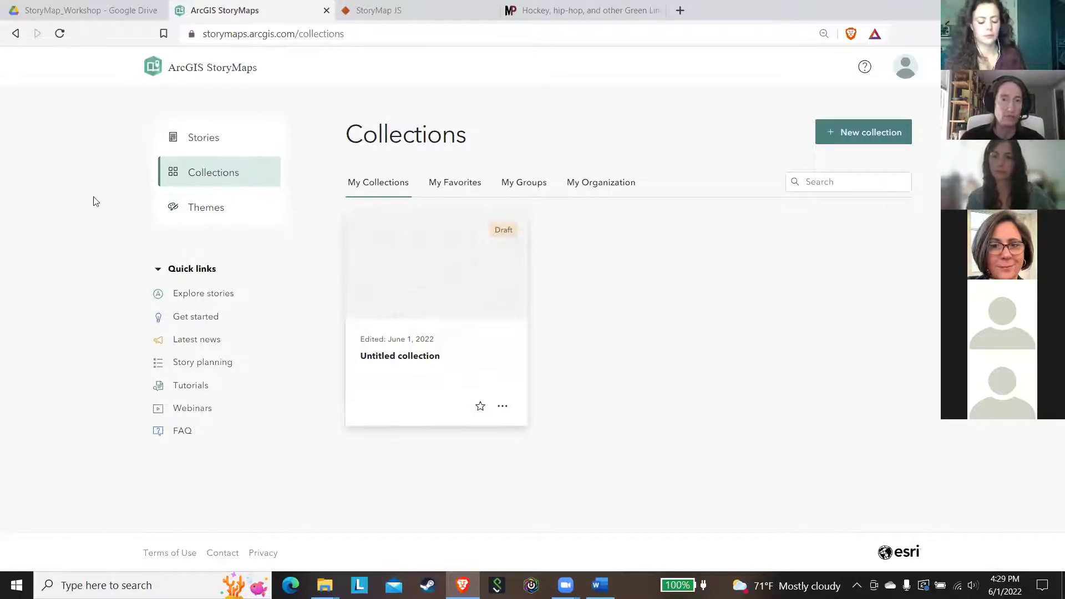
click(219, 143)
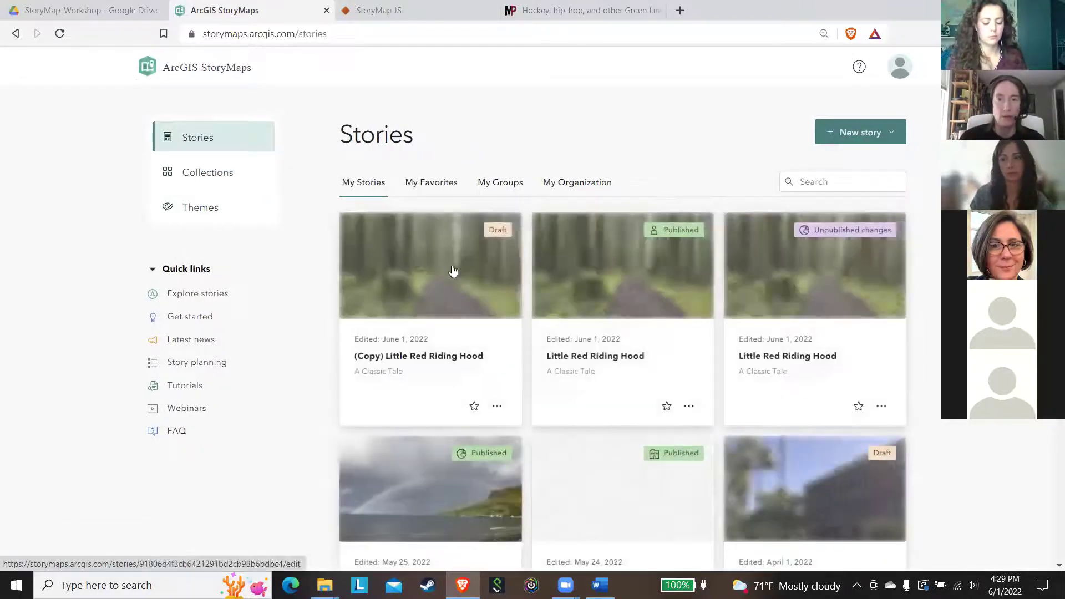